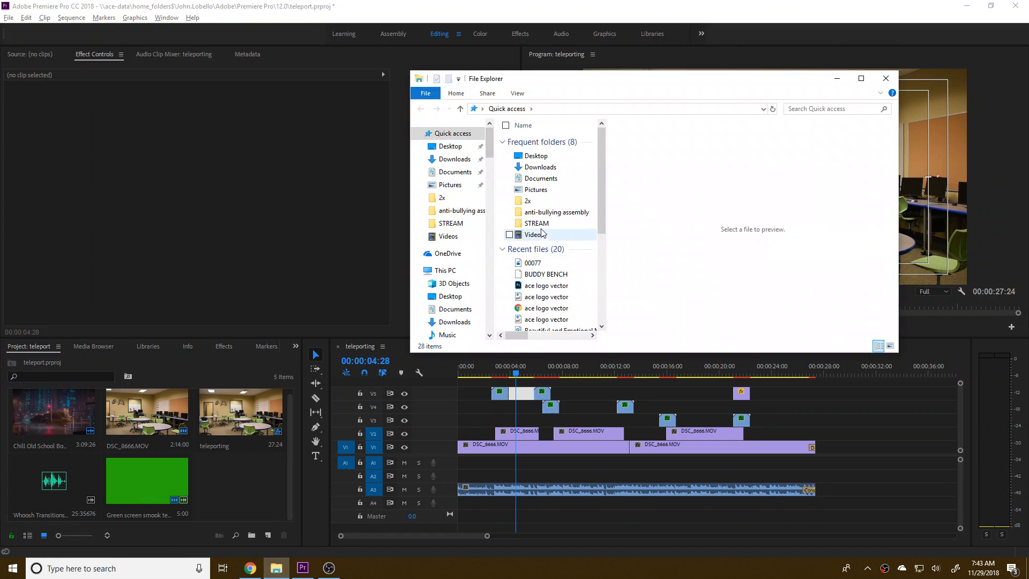
Import the 00000 video clip from the STREAM folder into the teleport project.
{"action": "double_click", "coordinate": [537, 223]}
{"action": "left_click", "coordinate": [523, 133]}
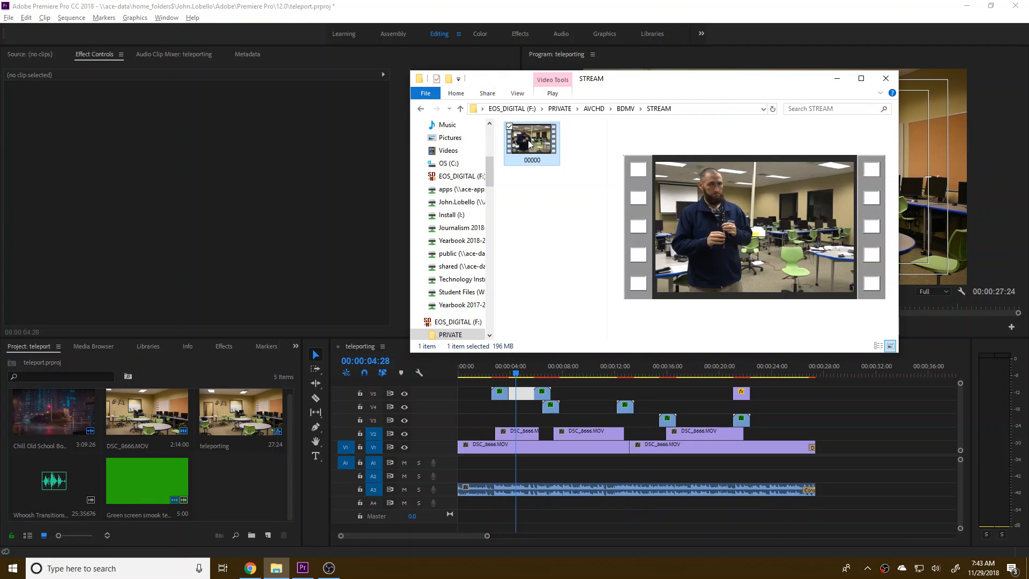
{"action": "left_click_drag", "start_coordinate": [529, 139], "coordinate": [280, 474]}
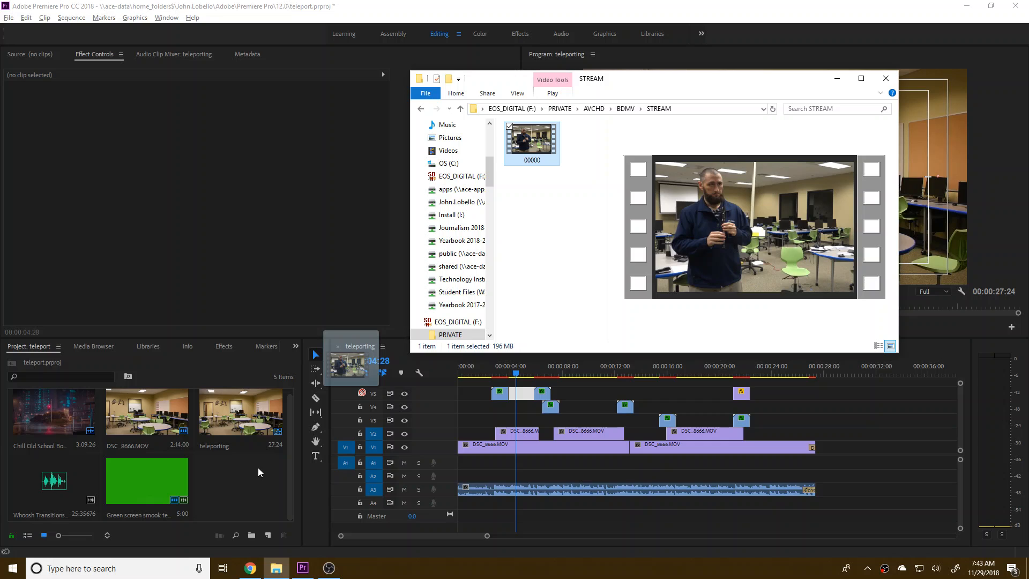
{"action": "left_click_drag", "start_coordinate": [260, 467], "coordinate": [249, 492]}
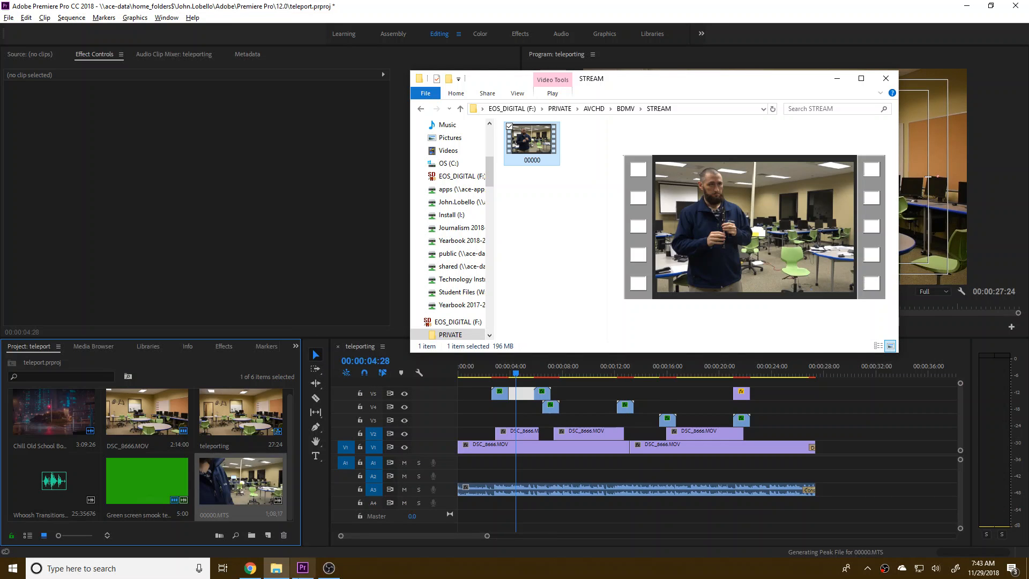
Return the teleporting sequence's playhead to 00:00:00:00 and select the green screen smoke clip in the project.
{"action": "left_click", "coordinate": [149, 375]}
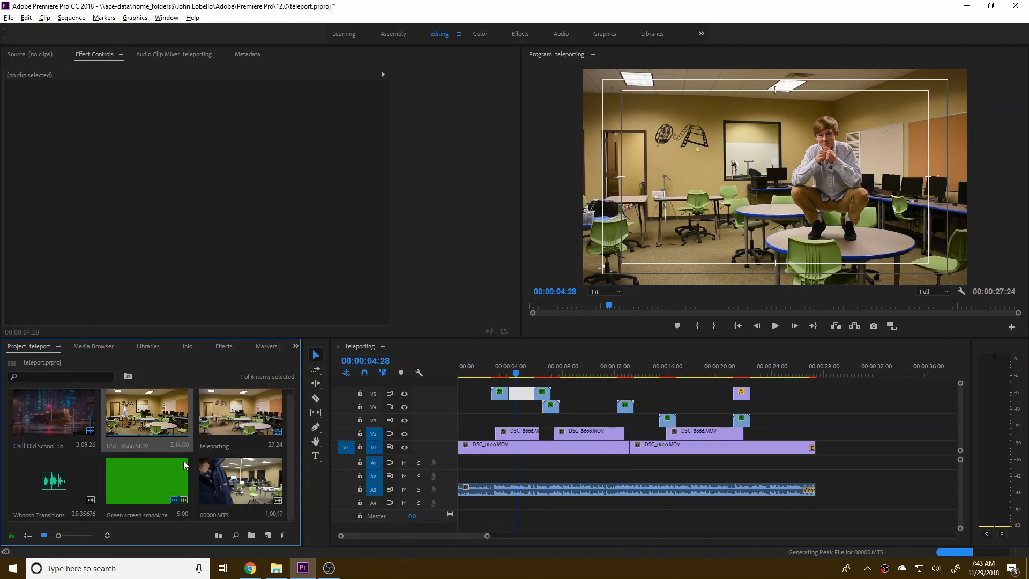
{"action": "left_click", "coordinate": [561, 373]}
{"action": "left_click_drag", "start_coordinate": [564, 374], "coordinate": [453, 374]}
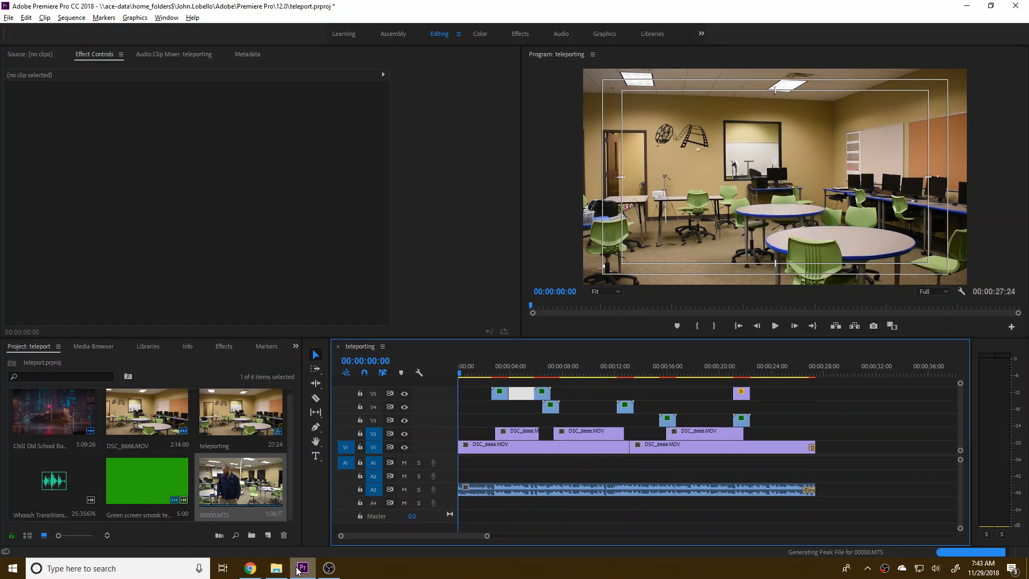
{"action": "left_click", "coordinate": [160, 481]}
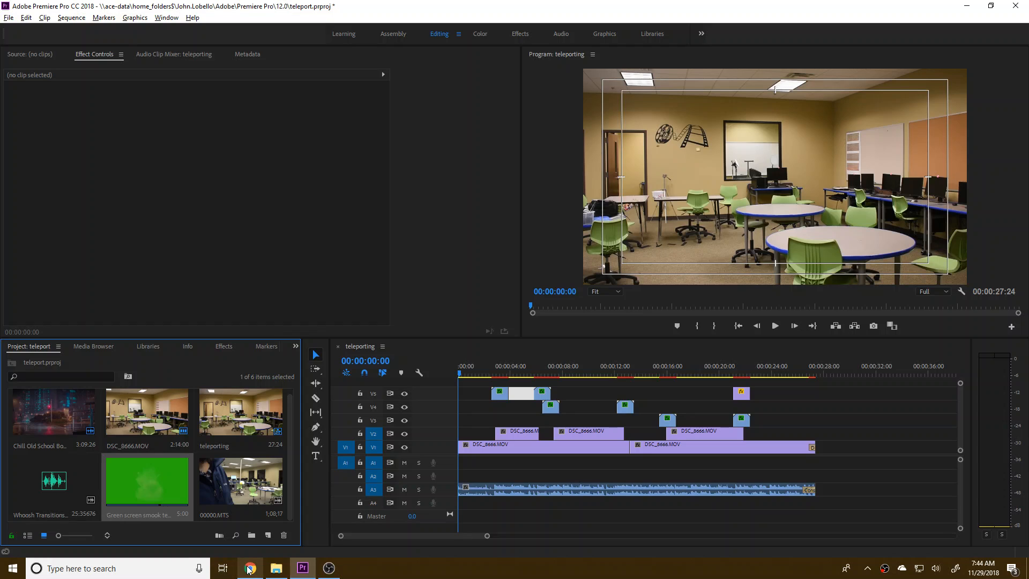
Switch to Chrome, search YouTube for "green screen teleport effect download" and look through the results.
{"action": "mouse_move", "coordinate": [250, 569]}
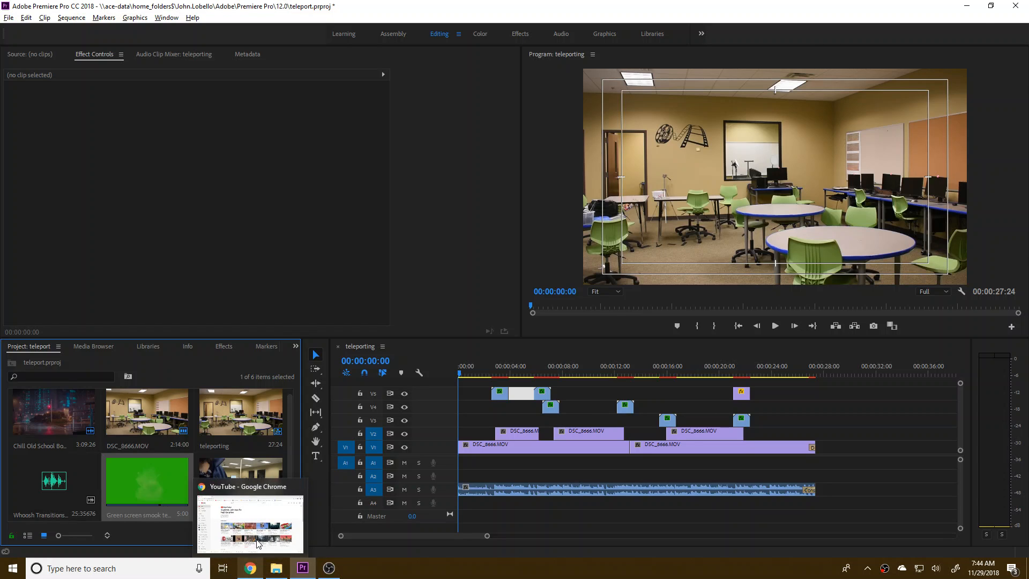
{"action": "left_click", "coordinate": [257, 544]}
{"action": "left_click", "coordinate": [455, 72]}
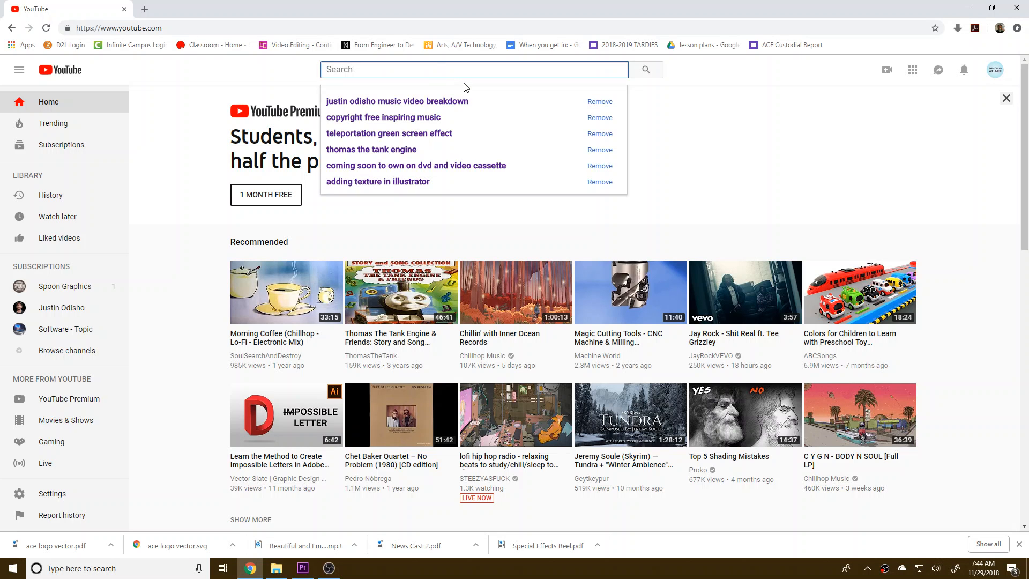
{"action": "type", "text": "green scr"}
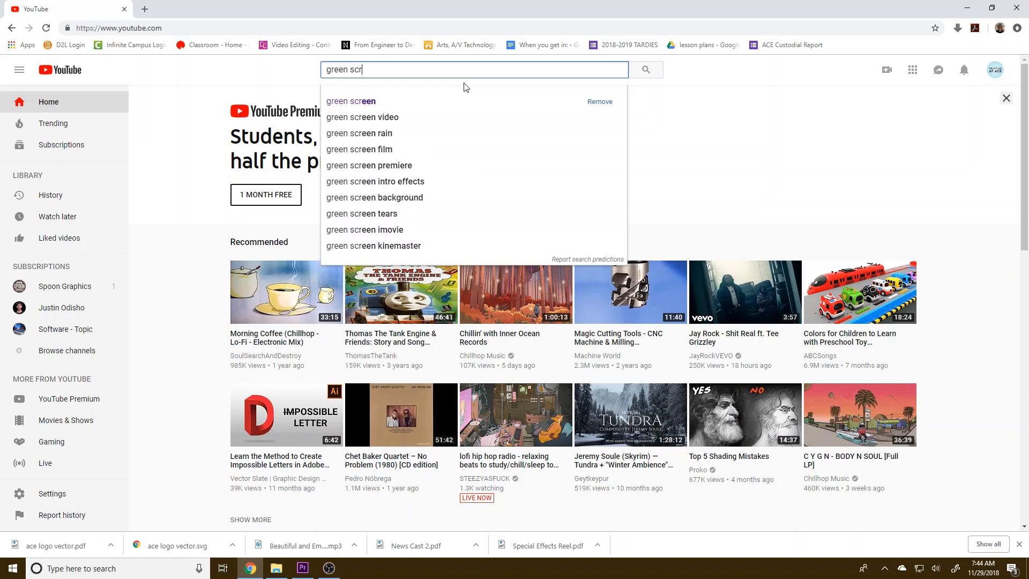
{"action": "type", "text": "een telep"}
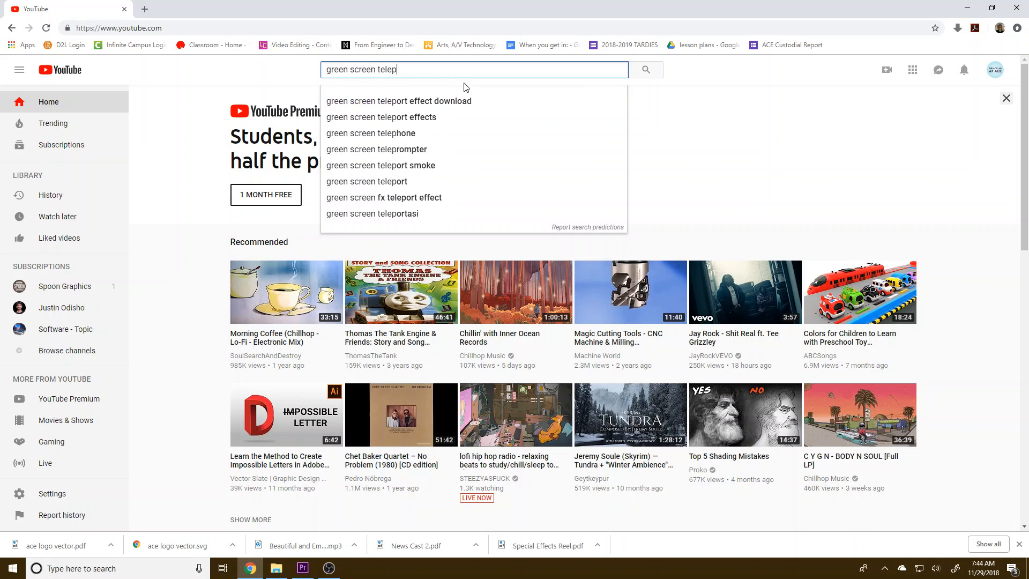
{"action": "left_click", "coordinate": [483, 100]}
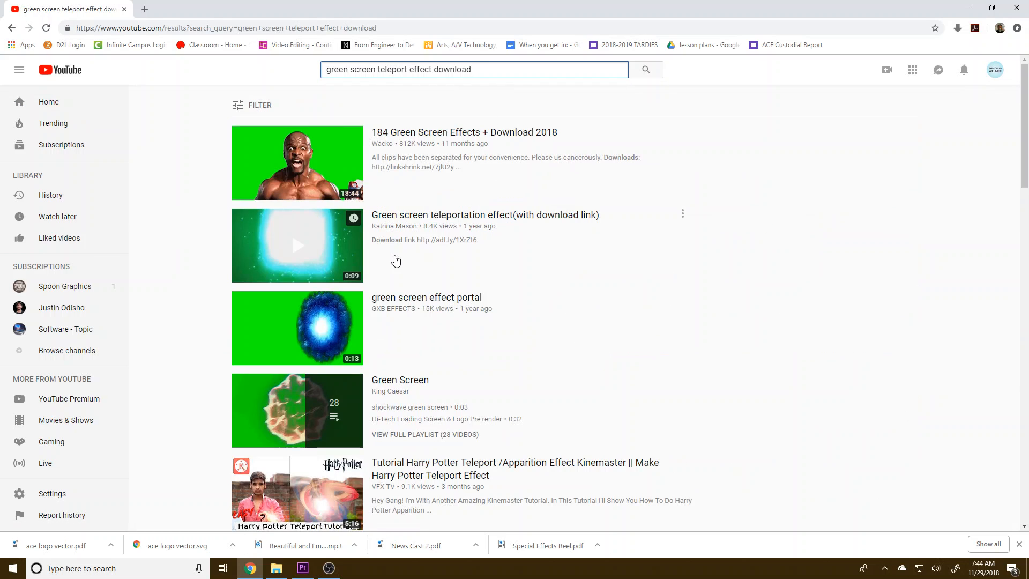
{"action": "scroll", "coordinate": [396, 261], "scroll_direction": "down", "scroll_amount": 6}
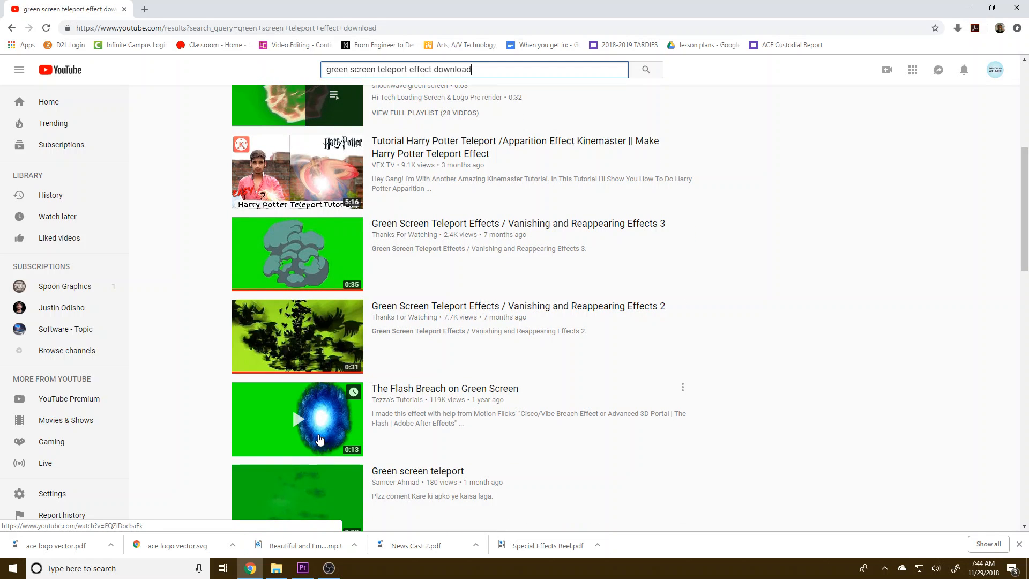
{"action": "scroll", "coordinate": [320, 439], "scroll_direction": "down", "scroll_amount": 3}
{"action": "scroll", "coordinate": [414, 138], "scroll_direction": "up", "scroll_amount": 9}
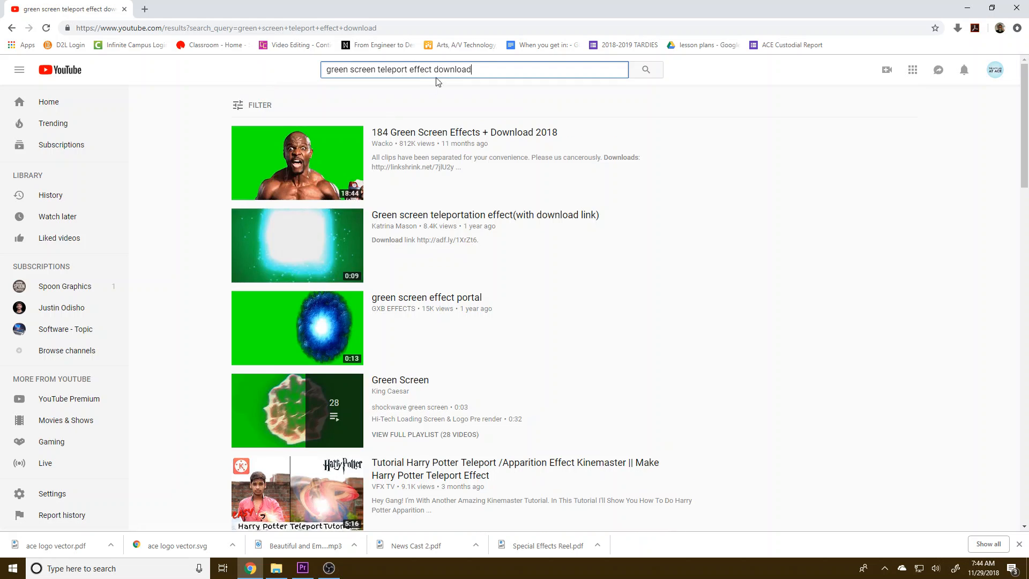
Search YouTube for "puff of smoke green screen".
{"action": "key", "text": "ctrl+a"}
{"action": "type", "text": "puff o"}
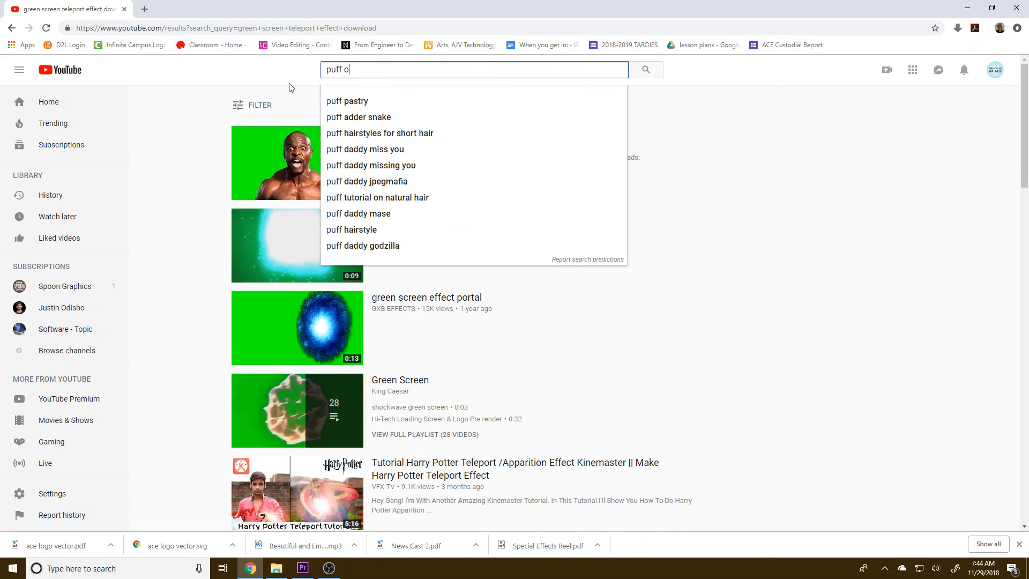
{"action": "type", "text": "f smoke green scr"}
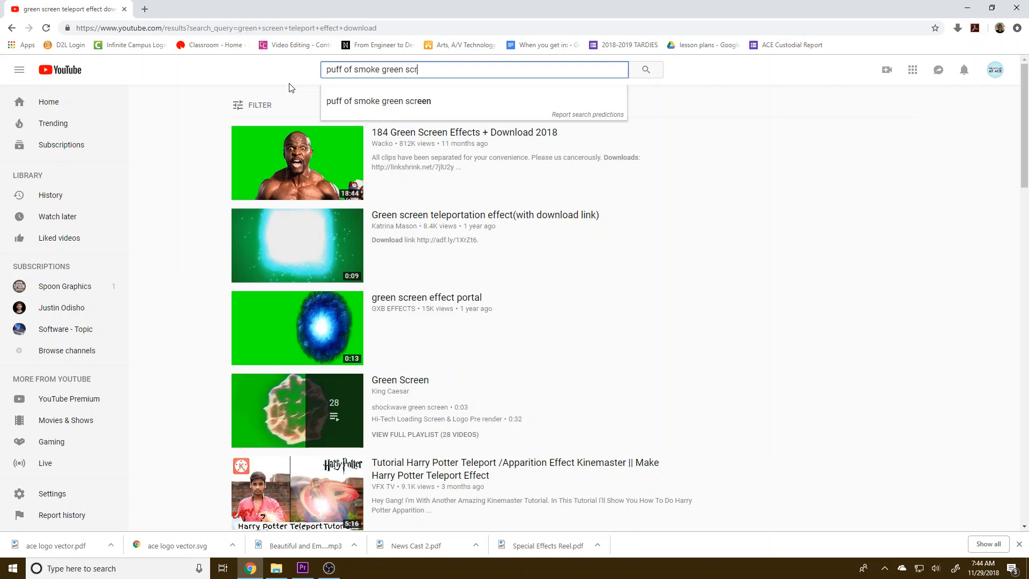
{"action": "type", "text": "een"}
{"action": "key", "text": "Return"}
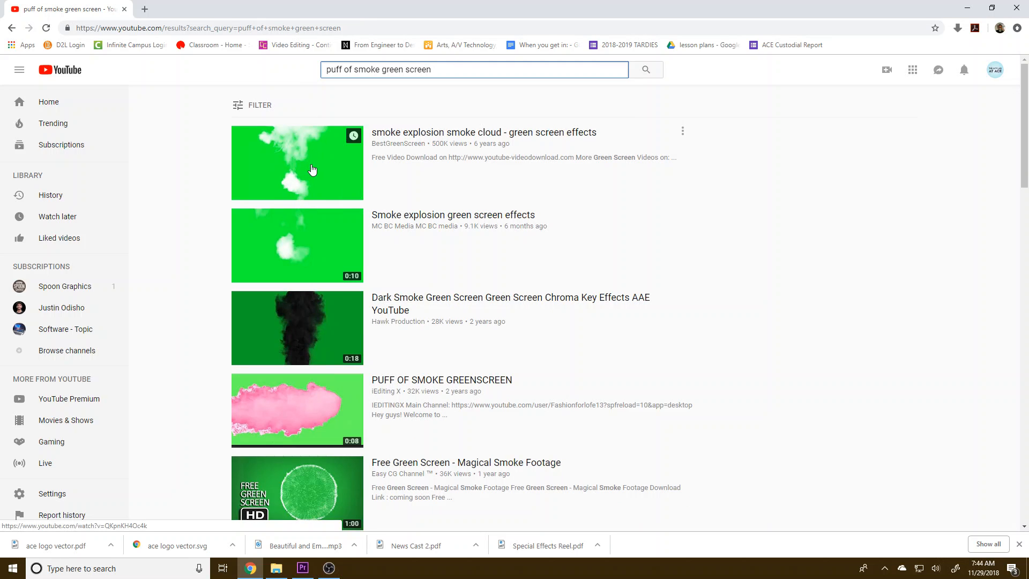
Open the "smoke explosion smoke cloud - green screen effects" video, copy its share link and pause playback.
{"action": "left_click", "coordinate": [407, 137]}
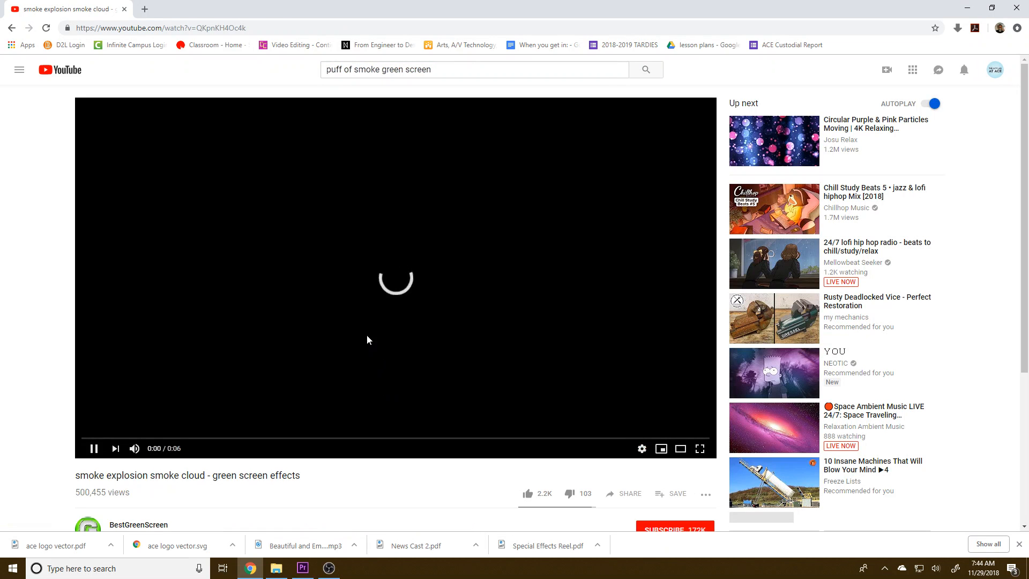
{"action": "scroll", "coordinate": [376, 332], "scroll_direction": "down", "scroll_amount": 3}
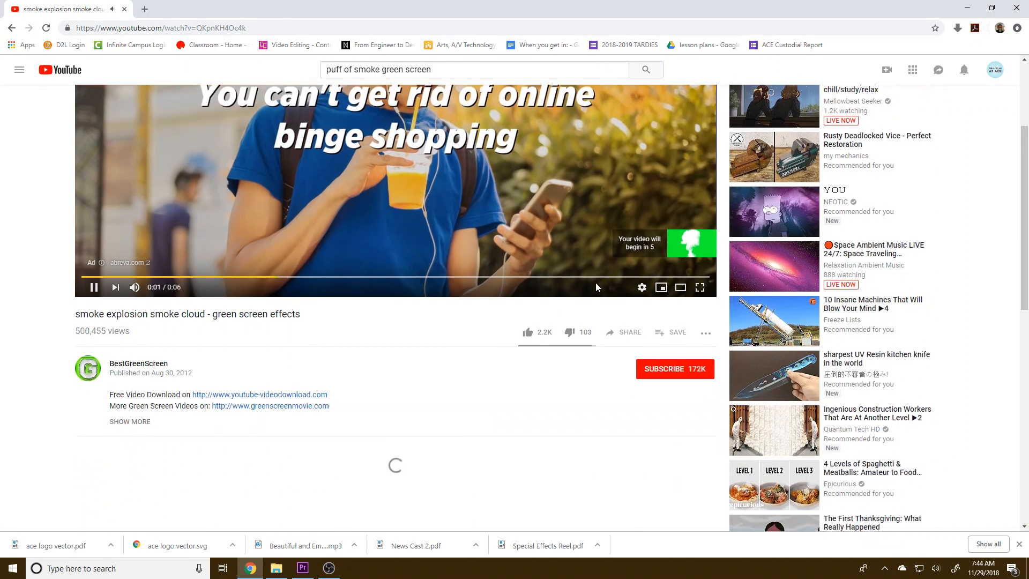
{"action": "scroll", "coordinate": [596, 282], "scroll_direction": "down", "scroll_amount": 1}
{"action": "left_click", "coordinate": [621, 289]}
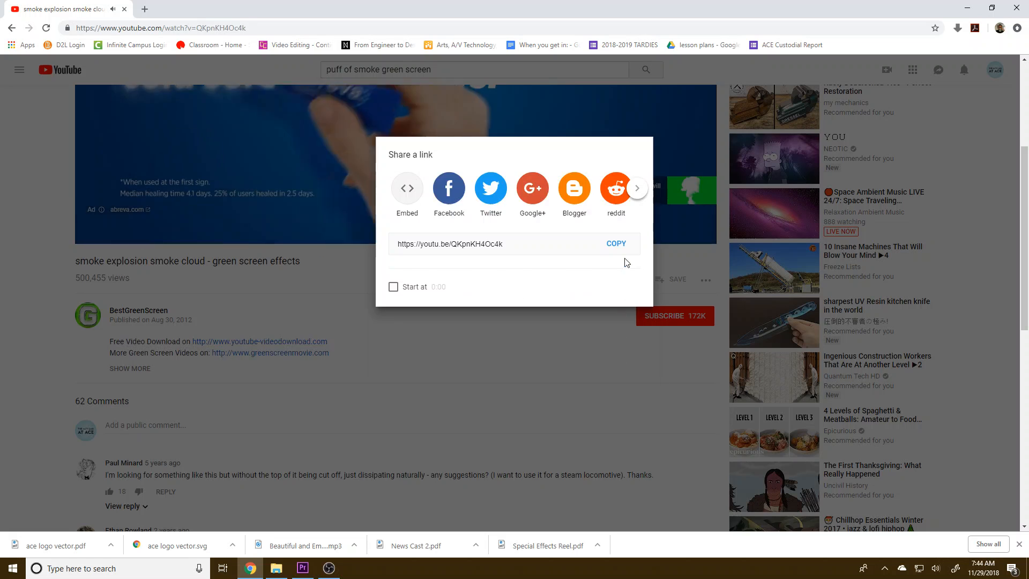
{"action": "left_click", "coordinate": [617, 315]}
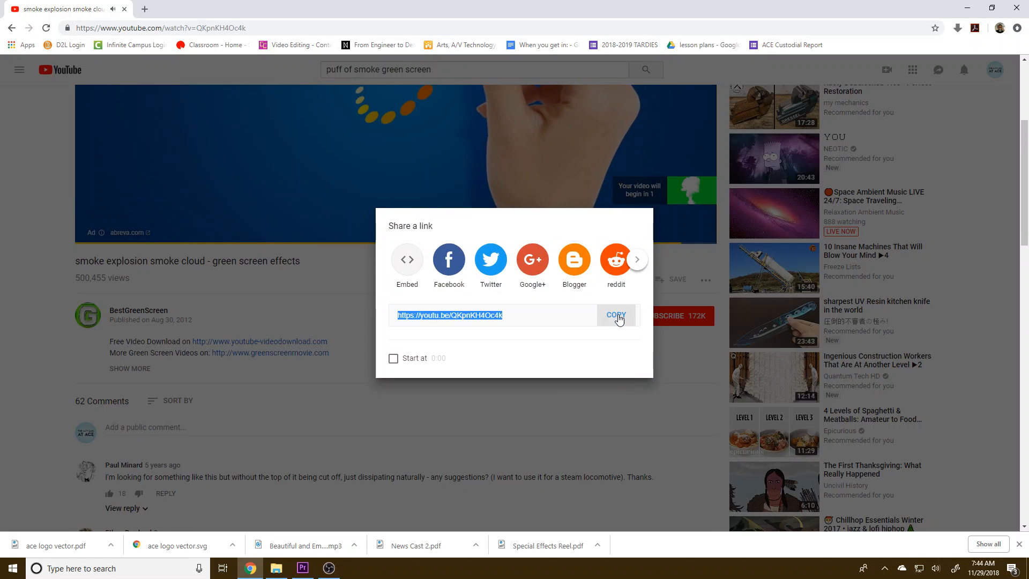
{"action": "left_click", "coordinate": [173, 179]}
{"action": "scroll", "coordinate": [214, 241], "scroll_direction": "up", "scroll_amount": 4}
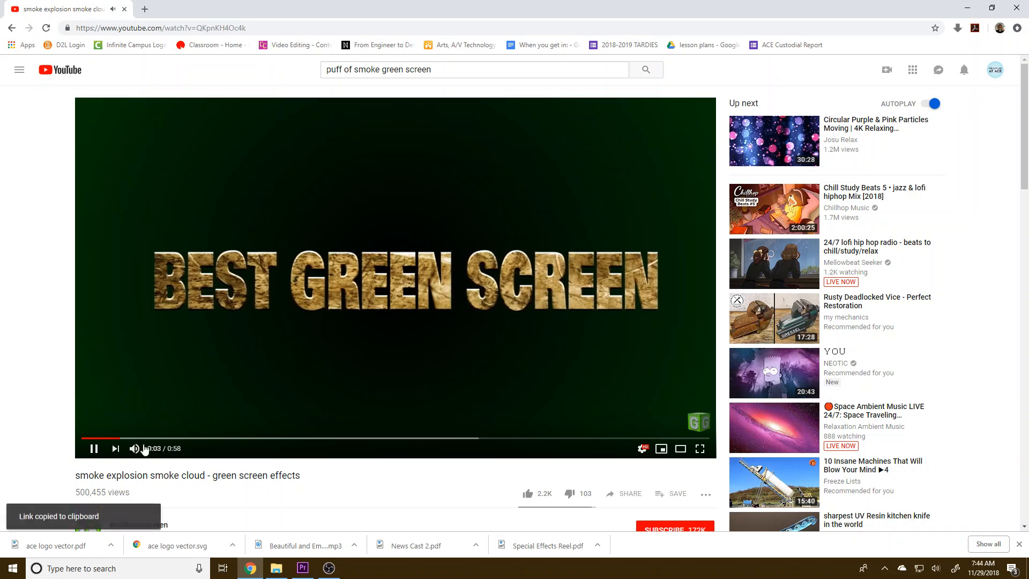
{"action": "left_click", "coordinate": [93, 450]}
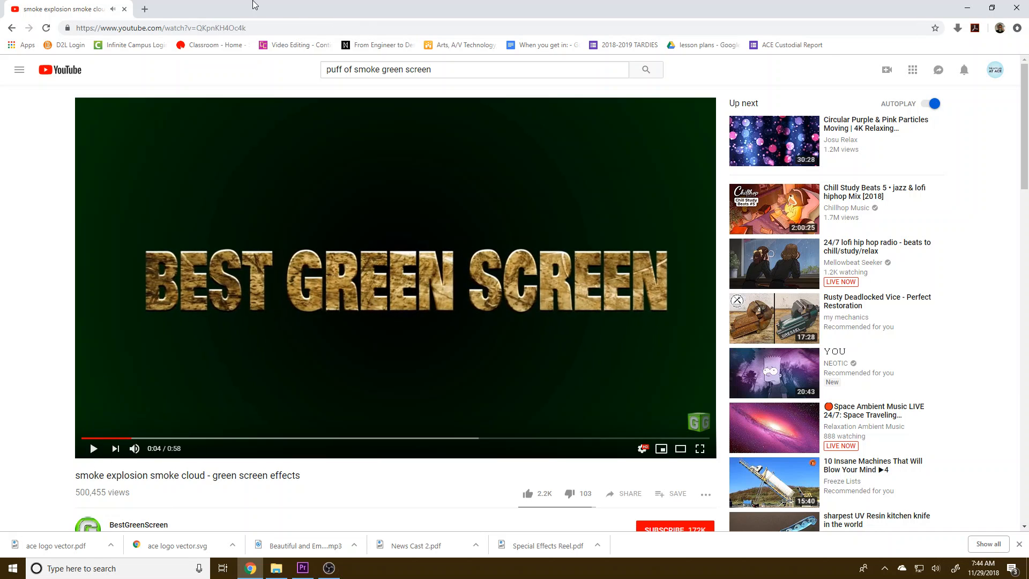
Open ytmp3.cc in a new browser tab.
{"action": "left_click", "coordinate": [142, 9]}
{"action": "type", "text": "ytmp3.cc"}
{"action": "key", "text": "Return"}
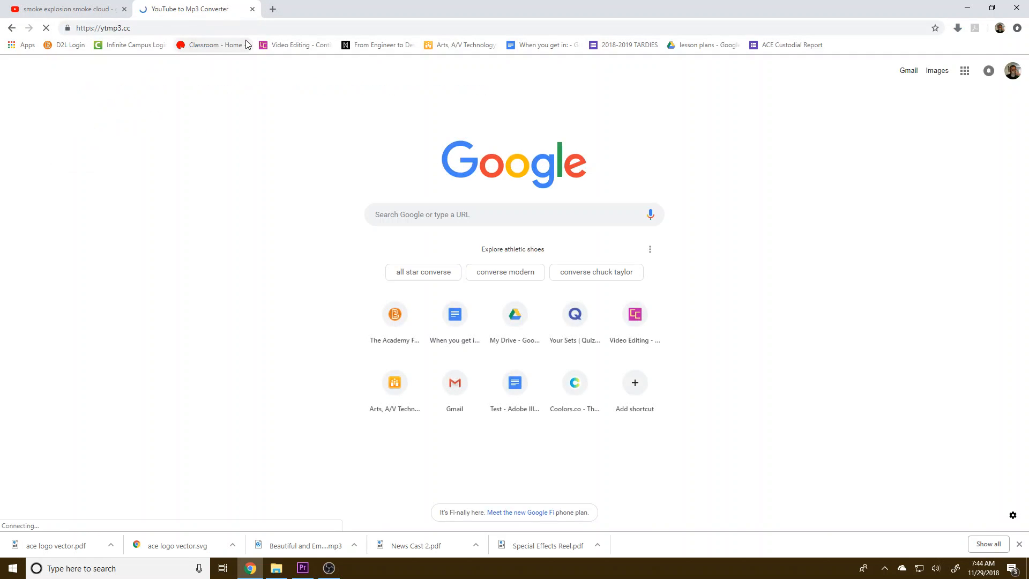
Choose the Downloads folder as the download location in Chrome's advanced settings.
{"action": "left_click", "coordinate": [1017, 28]}
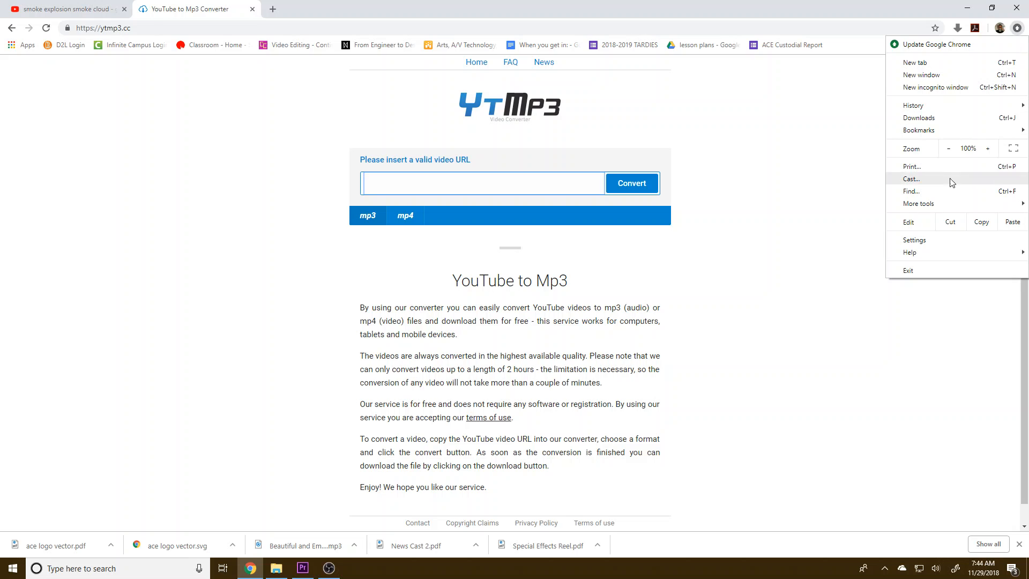
{"action": "left_click", "coordinate": [953, 240]}
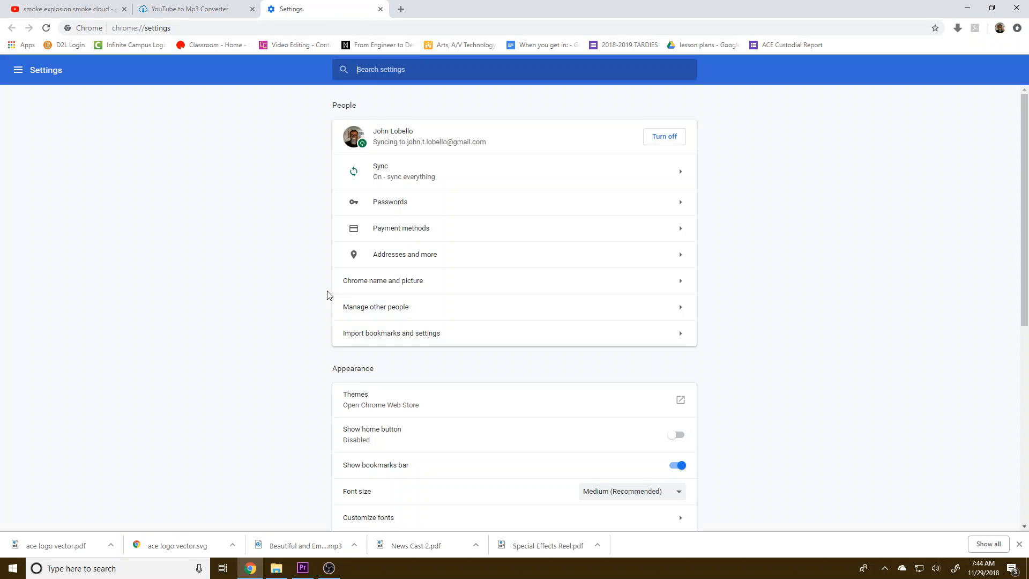
{"action": "scroll", "coordinate": [329, 296], "scroll_direction": "down", "scroll_amount": 7}
{"action": "left_click", "coordinate": [505, 488]}
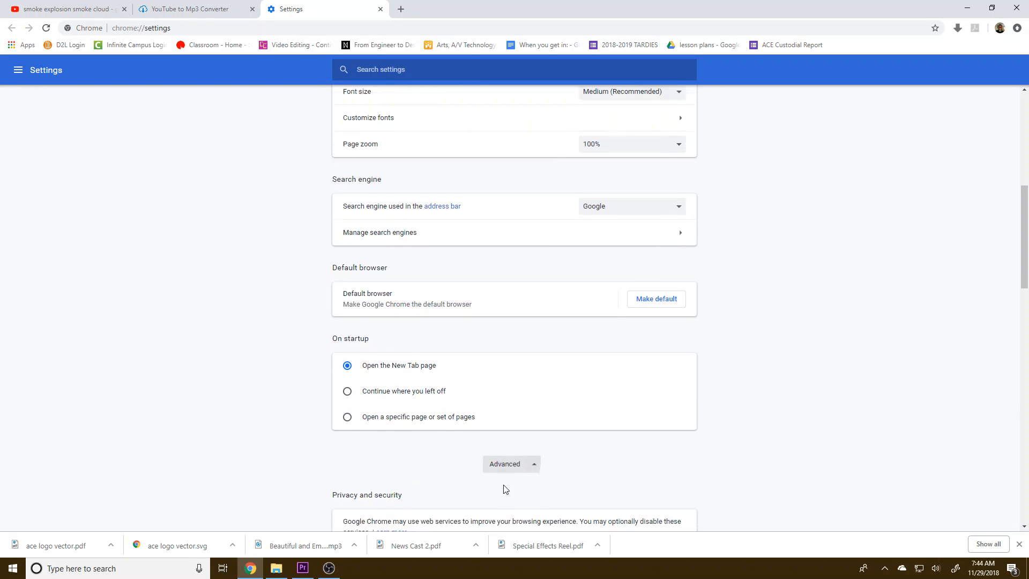
{"action": "scroll", "coordinate": [409, 430], "scroll_direction": "down", "scroll_amount": 15}
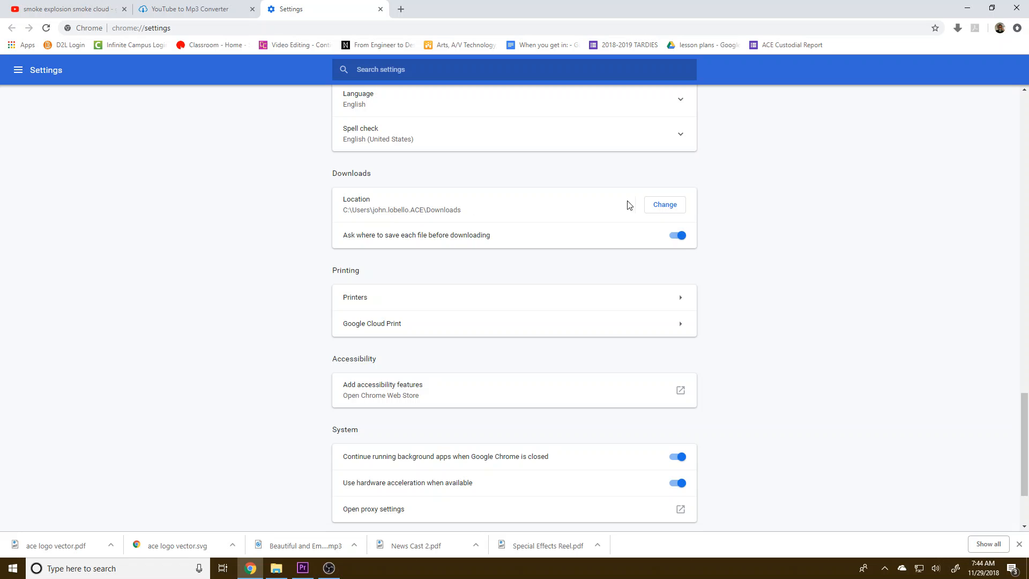
{"action": "left_click", "coordinate": [665, 205]}
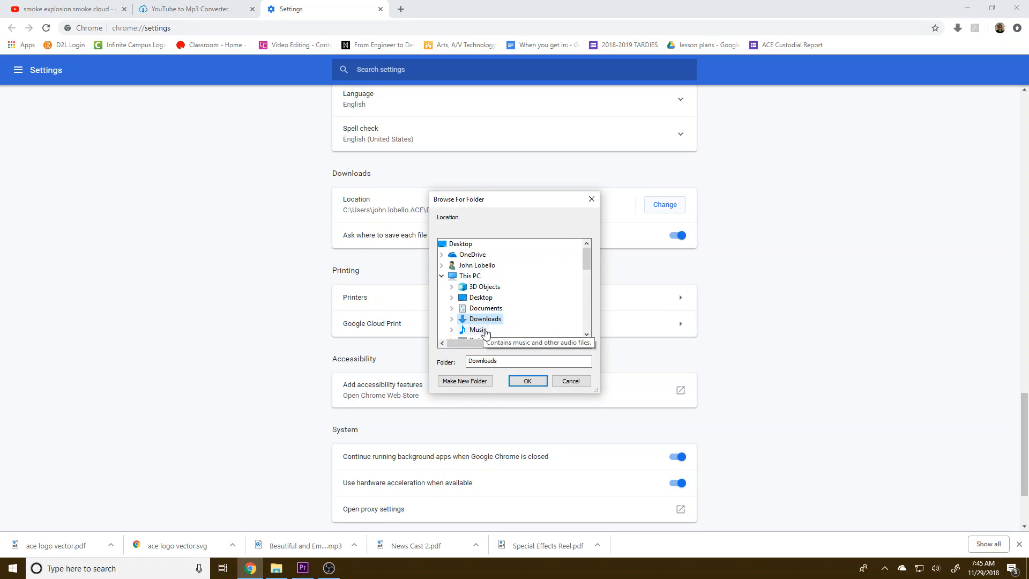
{"action": "left_click", "coordinate": [526, 381]}
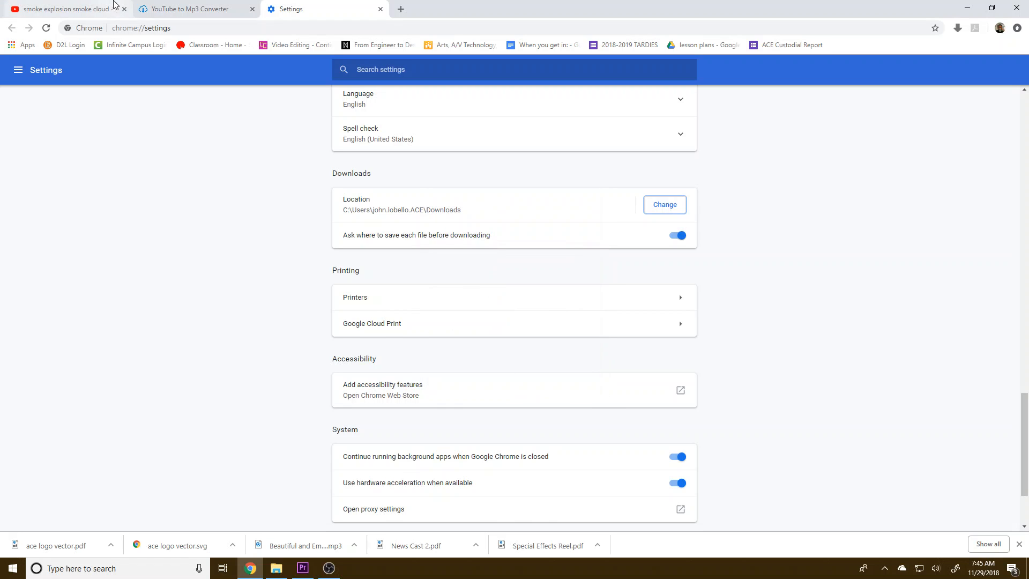
Paste the copied video link into the YtMp3 converter and convert it to mp4.
{"action": "left_click", "coordinate": [187, 8]}
{"action": "right_click", "coordinate": [408, 191]}
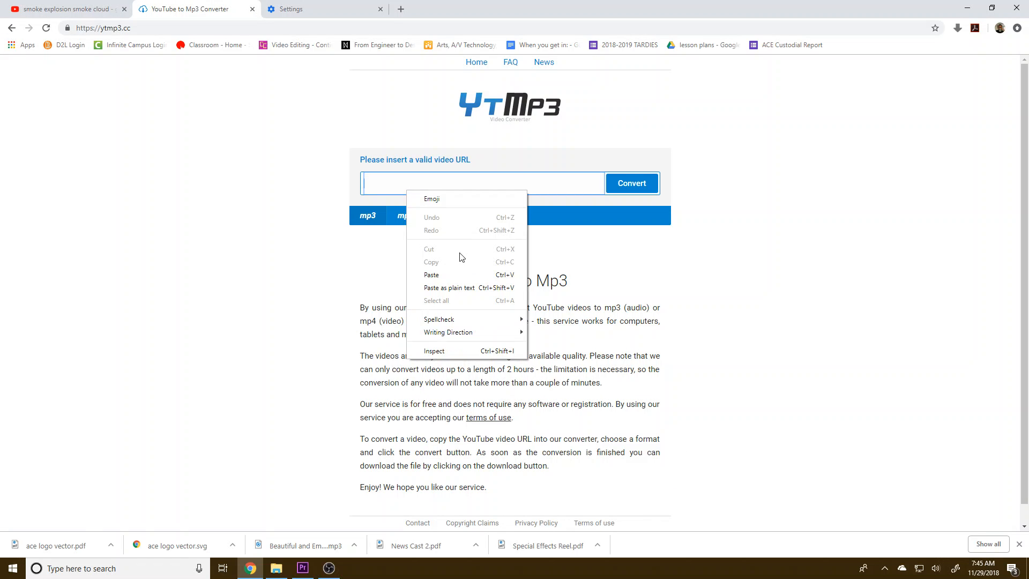
{"action": "left_click", "coordinate": [467, 285]}
{"action": "left_click", "coordinate": [404, 216]}
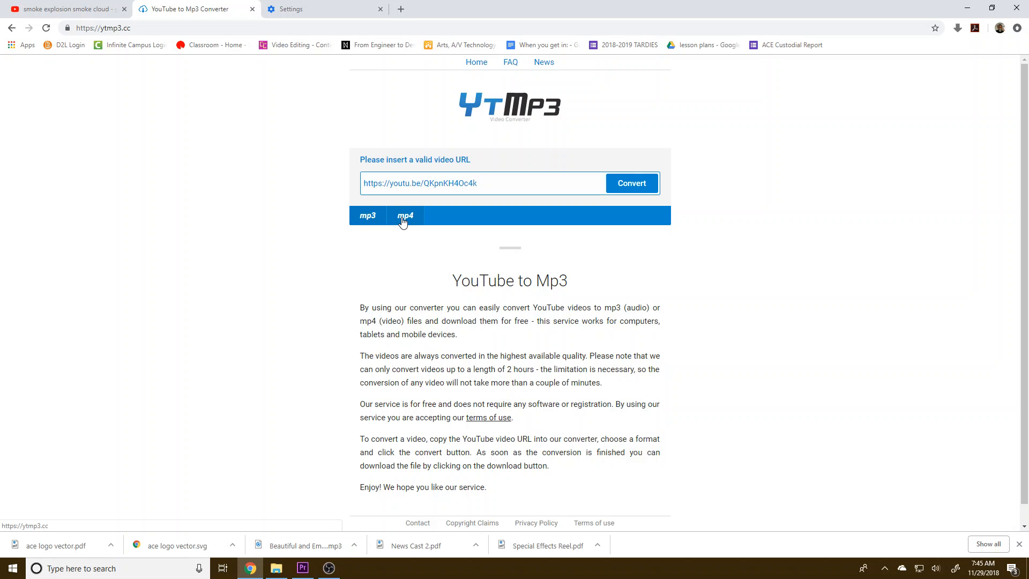
{"action": "left_click", "coordinate": [650, 187]}
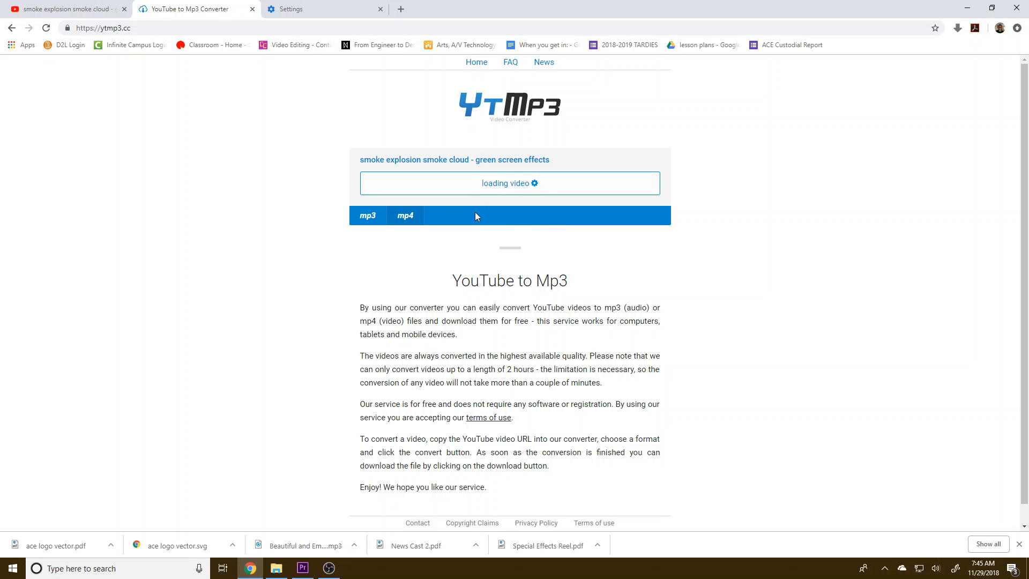
Download and save the converted smoke explosion mp4, and close the pop-up advertising tab.
{"action": "left_click", "coordinate": [471, 186]}
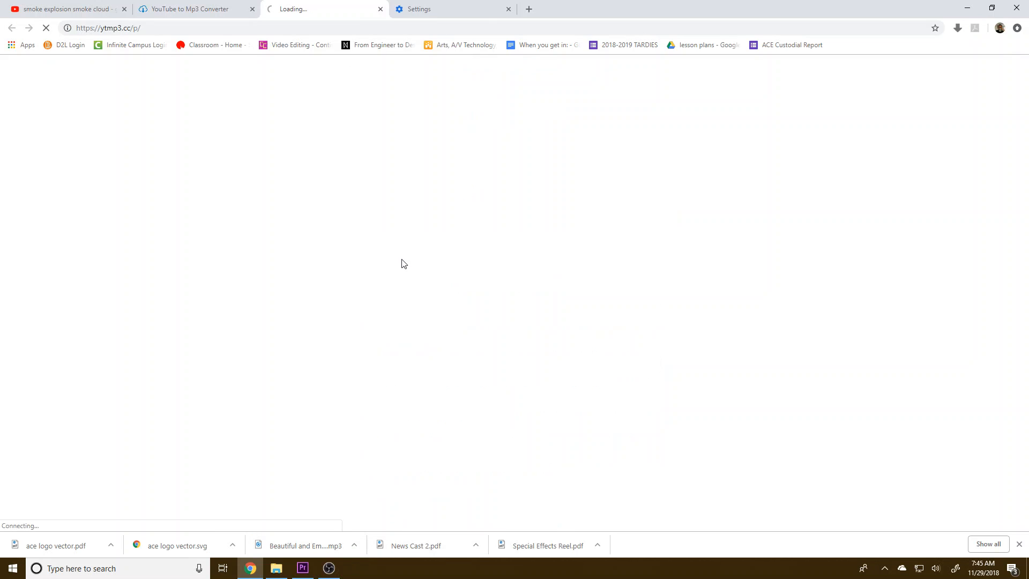
{"action": "left_click", "coordinate": [814, 504]}
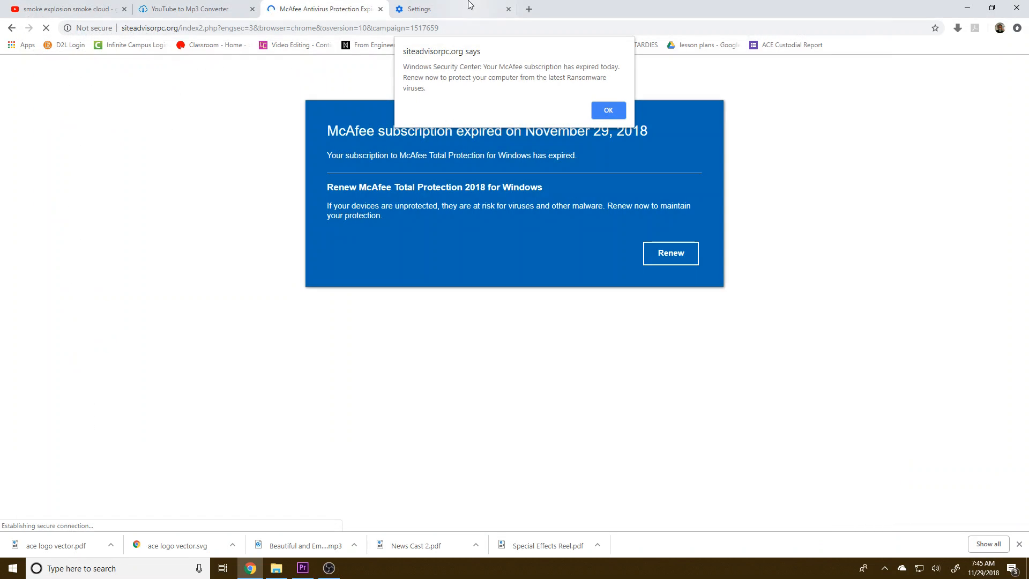
{"action": "left_click", "coordinate": [380, 9]}
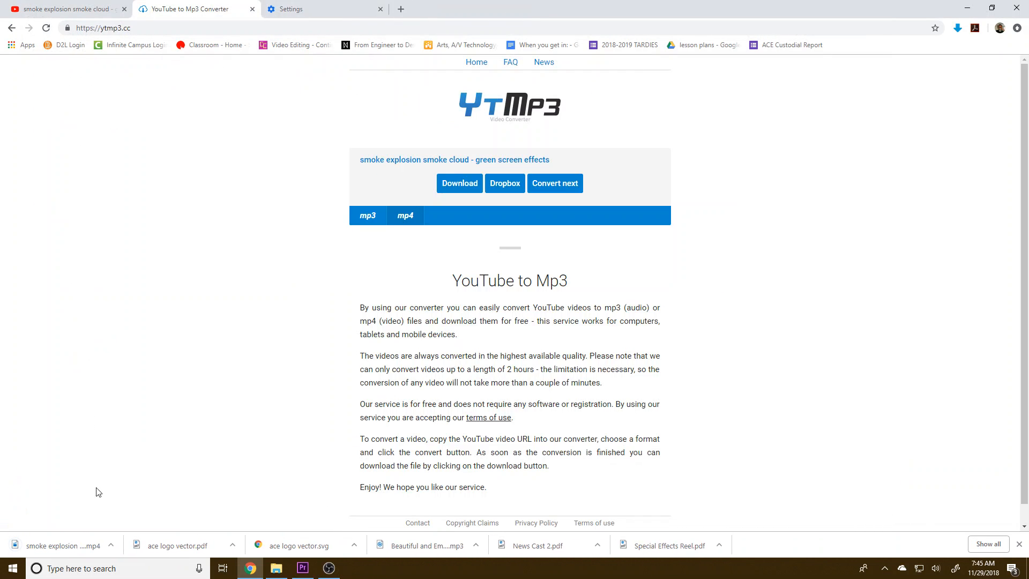
Show the downloaded smoke explosion mp4 in its folder, switch to Premiere Pro and import the file into the project.
{"action": "left_click", "coordinate": [110, 545]}
{"action": "left_click", "coordinate": [130, 509]}
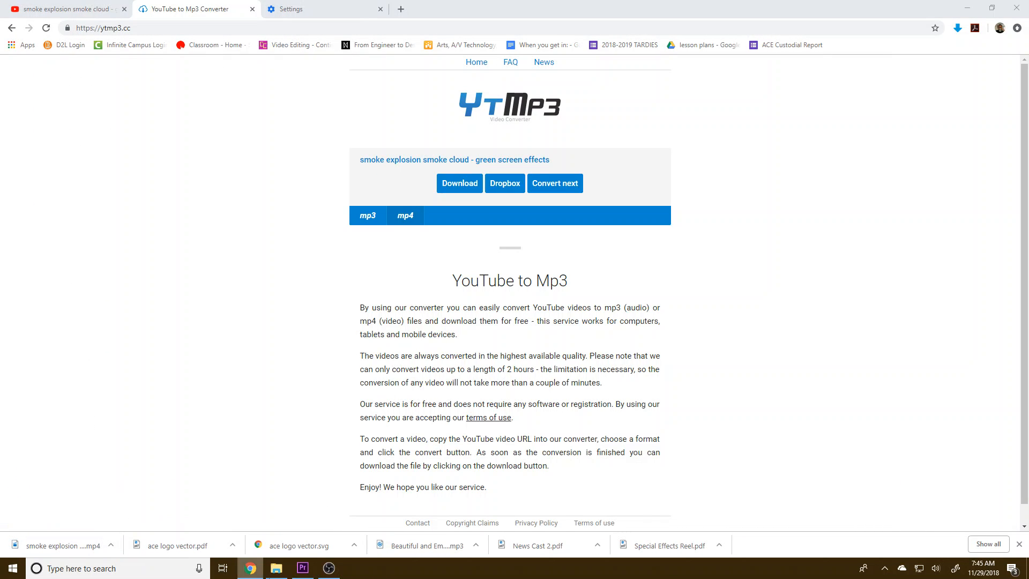
{"action": "left_click", "coordinate": [303, 568]}
{"action": "mouse_move", "coordinate": [277, 568]}
{"action": "left_click", "coordinate": [329, 515]}
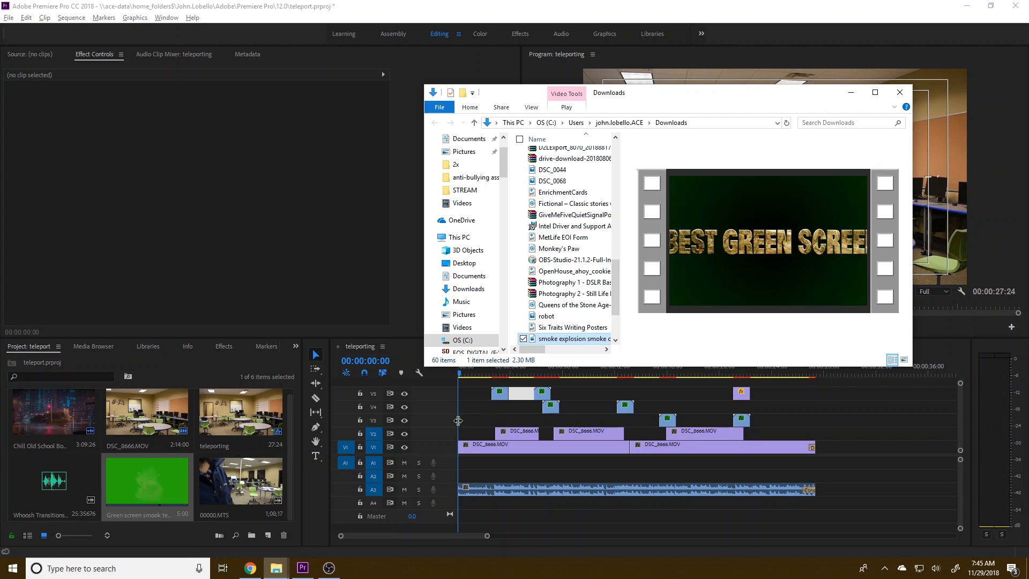
{"action": "left_click_drag", "start_coordinate": [552, 341], "coordinate": [225, 484]}
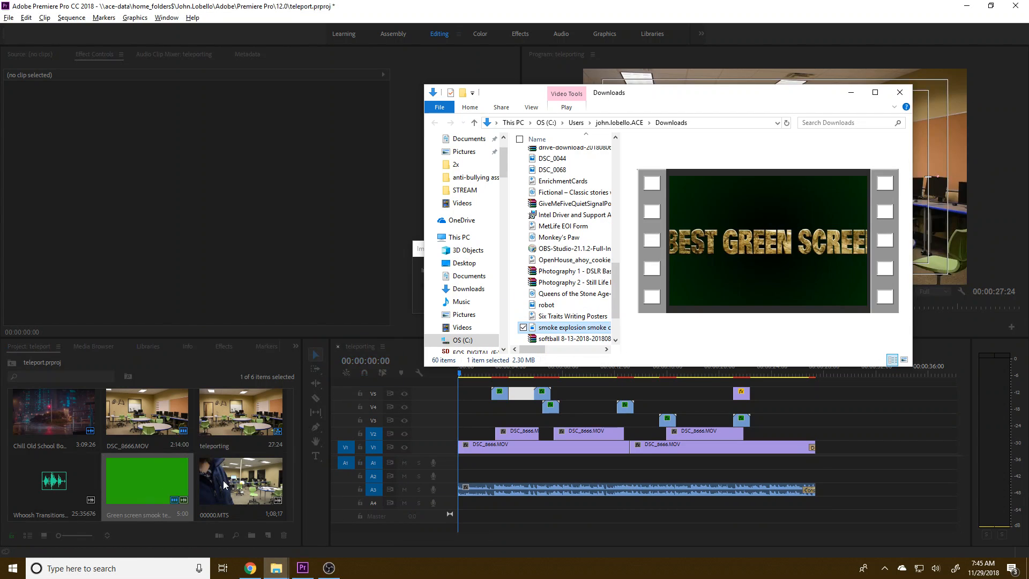
{"action": "left_click", "coordinate": [226, 484]}
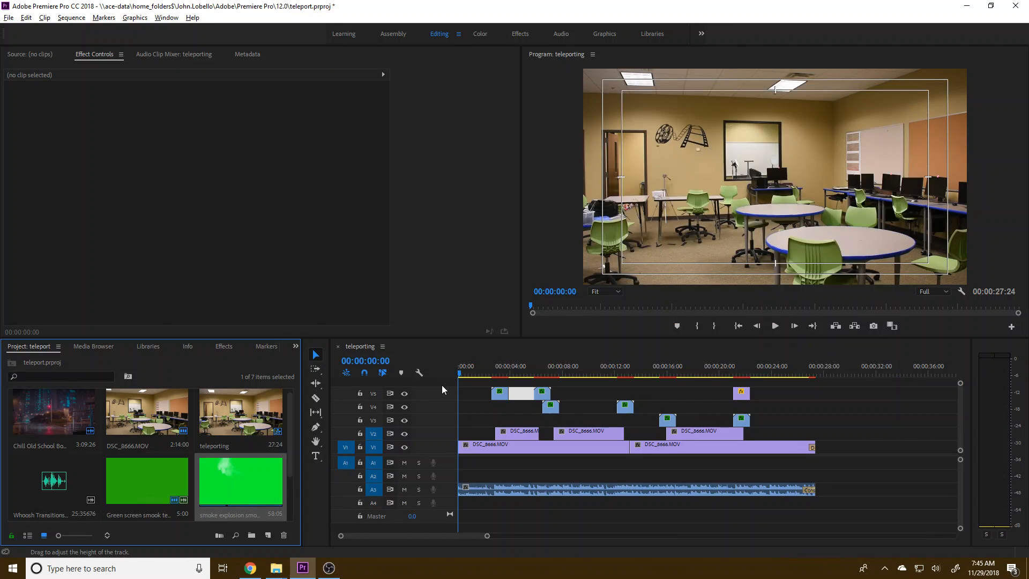
Close the teleporting sequence, preview 00000.MTS in the source monitor and create a new sequence from that clip.
{"action": "left_click", "coordinate": [338, 349]}
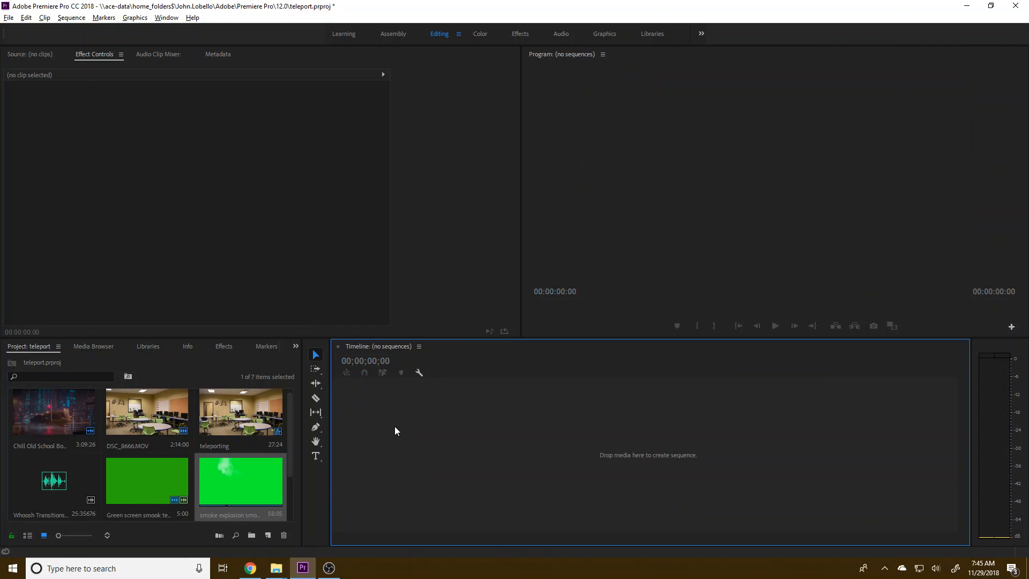
{"action": "left_click", "coordinate": [264, 509]}
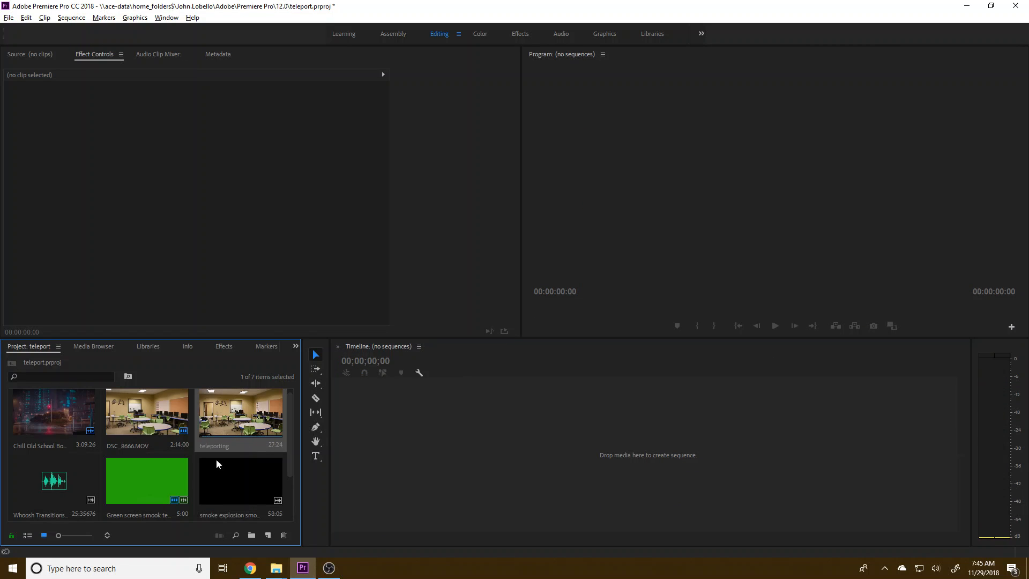
{"action": "left_click", "coordinate": [178, 478]}
{"action": "scroll", "coordinate": [199, 460], "scroll_direction": "down", "scroll_amount": 1}
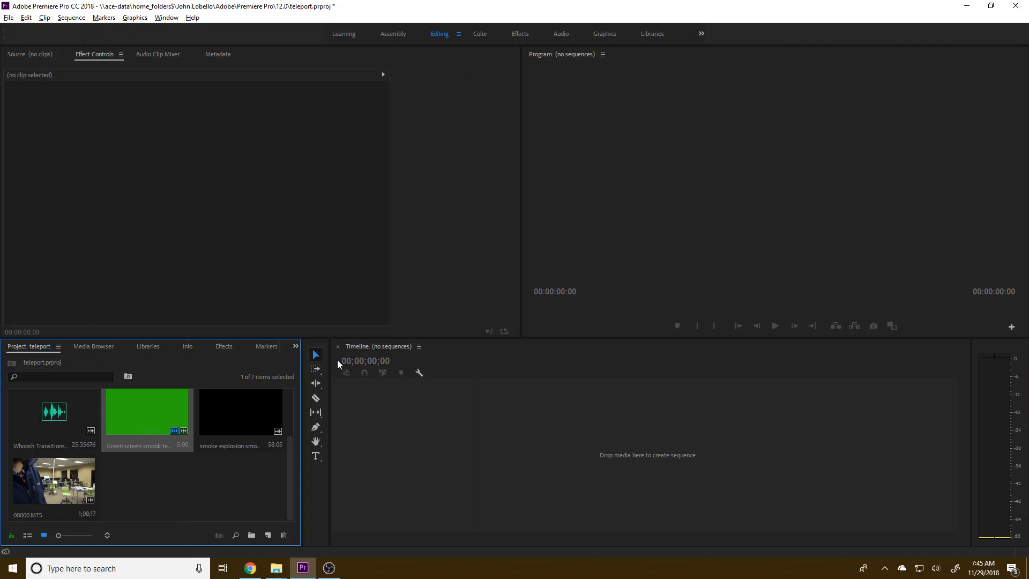
{"action": "double_click", "coordinate": [46, 491]}
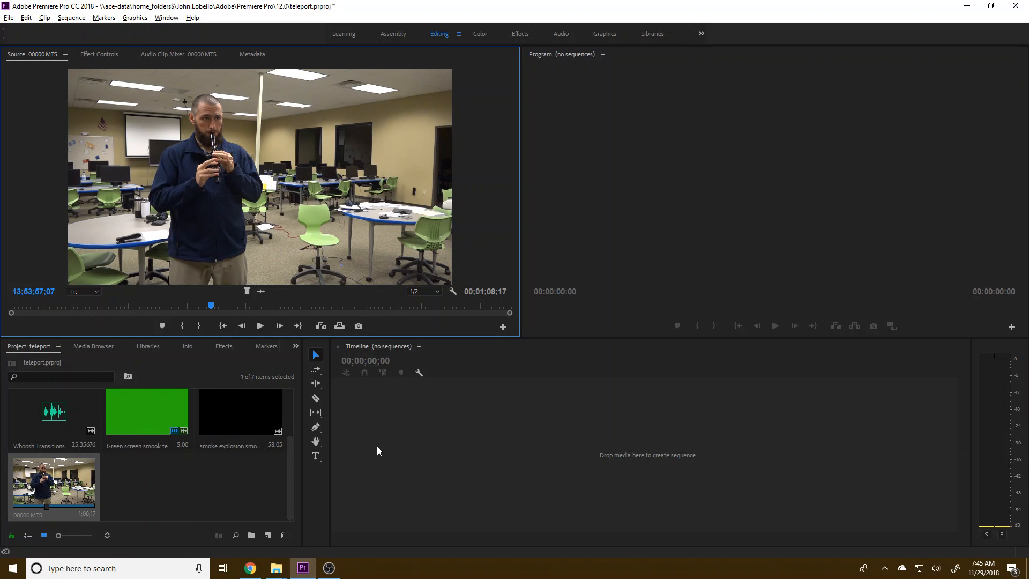
{"action": "left_click_drag", "start_coordinate": [71, 478], "coordinate": [343, 482]}
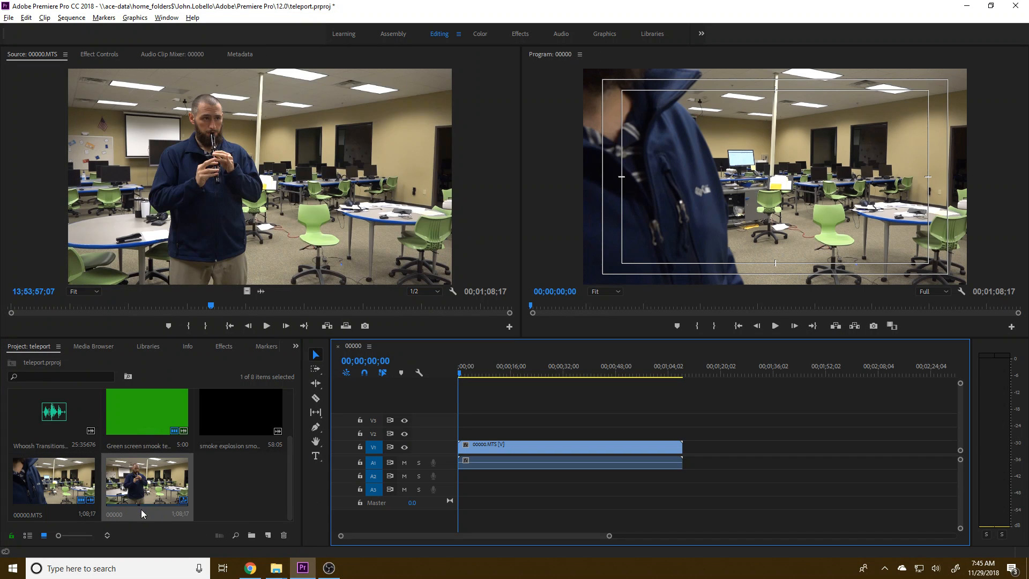
Rename the new 00000 sequence as twinning.
{"action": "left_click", "coordinate": [116, 514]}
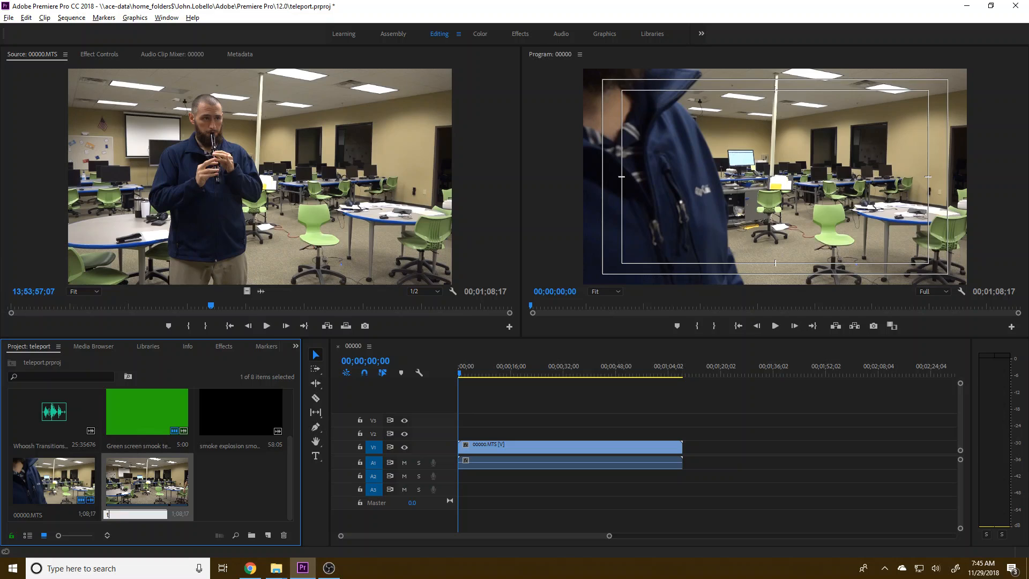
{"action": "key", "text": "Return"}
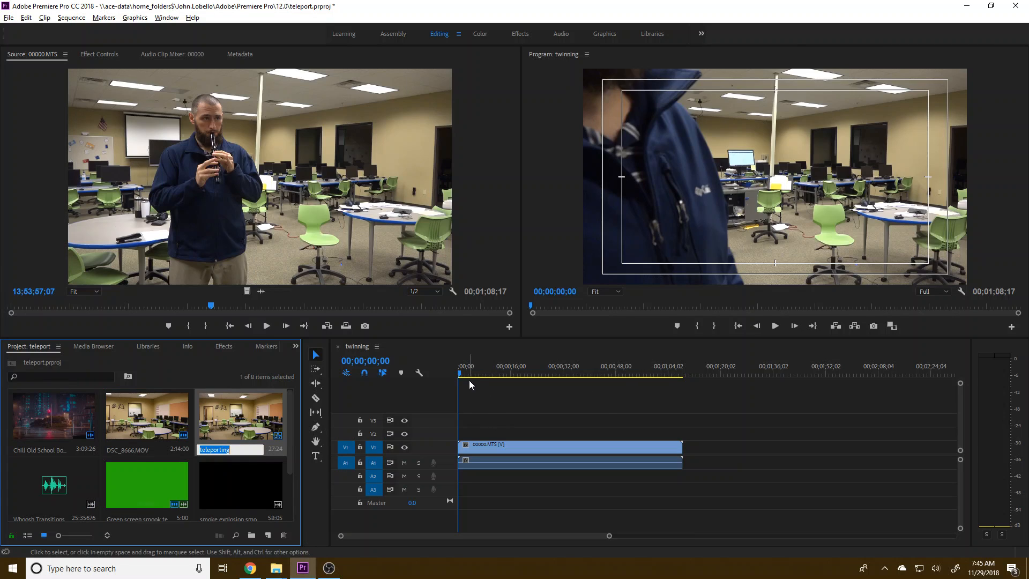
Play through the start of the 00000.MTS clip and trim its beginning to about 00;00;09;09.
{"action": "left_click_drag", "start_coordinate": [471, 373], "coordinate": [497, 374]}
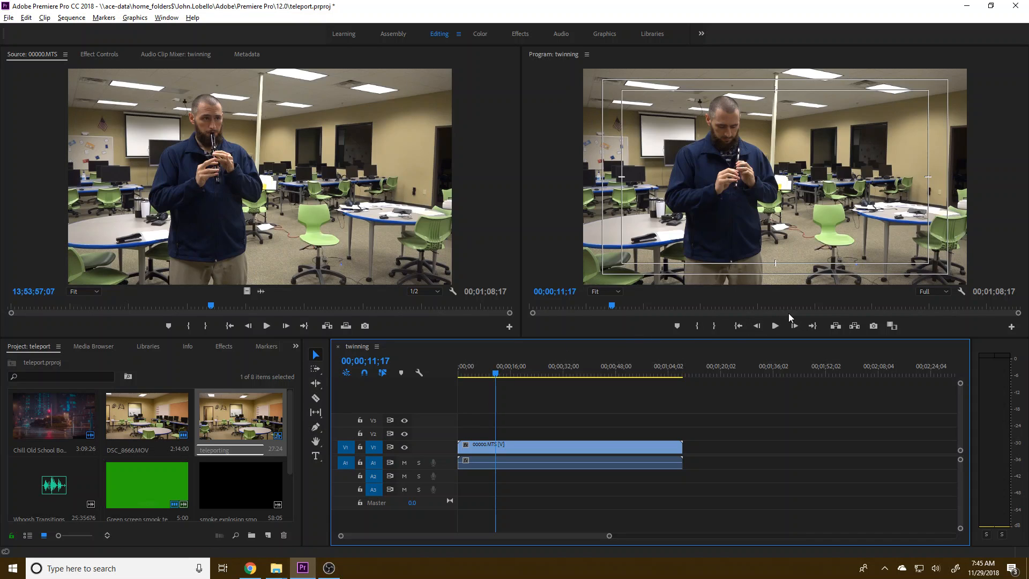
{"action": "left_click", "coordinate": [502, 374]}
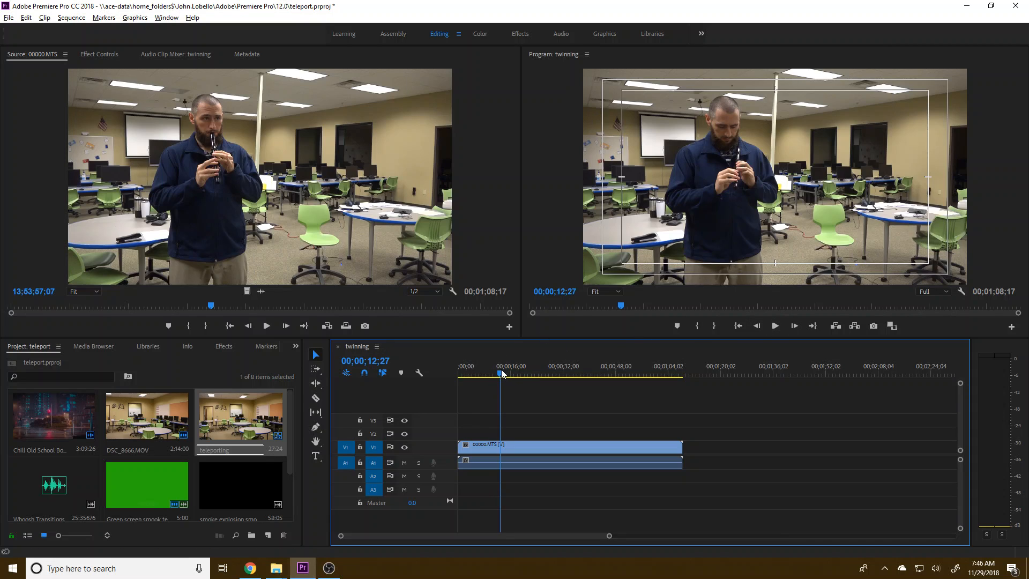
{"action": "left_click", "coordinate": [777, 327]}
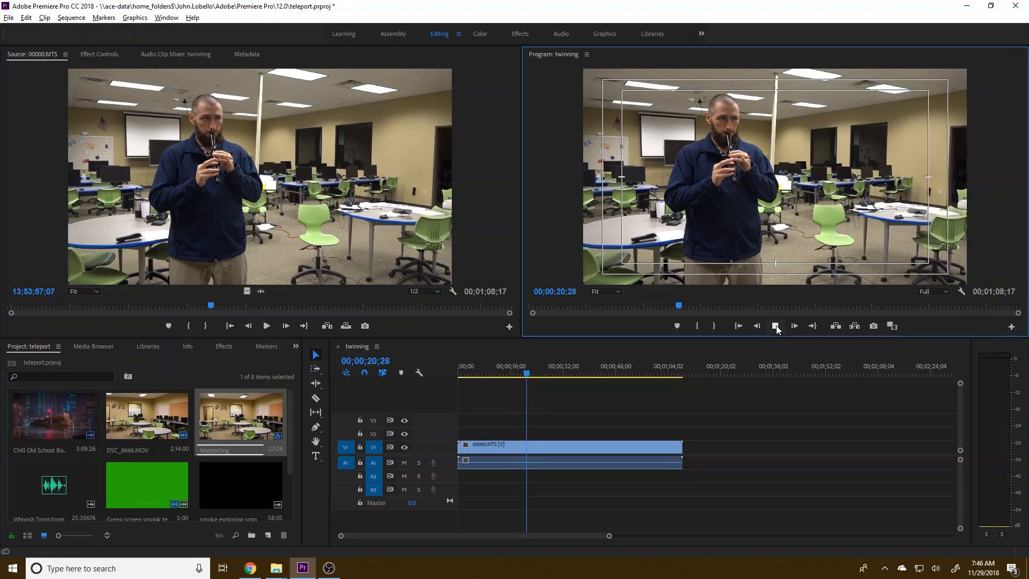
{"action": "left_click", "coordinate": [776, 326]}
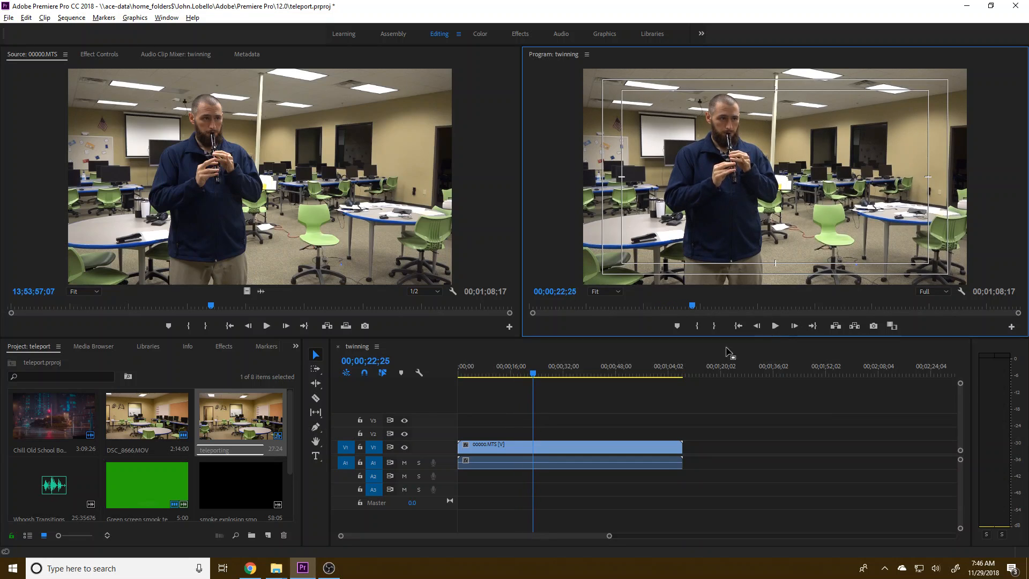
{"action": "left_click_drag", "start_coordinate": [459, 446], "coordinate": [509, 444]}
{"action": "left_click", "coordinate": [511, 374]}
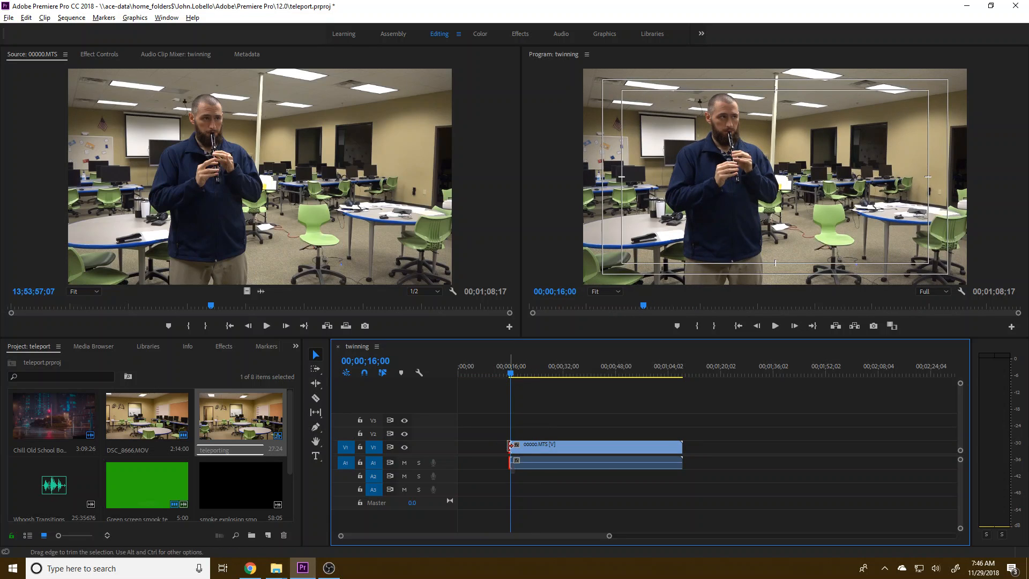
{"action": "left_click_drag", "start_coordinate": [510, 444], "coordinate": [500, 445]}
{"action": "left_click", "coordinate": [501, 373]}
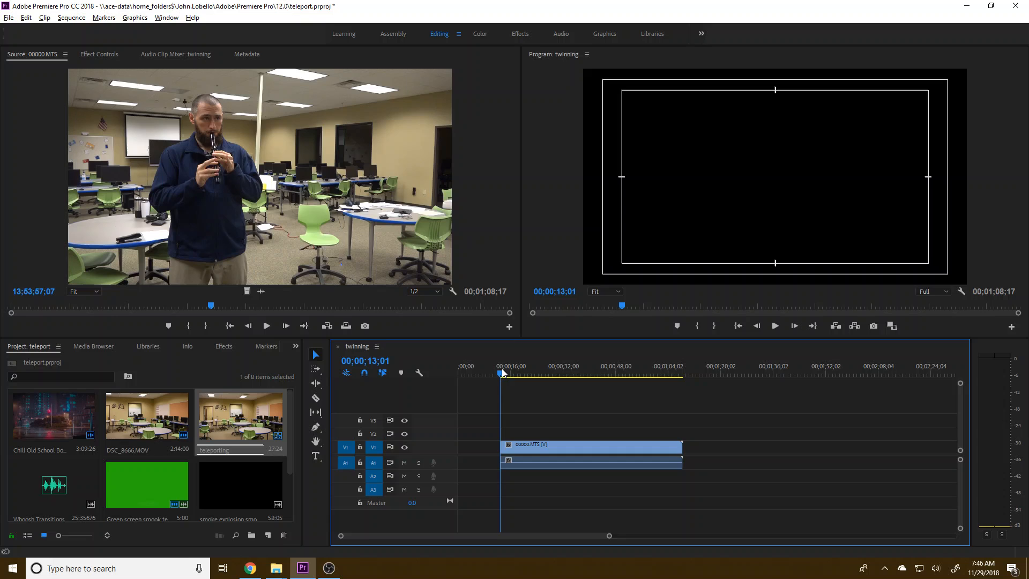
{"action": "left_click", "coordinate": [775, 326]}
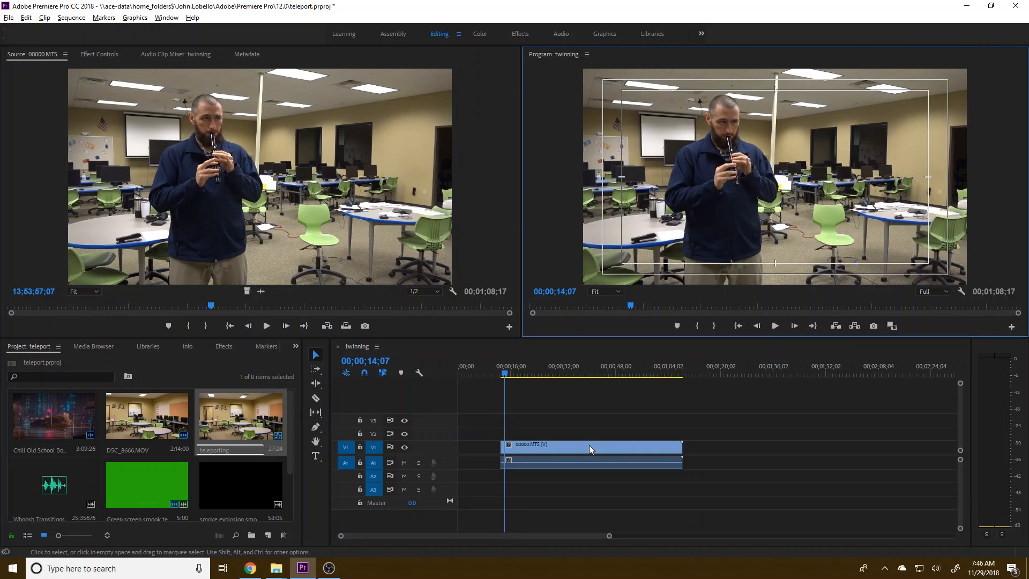
{"action": "left_click_drag", "start_coordinate": [501, 445], "coordinate": [488, 444]}
{"action": "left_click", "coordinate": [492, 373]}
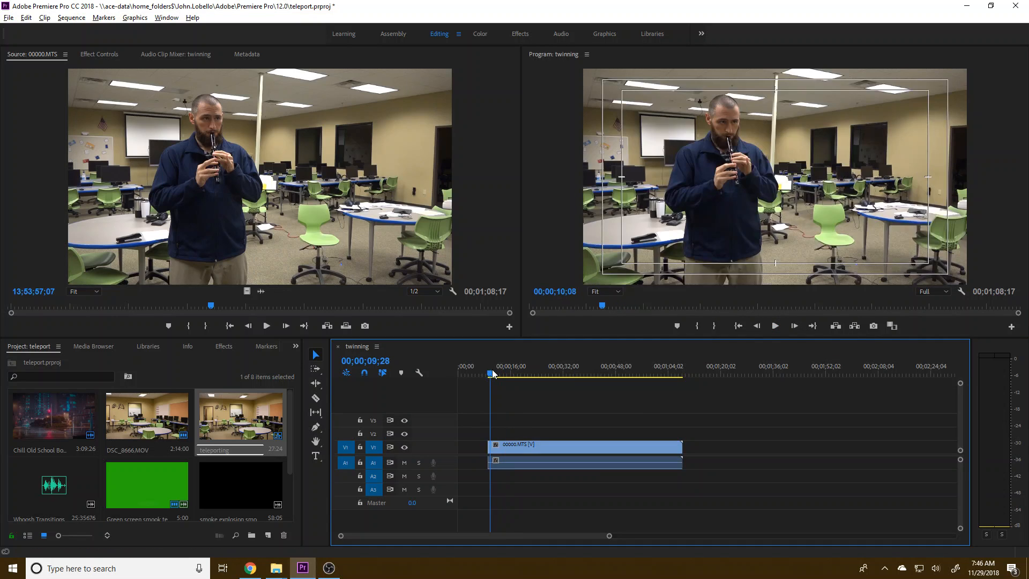
{"action": "left_click_drag", "start_coordinate": [493, 373], "coordinate": [492, 374]}
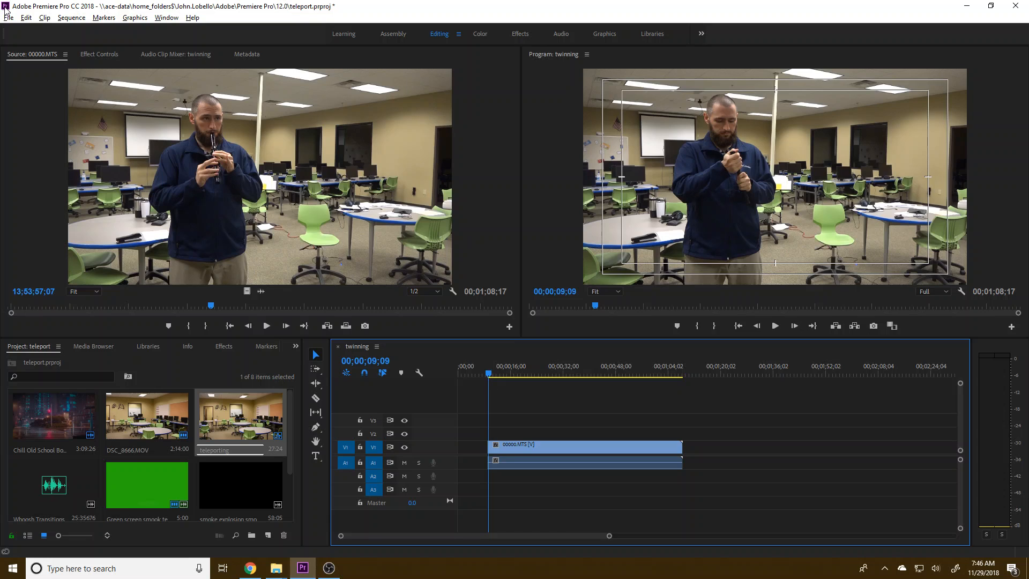
Check the default output in the Audio Hardware preferences and the system speaker volume.
{"action": "left_click", "coordinate": [26, 18]}
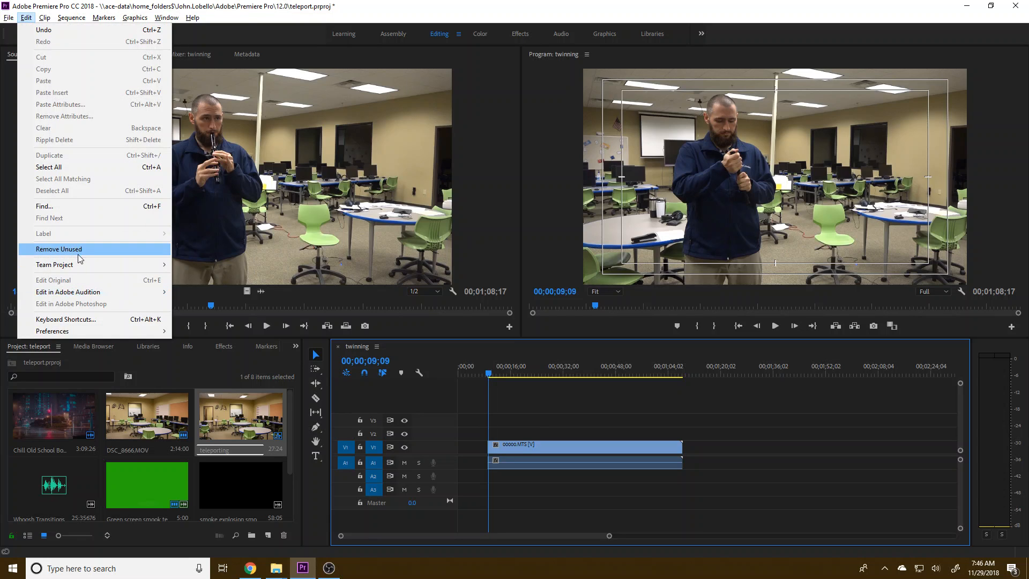
{"action": "left_click", "coordinate": [87, 328]}
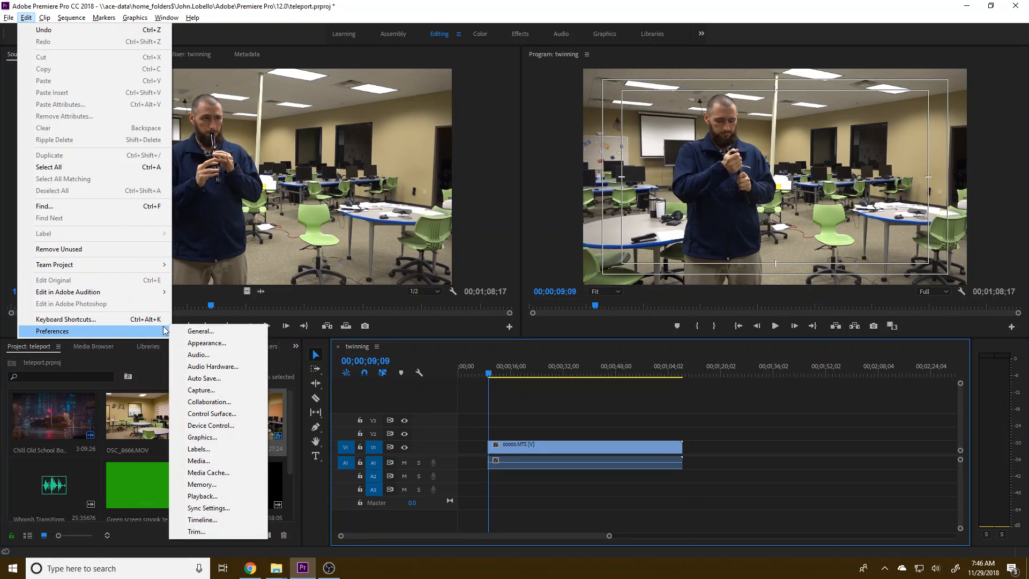
{"action": "left_click", "coordinate": [211, 367]}
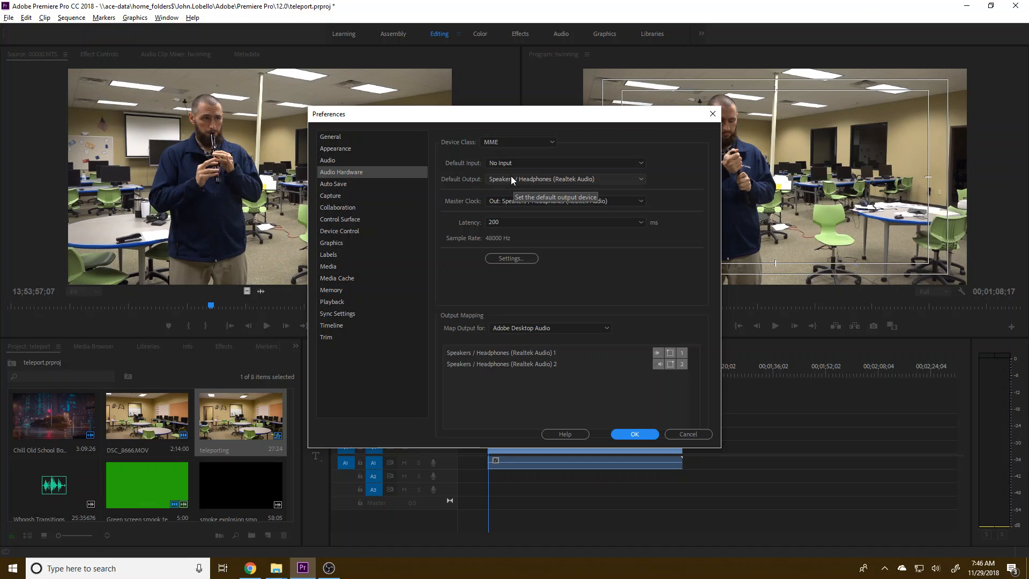
{"action": "left_click", "coordinate": [623, 432]}
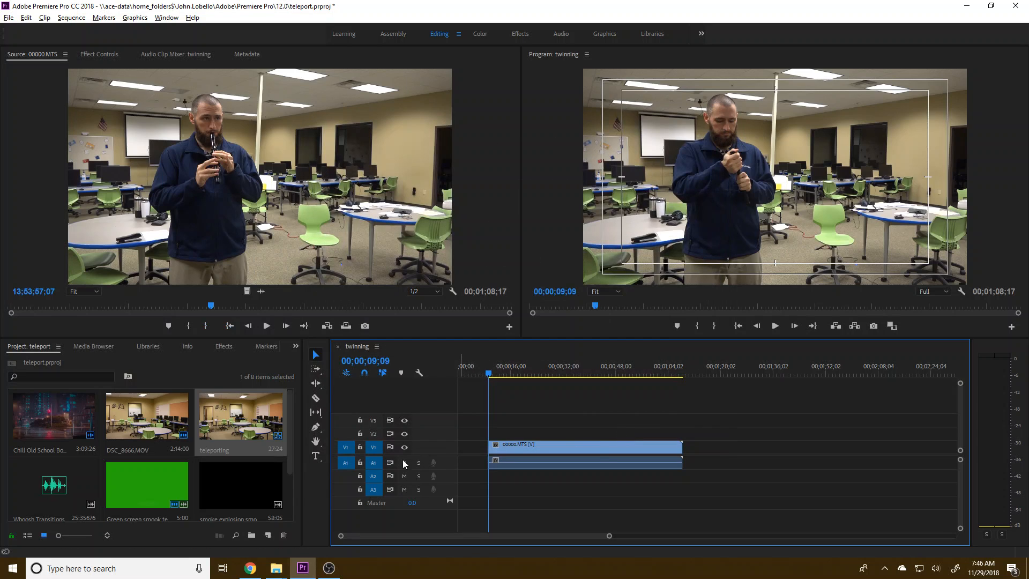
{"action": "left_click", "coordinate": [941, 573]}
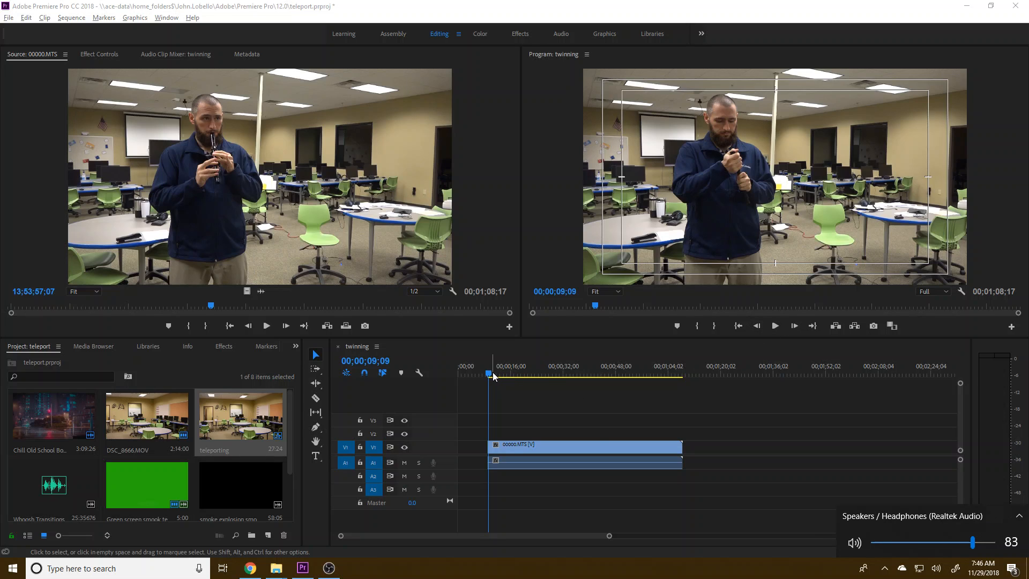
Split the 00000.MTS clip at 00;00;40;18 with the Razor tool, just before the man walks away.
{"action": "left_click_drag", "start_coordinate": [494, 377], "coordinate": [583, 375]}
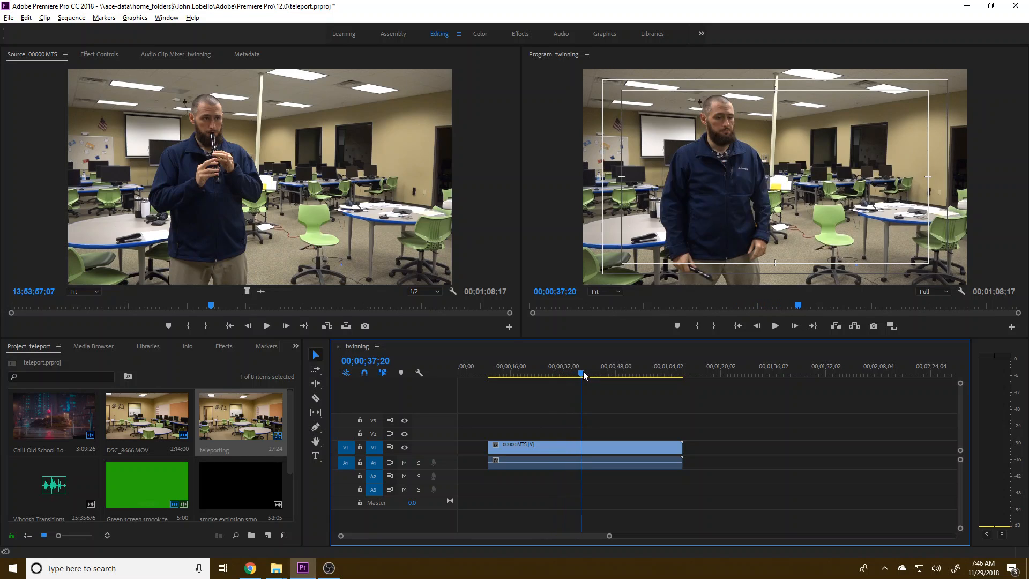
{"action": "left_click_drag", "start_coordinate": [584, 372], "coordinate": [591, 375]}
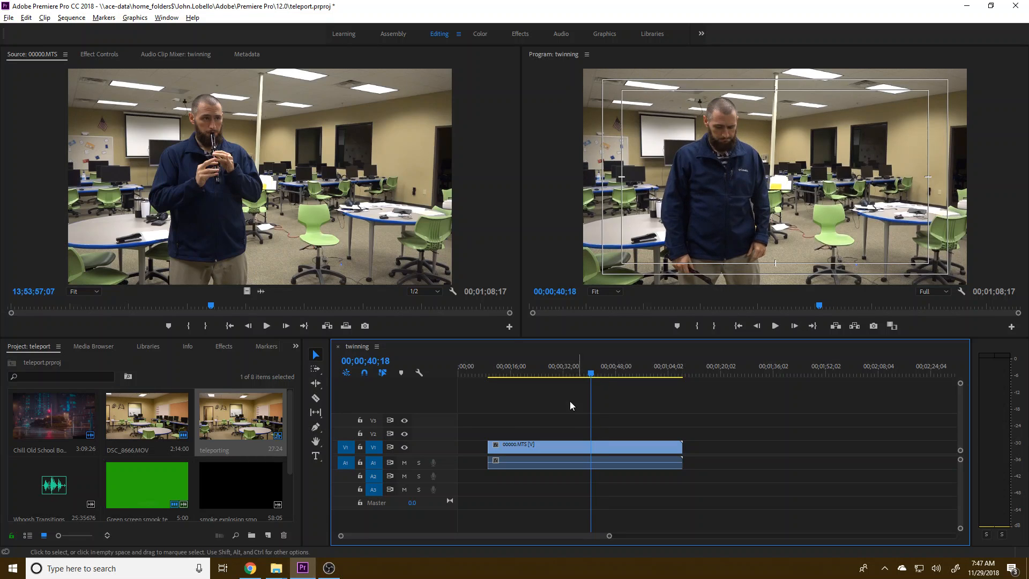
{"action": "left_click", "coordinate": [316, 398]}
{"action": "left_click", "coordinate": [591, 447]}
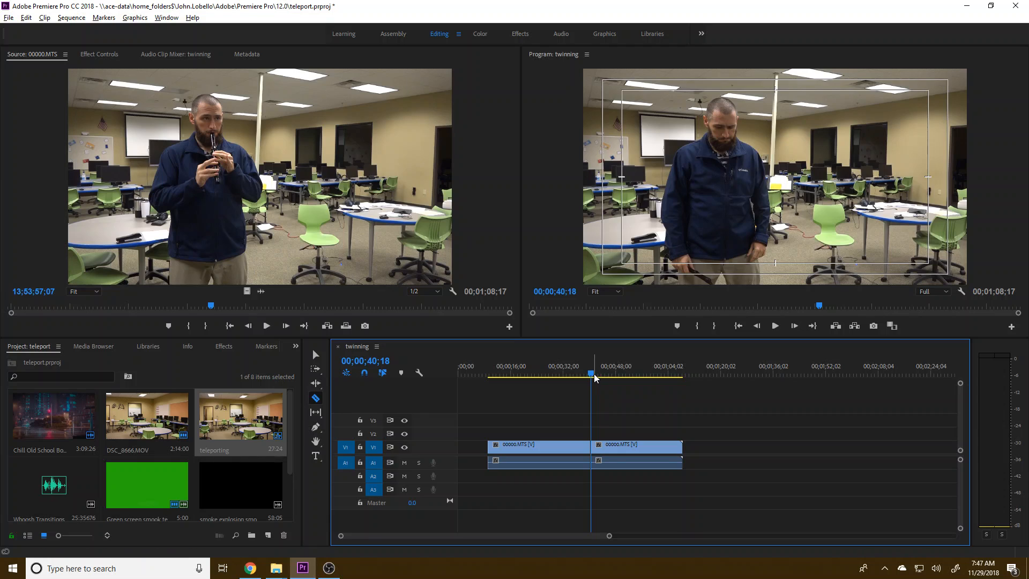
Split the second part of the clip at 00;00;43;15 to isolate the shot of the empty room.
{"action": "left_click_drag", "start_coordinate": [596, 378], "coordinate": [605, 376]}
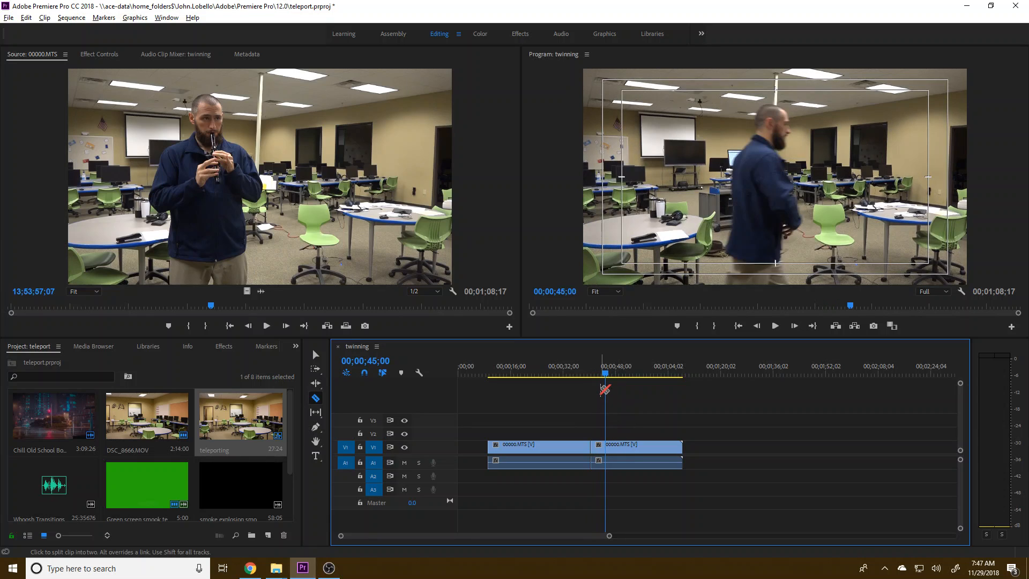
{"action": "left_click", "coordinate": [602, 377]}
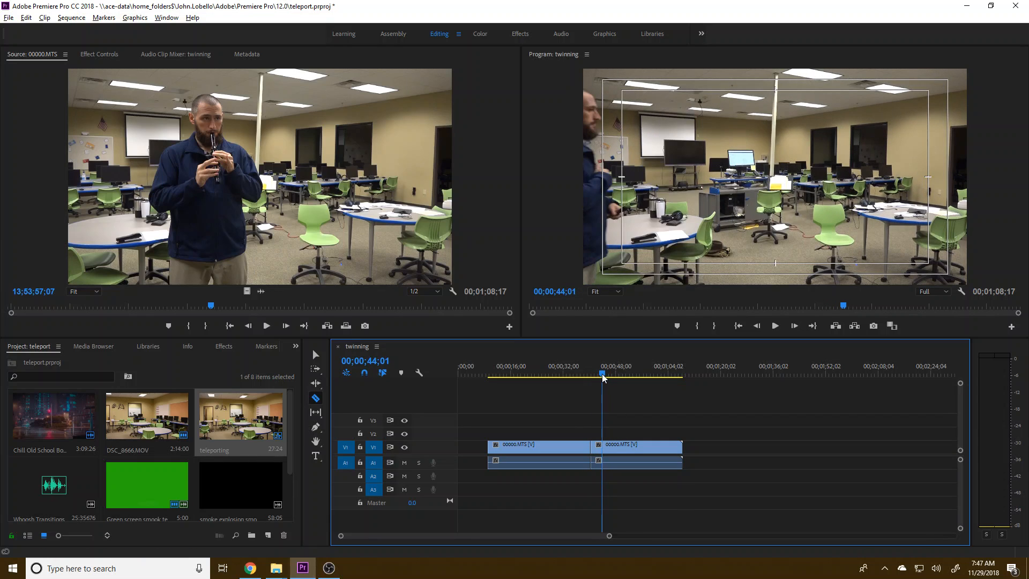
{"action": "left_click_drag", "start_coordinate": [603, 377], "coordinate": [601, 378]}
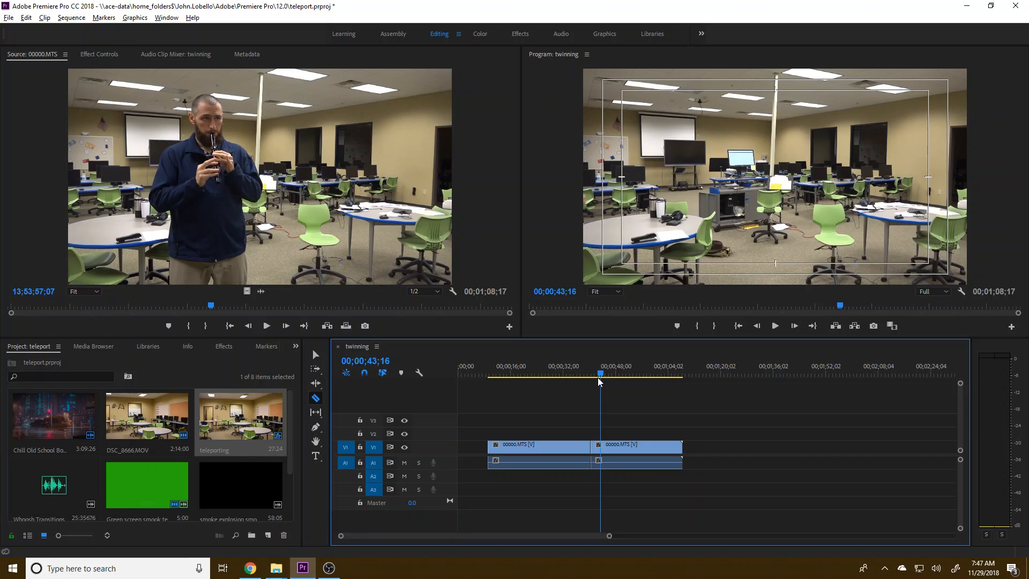
{"action": "left_click", "coordinate": [600, 445]}
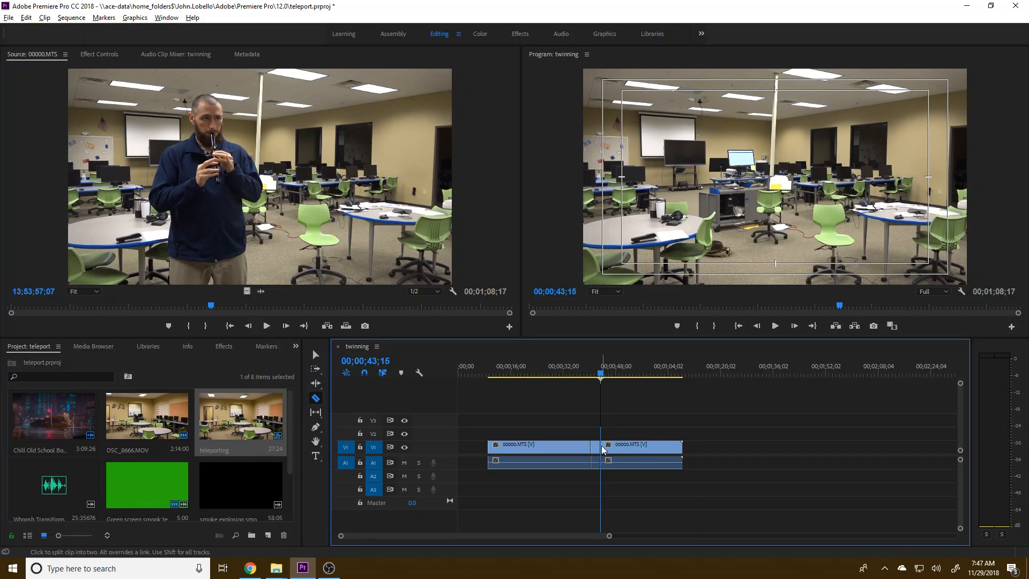
Raise the segments before and after the empty-room shot to V2, and shift the last one to start at about 00;01;09.
{"action": "left_click", "coordinate": [316, 355]}
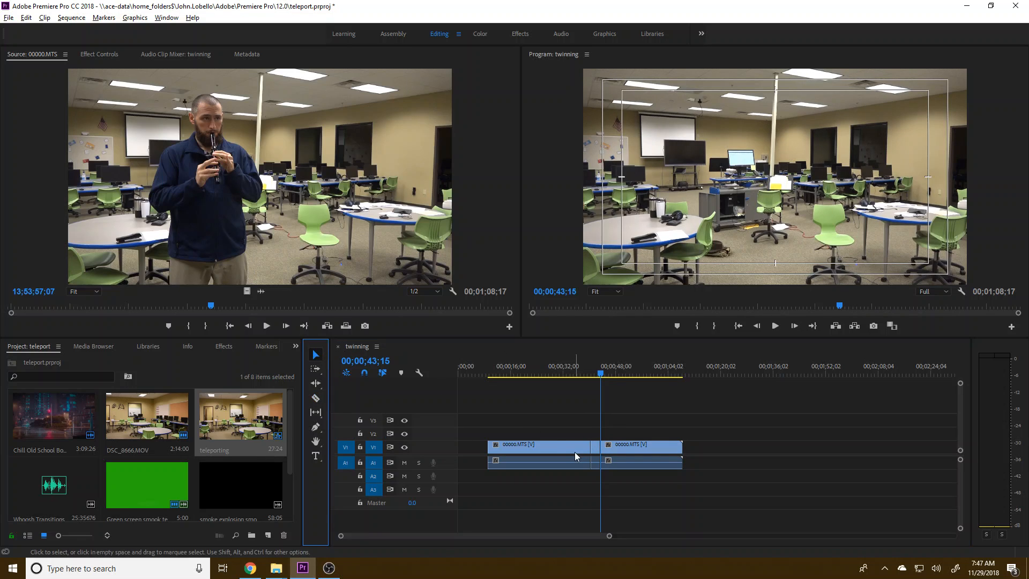
{"action": "left_click_drag", "start_coordinate": [576, 456], "coordinate": [598, 437]}
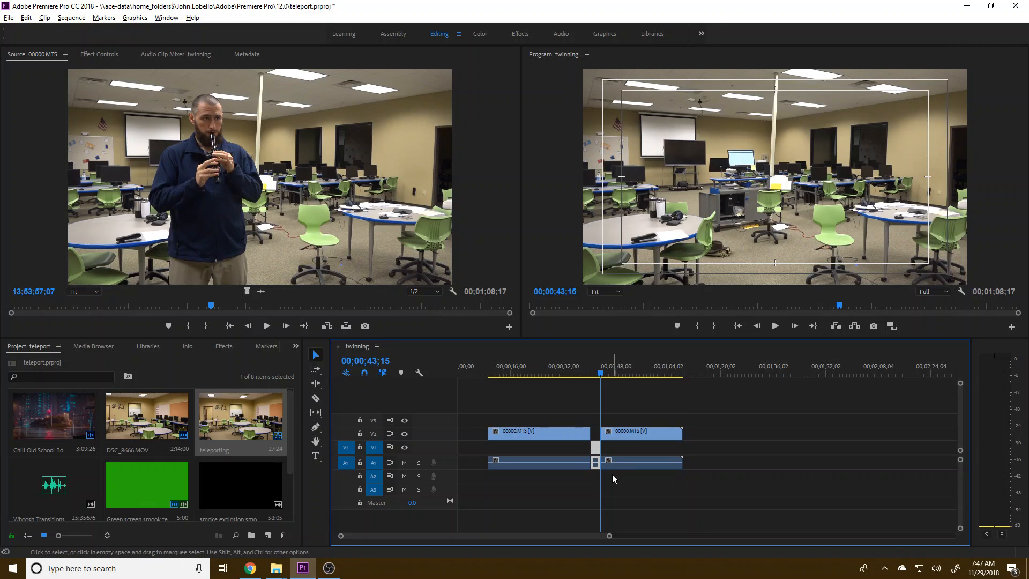
{"action": "left_click", "coordinate": [640, 437]}
{"action": "left_click_drag", "start_coordinate": [640, 438], "coordinate": [724, 437]}
Duplicate the empty-room shot repeatedly along V1, extending it back to about 00;00;27 beneath the end of the first segment.
{"action": "left_click_drag", "start_coordinate": [596, 448], "coordinate": [569, 447]}
{"action": "key", "text": "ctrl+z"}
{"action": "left_click_drag", "start_coordinate": [645, 449], "coordinate": [558, 449]}
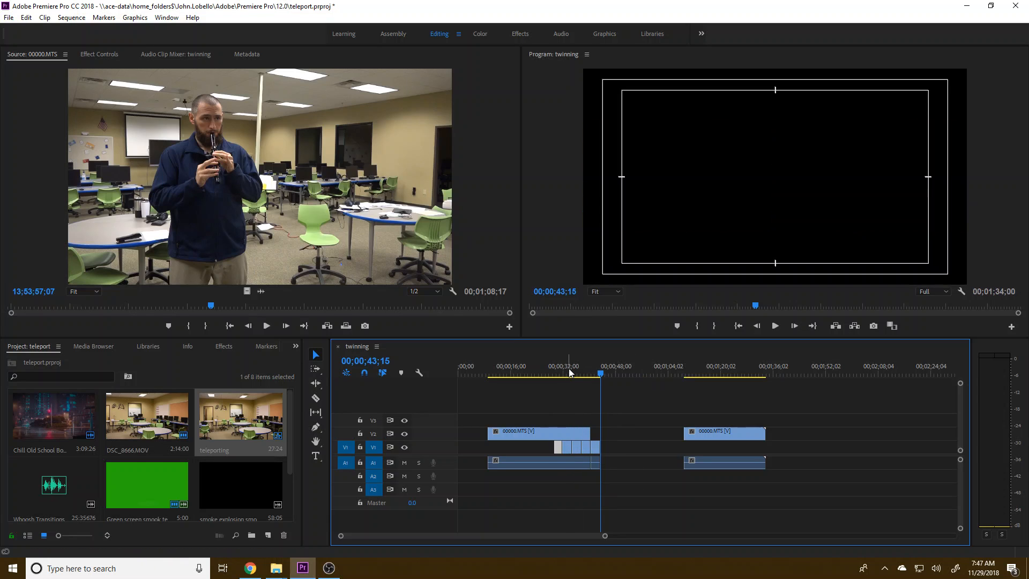
{"action": "left_click_drag", "start_coordinate": [568, 373], "coordinate": [550, 372]}
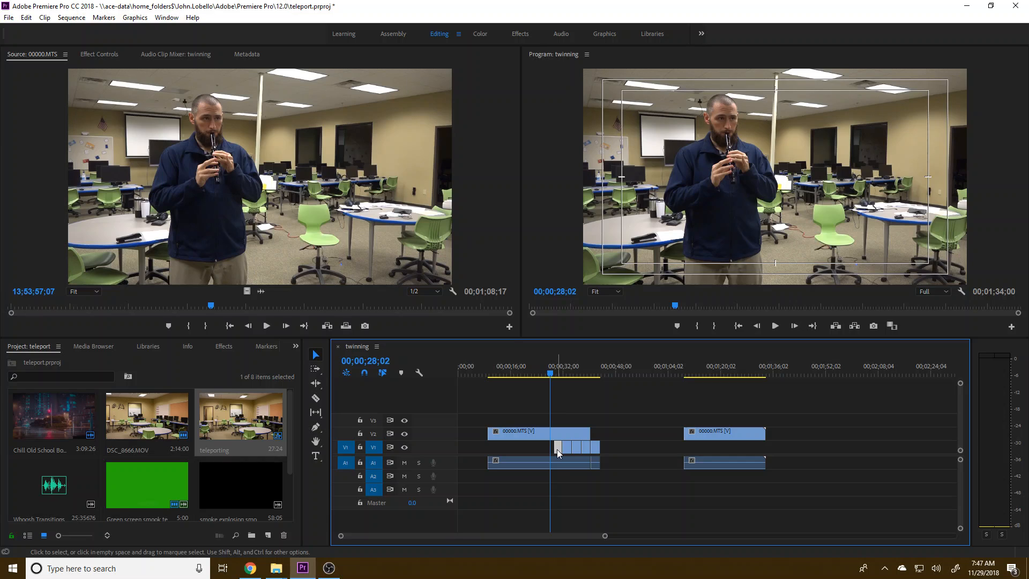
{"action": "left_click_drag", "start_coordinate": [553, 450], "coordinate": [550, 448]}
Hide the V1 track and apply the Transform Crop effect to the first 00000.MTS segment on V2.
{"action": "left_click", "coordinate": [404, 447]}
{"action": "left_click", "coordinate": [224, 347]}
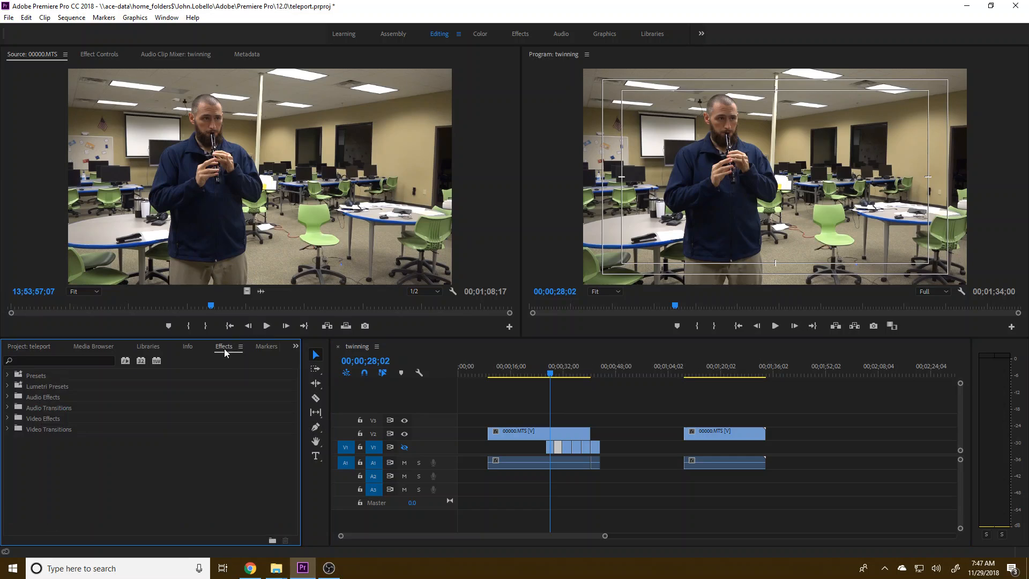
{"action": "left_click", "coordinate": [7, 418]}
{"action": "scroll", "coordinate": [17, 501], "scroll_direction": "down", "scroll_amount": 5}
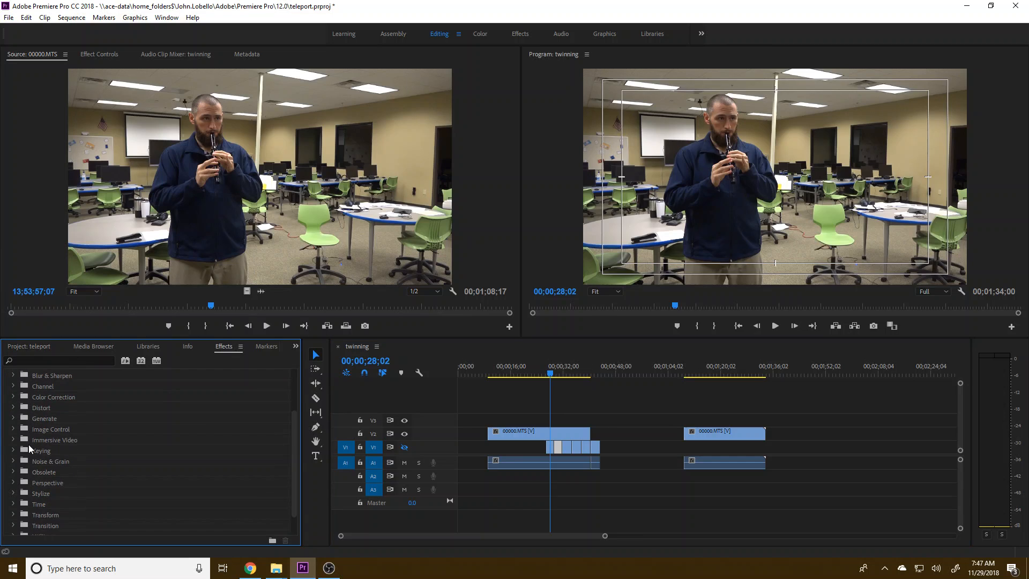
{"action": "left_click", "coordinate": [13, 489]}
{"action": "scroll", "coordinate": [59, 487], "scroll_direction": "down", "scroll_amount": 2}
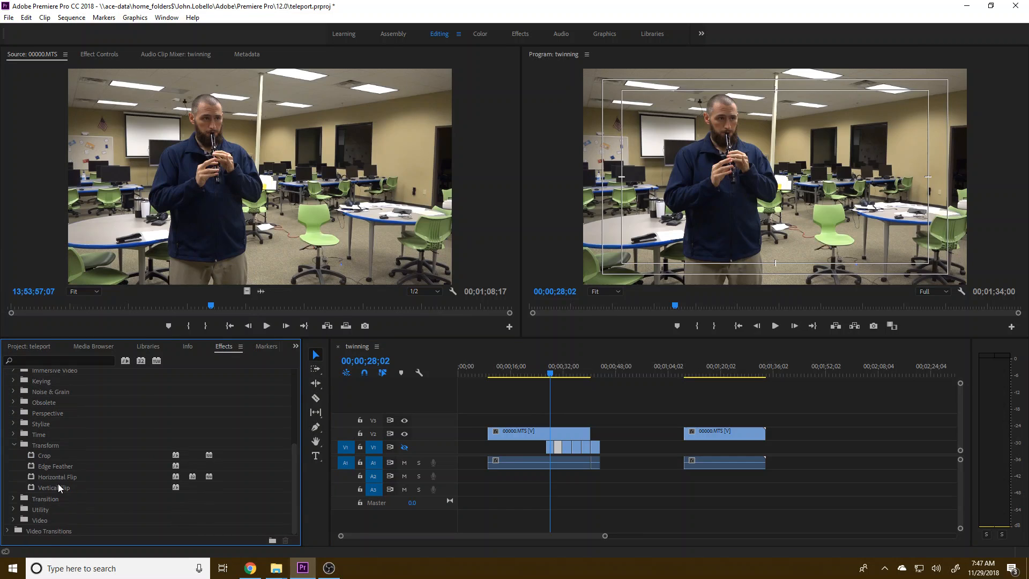
{"action": "left_click_drag", "start_coordinate": [44, 456], "coordinate": [568, 436]}
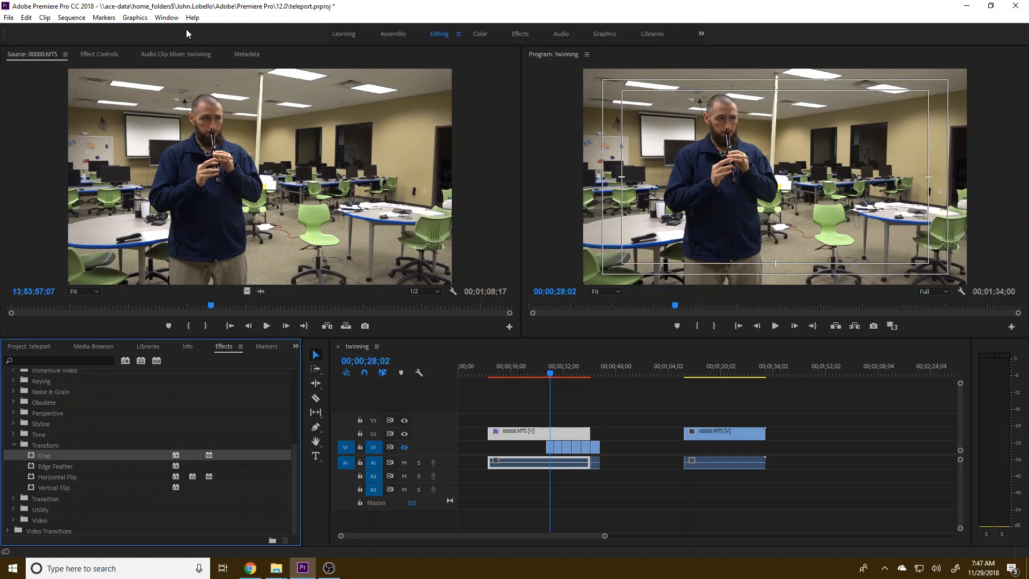
Set the first segment's right crop to 44% and its crop edge feather to 44.
{"action": "left_click", "coordinate": [99, 54]}
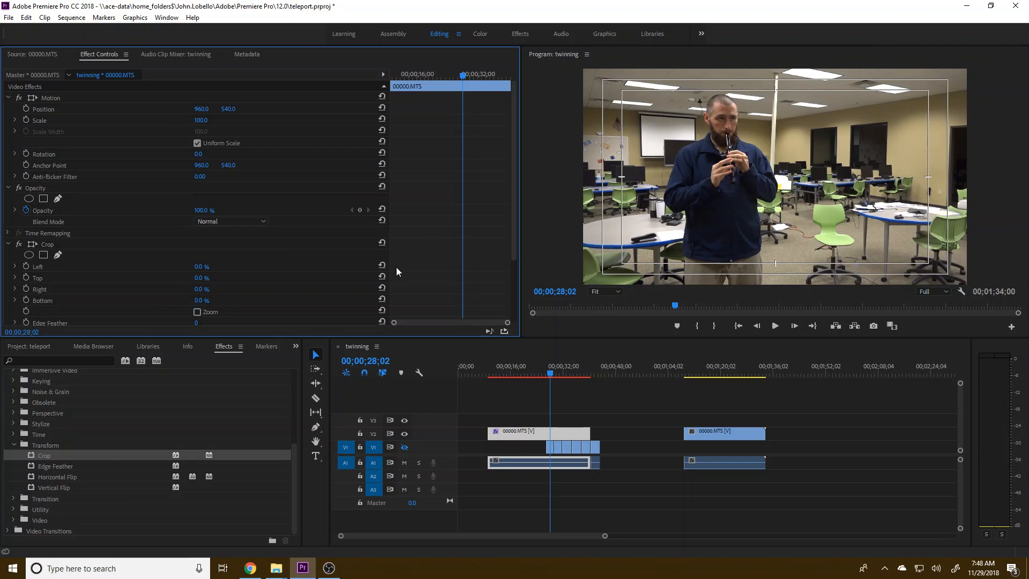
{"action": "left_click_drag", "start_coordinate": [198, 290], "coordinate": [209, 296]}
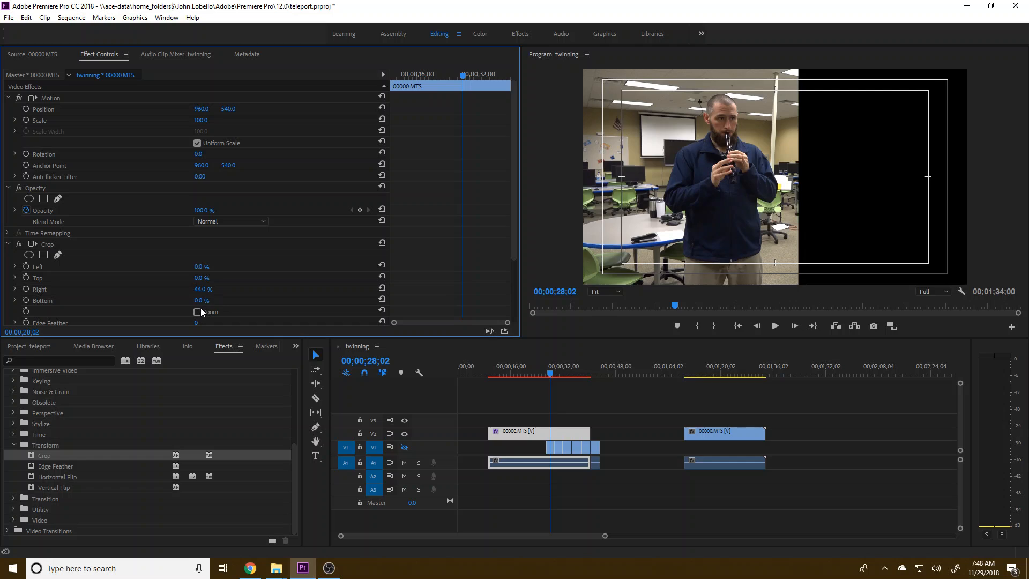
{"action": "scroll", "coordinate": [197, 304], "scroll_direction": "down", "scroll_amount": 2}
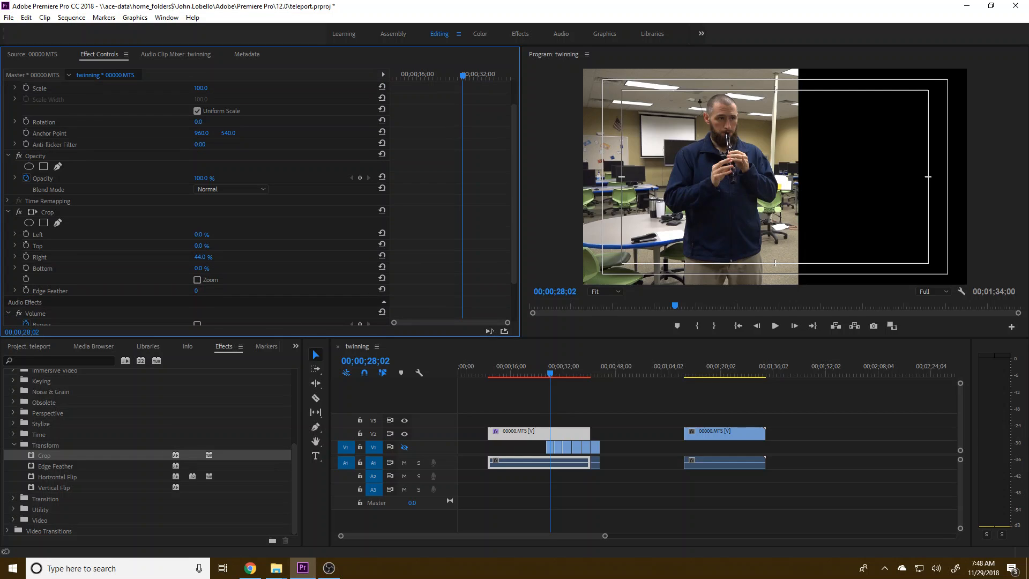
{"action": "left_click_drag", "start_coordinate": [197, 291], "coordinate": [216, 291]}
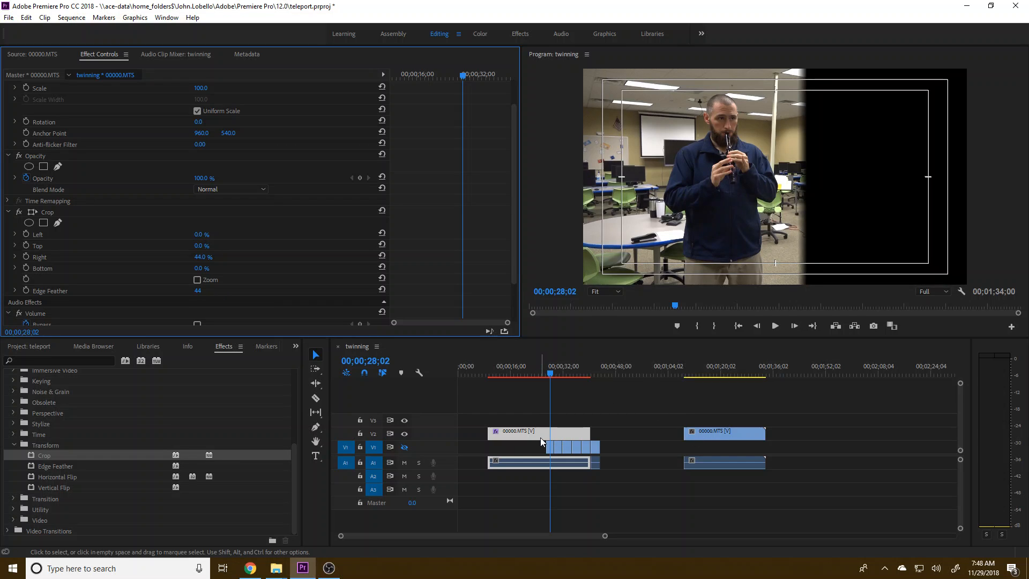
Raise the cropped first segment to V3 and make the V1 track visible again.
{"action": "left_click_drag", "start_coordinate": [523, 434], "coordinate": [523, 417]}
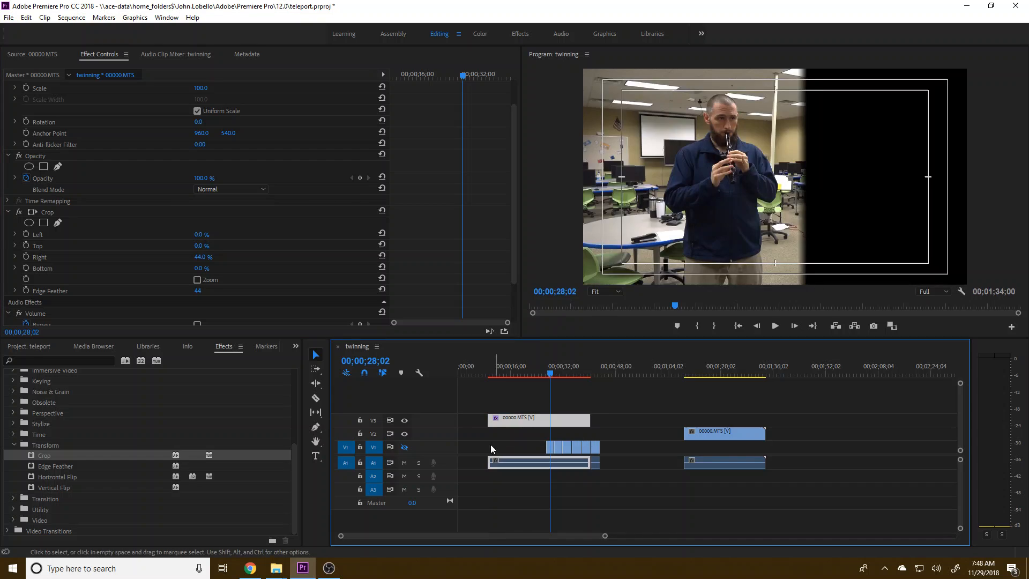
{"action": "left_click", "coordinate": [403, 448]}
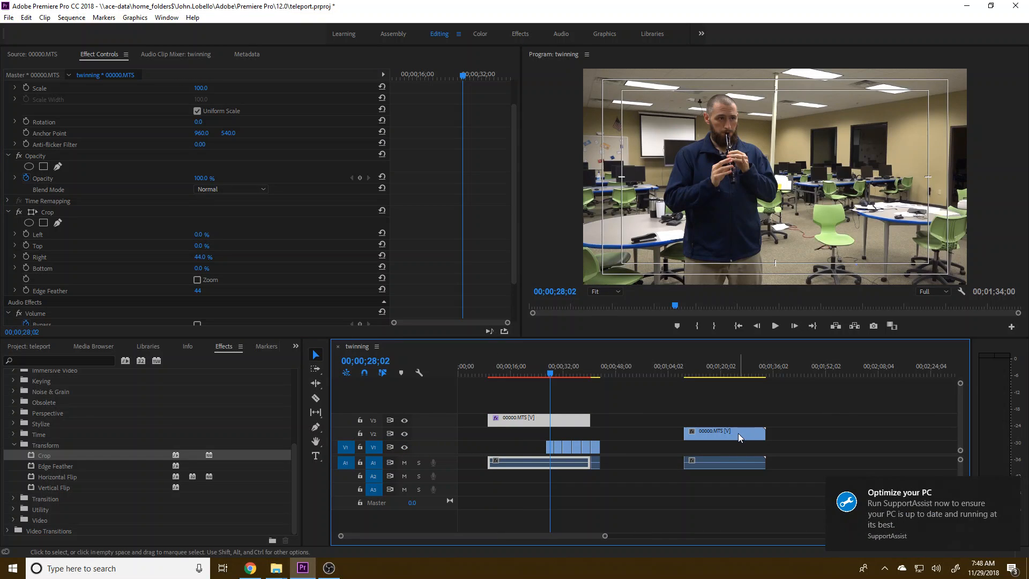
Trim the last segment's start to about 00;01;16 and move it on V2 so it overlaps the cropped clip's end.
{"action": "mouse_move", "coordinate": [717, 370]}
{"action": "left_mouse_down"}
{"action": "mouse_move", "coordinate": [736, 371]}
{"action": "mouse_move", "coordinate": [710, 380]}
{"action": "left_mouse_up"}
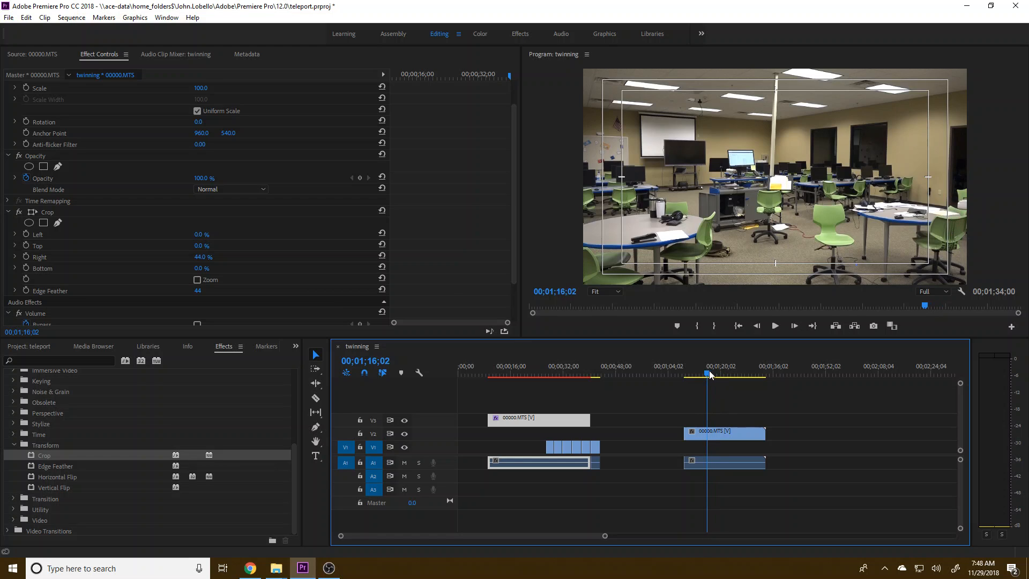
{"action": "left_click_drag", "start_coordinate": [685, 434], "coordinate": [705, 434]}
{"action": "left_click_drag", "start_coordinate": [722, 436], "coordinate": [601, 440]}
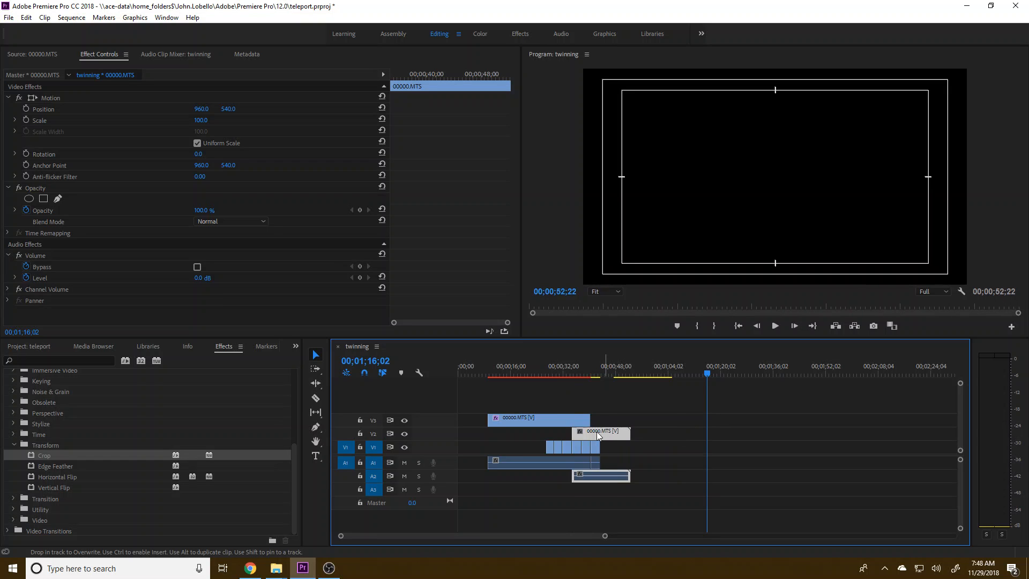
Preview the overlap, then shift the trimmed V2 segment earlier so it starts at about 00;00;27.
{"action": "left_click", "coordinate": [559, 373]}
{"action": "left_click", "coordinate": [770, 326]}
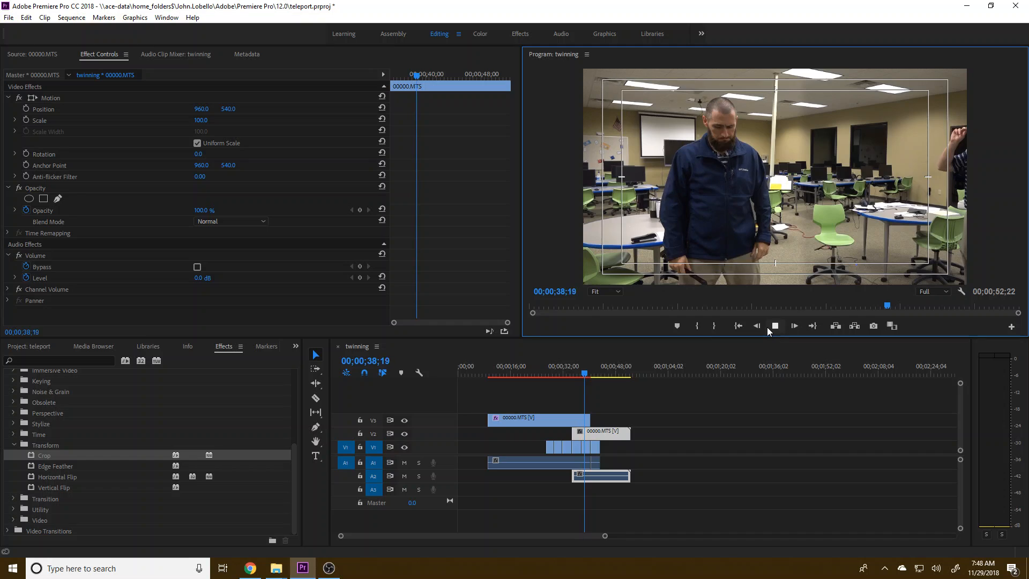
{"action": "left_click", "coordinate": [767, 327]}
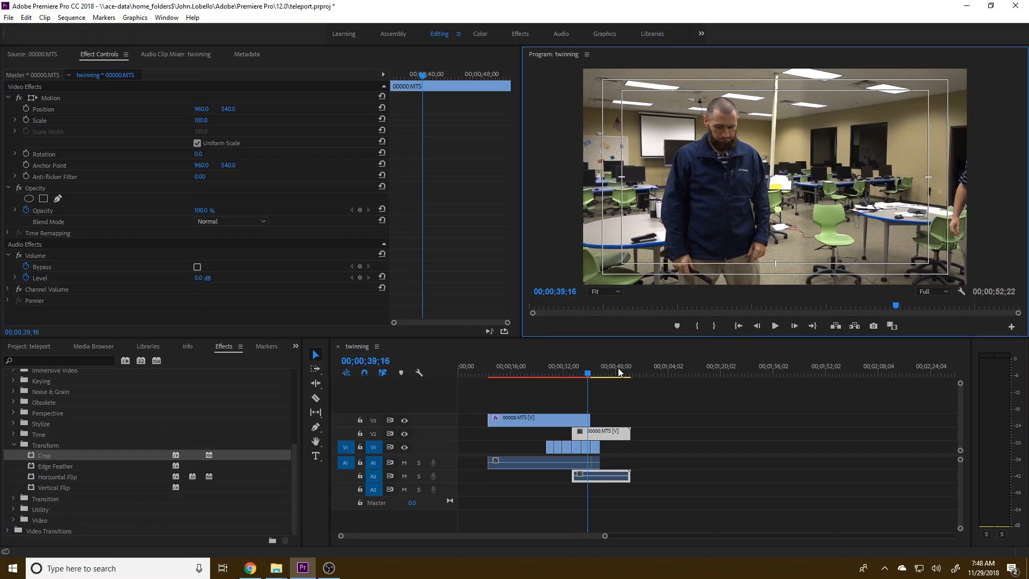
{"action": "left_click", "coordinate": [588, 375]}
{"action": "left_click_drag", "start_coordinate": [588, 374], "coordinate": [607, 373]}
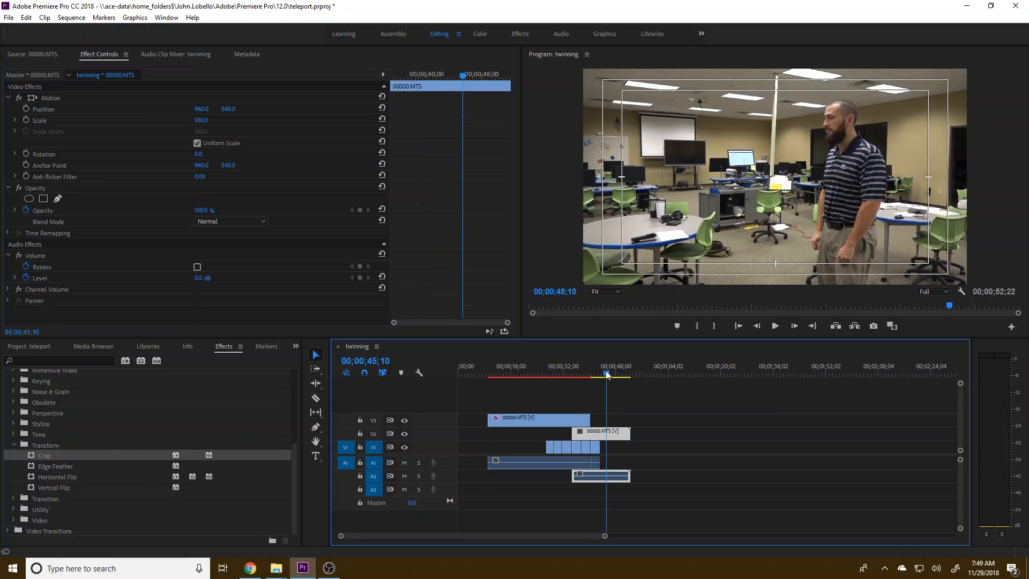
{"action": "left_click_drag", "start_coordinate": [619, 434], "coordinate": [593, 434]}
Apply the Crop effect to the overlapping V2 segment and set its right crop to 10%.
{"action": "left_click", "coordinate": [557, 375]}
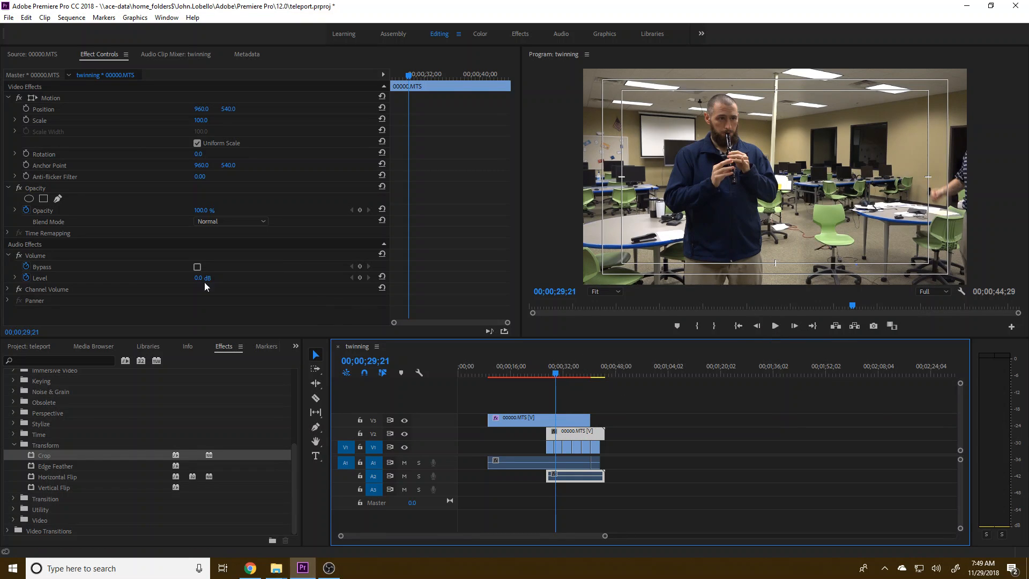
{"action": "left_click_drag", "start_coordinate": [34, 455], "coordinate": [574, 432]}
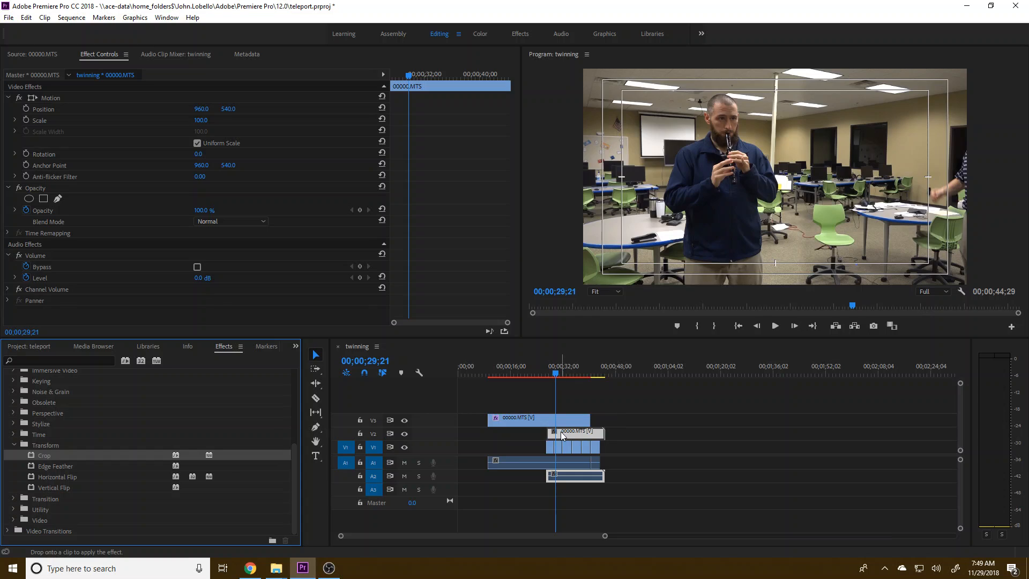
{"action": "mouse_move", "coordinate": [203, 290]}
{"action": "left_mouse_down"}
{"action": "mouse_move", "coordinate": [228, 289]}
{"action": "mouse_move", "coordinate": [214, 289]}
{"action": "left_mouse_up"}
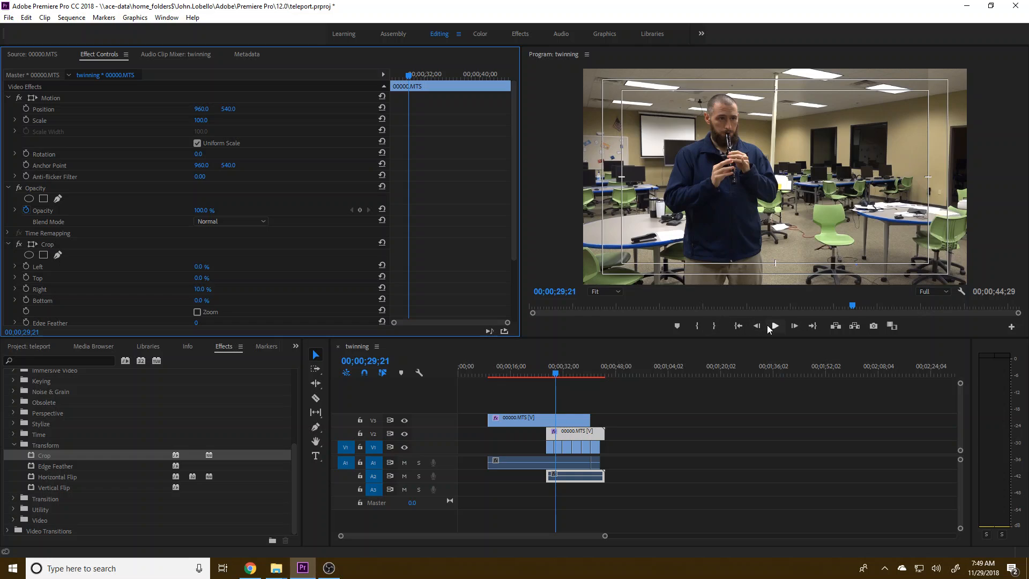
Review the overlapping clips around 00;00;30 and compare the picture with the V2 track hidden and shown.
{"action": "left_click", "coordinate": [773, 325]}
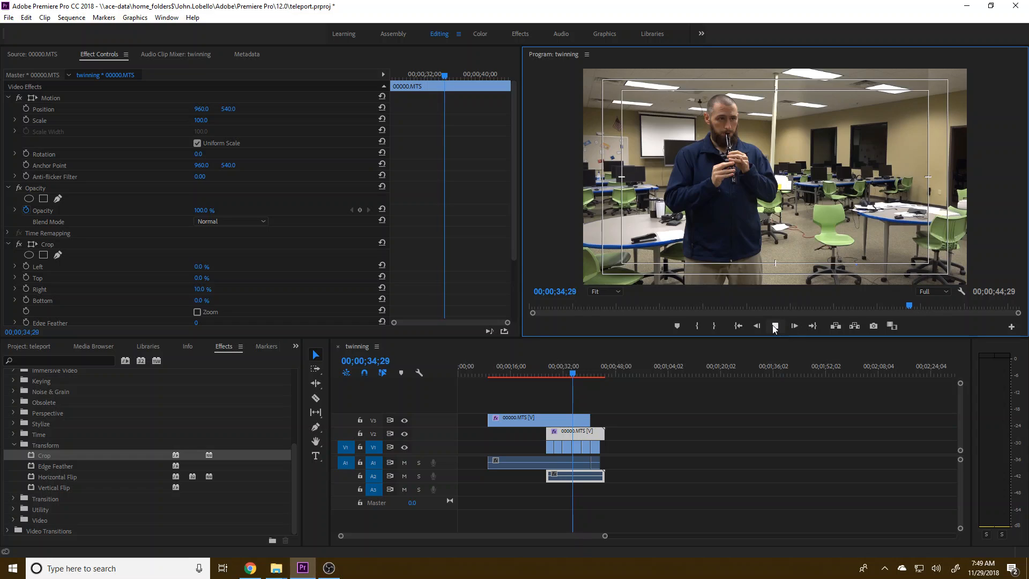
{"action": "left_click", "coordinate": [579, 374]}
{"action": "left_click_drag", "start_coordinate": [579, 375], "coordinate": [561, 375]}
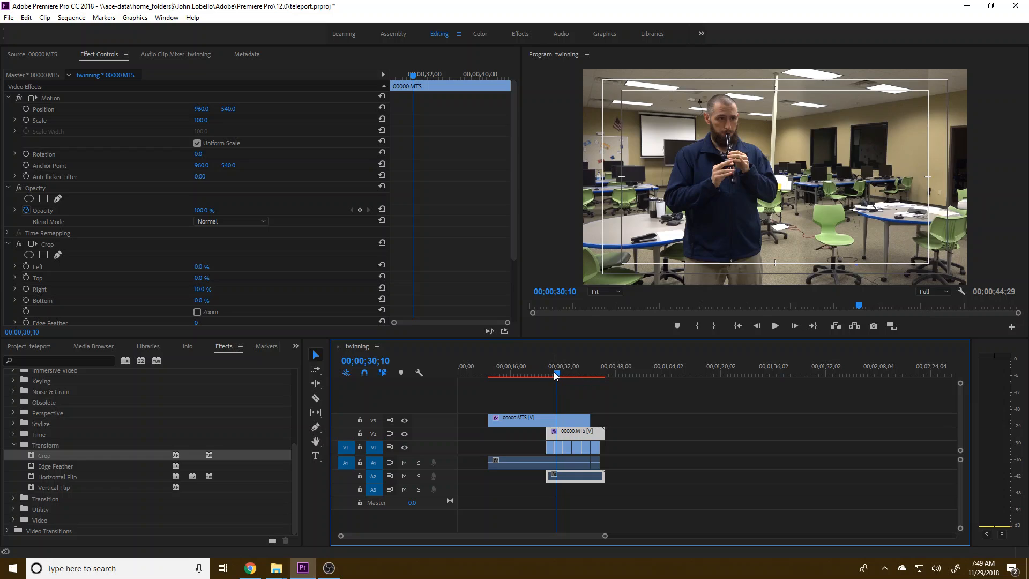
{"action": "left_click_drag", "start_coordinate": [633, 370], "coordinate": [557, 377]}
{"action": "left_click", "coordinate": [560, 431]}
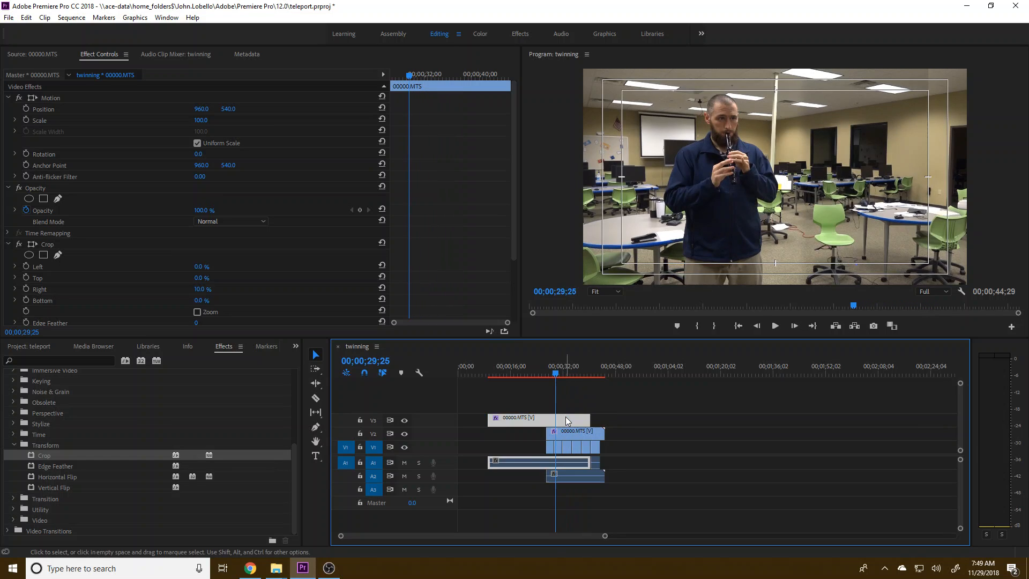
{"action": "left_click", "coordinate": [405, 434]}
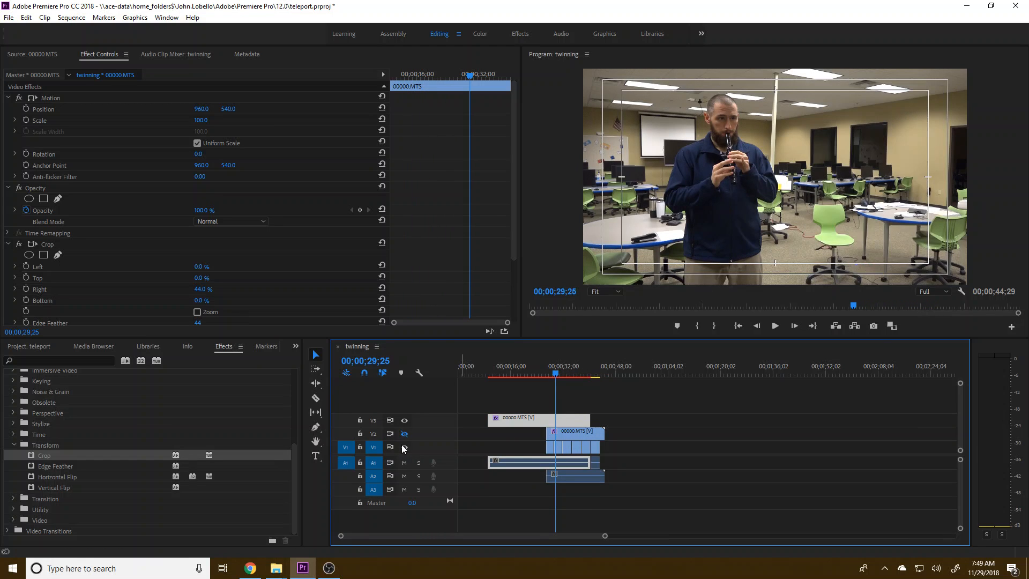
{"action": "left_click", "coordinate": [405, 433]}
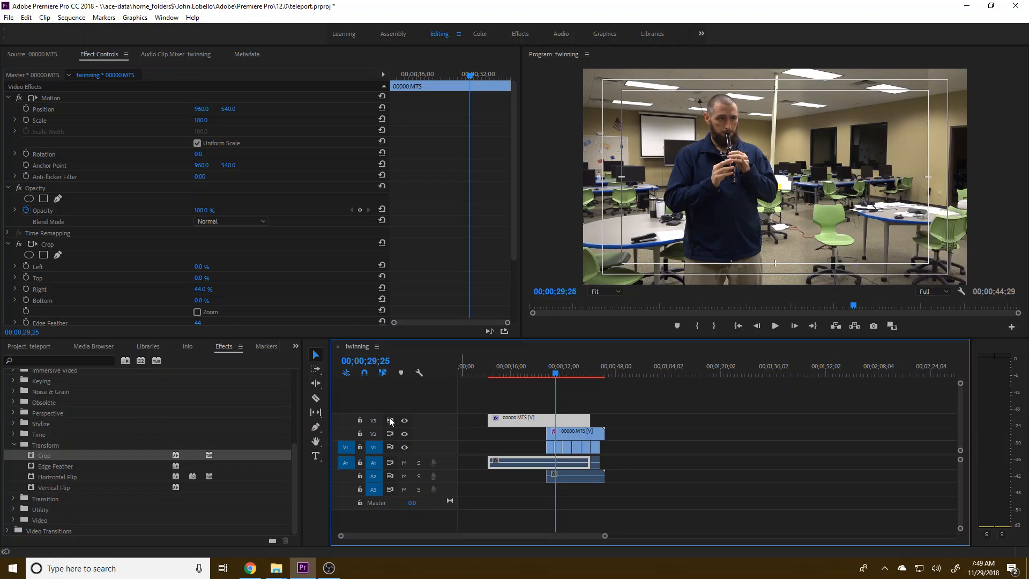
Play the overlap from about 00;00;35 to check how the two figures appear together in the shot.
{"action": "left_click", "coordinate": [562, 430]}
{"action": "left_click_drag", "start_coordinate": [553, 372], "coordinate": [572, 371]}
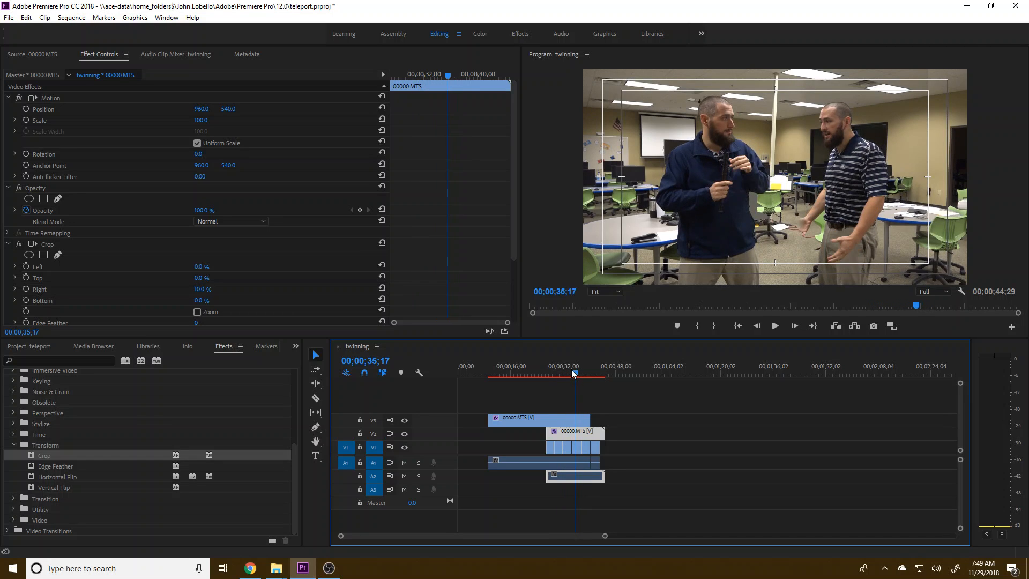
{"action": "left_click", "coordinate": [776, 326]}
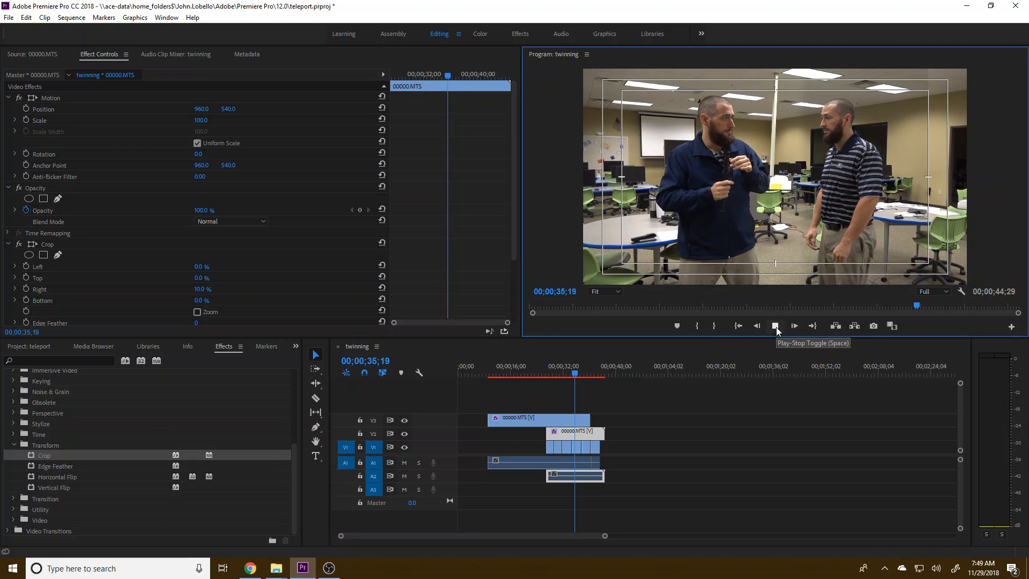
{"action": "left_click", "coordinate": [776, 326]}
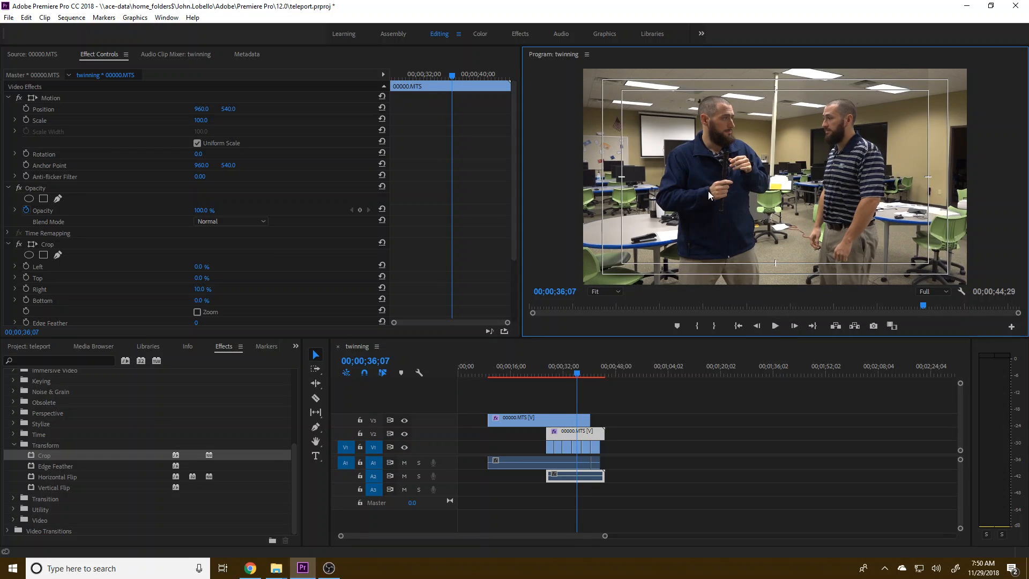
{"action": "left_click", "coordinate": [776, 326]}
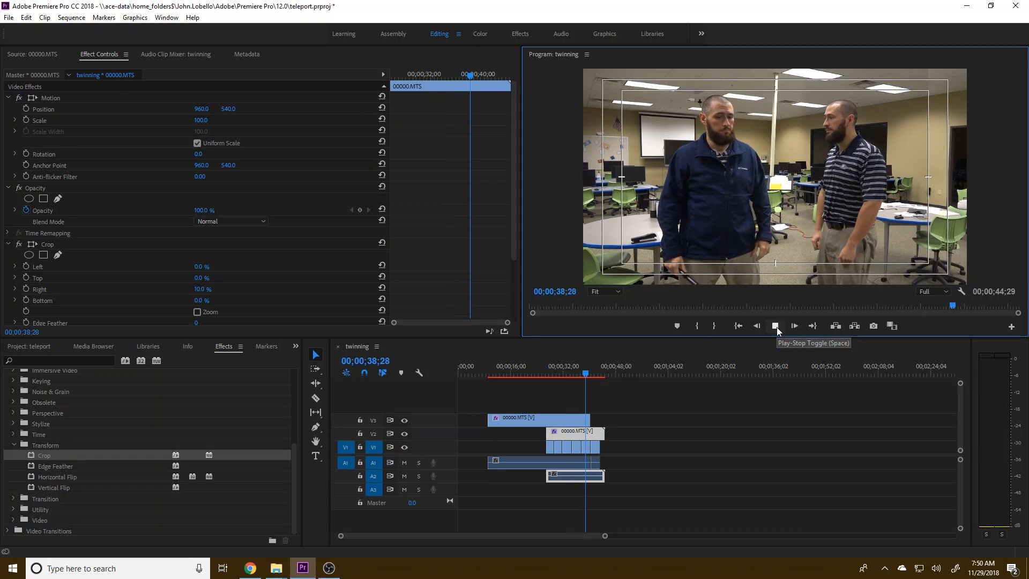
{"action": "left_click", "coordinate": [776, 326]}
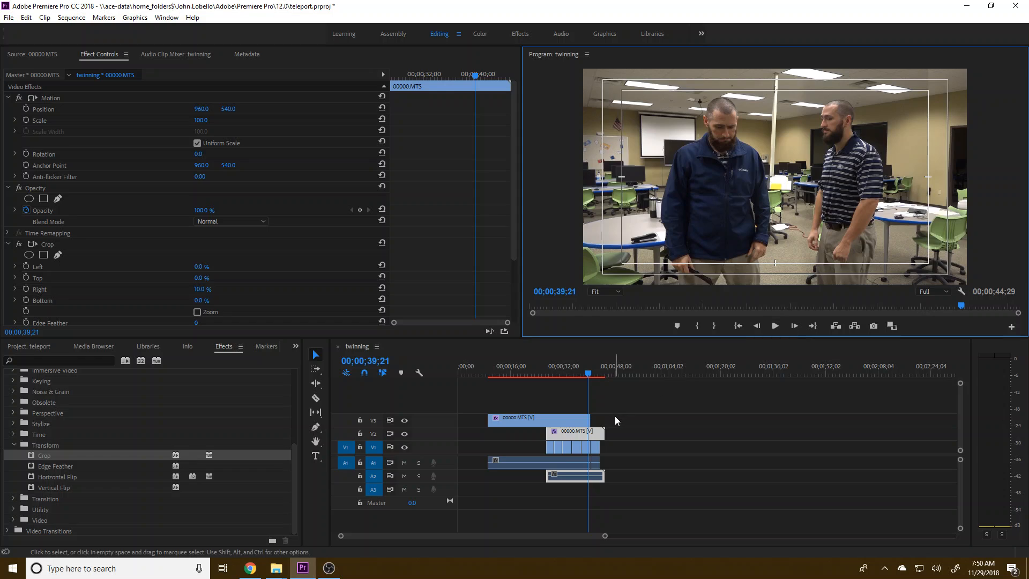
Trim the V2 segment's end to match the V3 clip and delete the leftover empty-room piece beyond it on V1.
{"action": "left_click_drag", "start_coordinate": [601, 431], "coordinate": [589, 431]}
{"action": "left_click", "coordinate": [596, 446]}
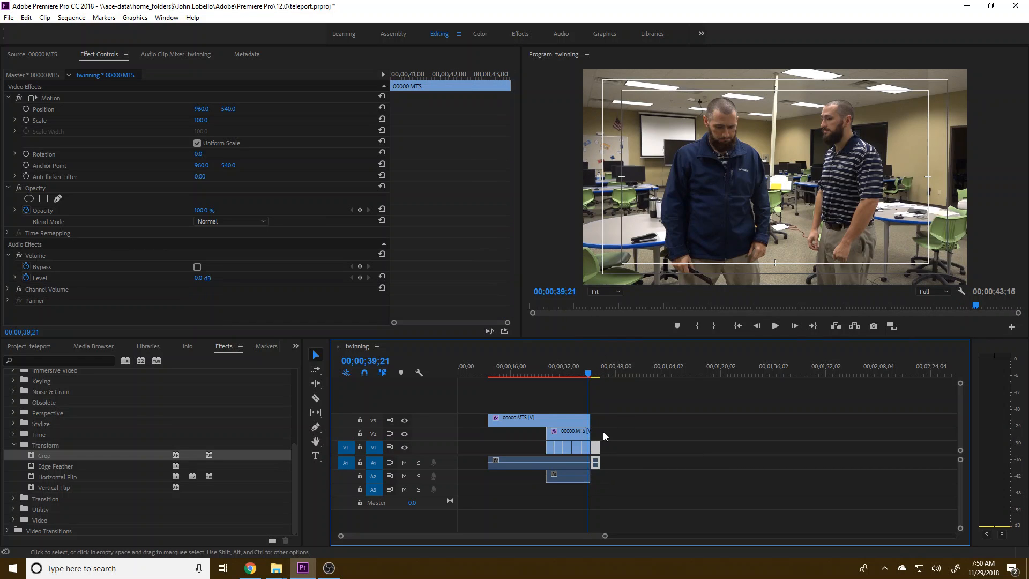
{"action": "key", "text": "Delete"}
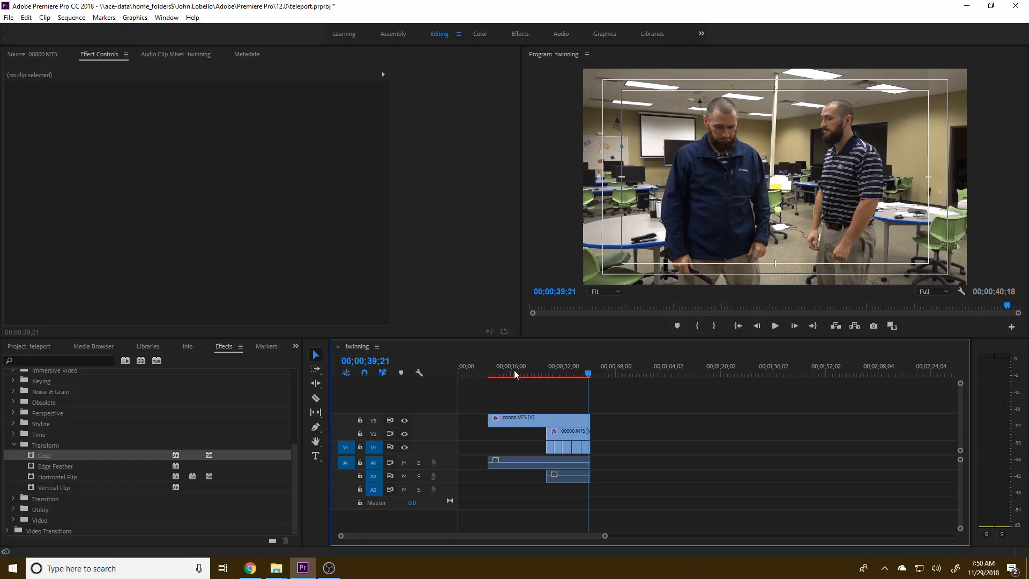
Lay copies of the empty-room piece along V1 beneath the uncovered first part of the V3 clip.
{"action": "left_click_drag", "start_coordinate": [490, 366], "coordinate": [500, 368]}
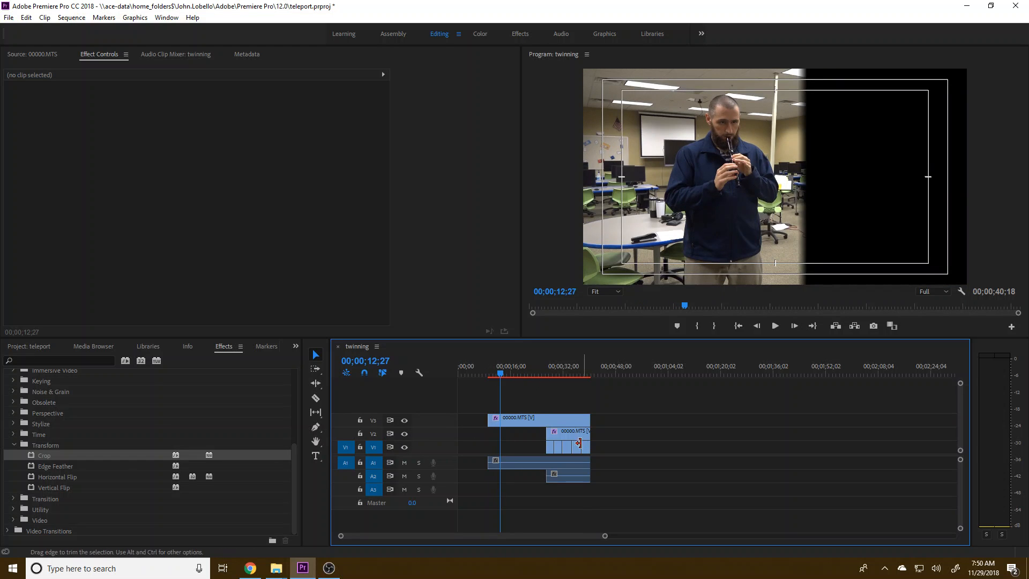
{"action": "left_click", "coordinate": [551, 448]}
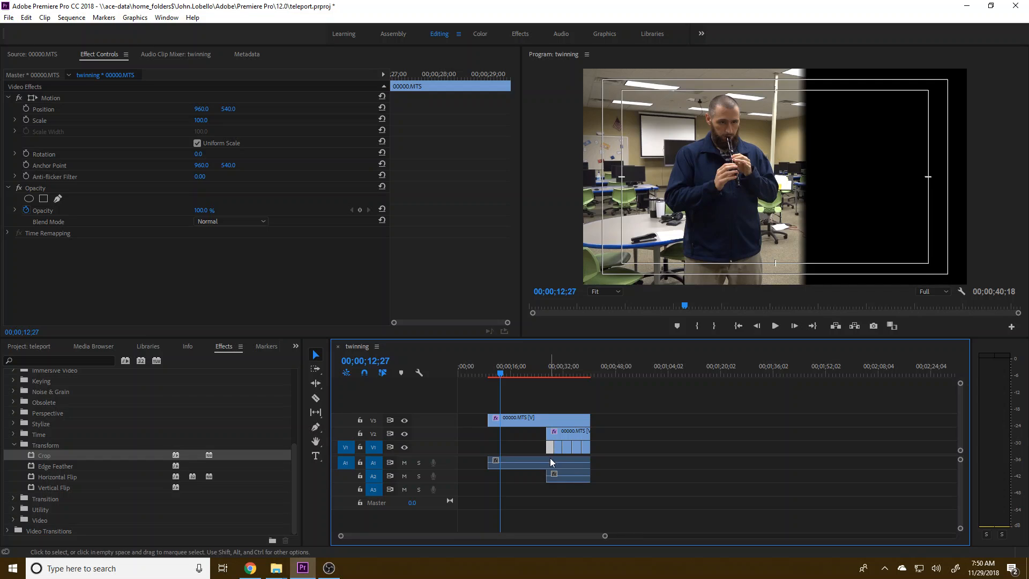
{"action": "mouse_move", "coordinate": [550, 447]}
{"action": "left_mouse_down"}
{"action": "mouse_move", "coordinate": [493, 449]}
{"action": "mouse_move", "coordinate": [538, 450]}
{"action": "left_mouse_up"}
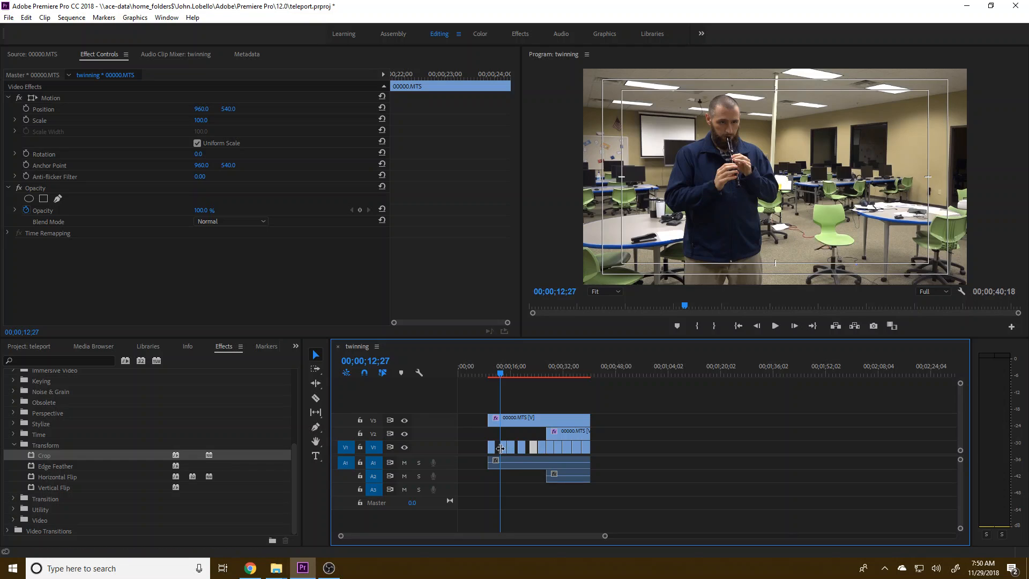
Ripple delete the gaps between the copied empty-room pieces on V1.
{"action": "right_click", "coordinate": [499, 449]}
{"action": "left_click", "coordinate": [505, 453]}
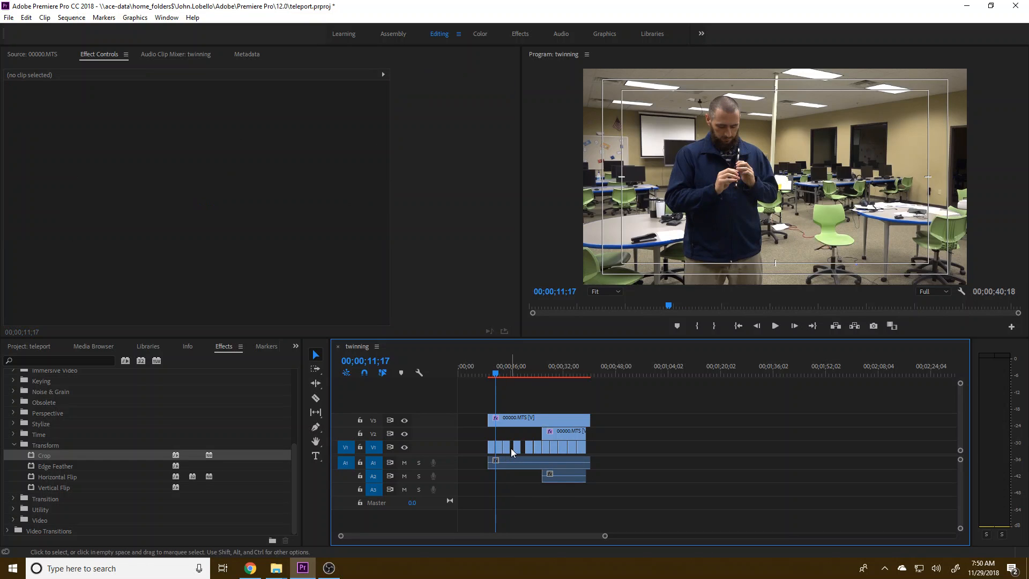
{"action": "right_click", "coordinate": [511, 449]}
{"action": "left_click", "coordinate": [520, 457]}
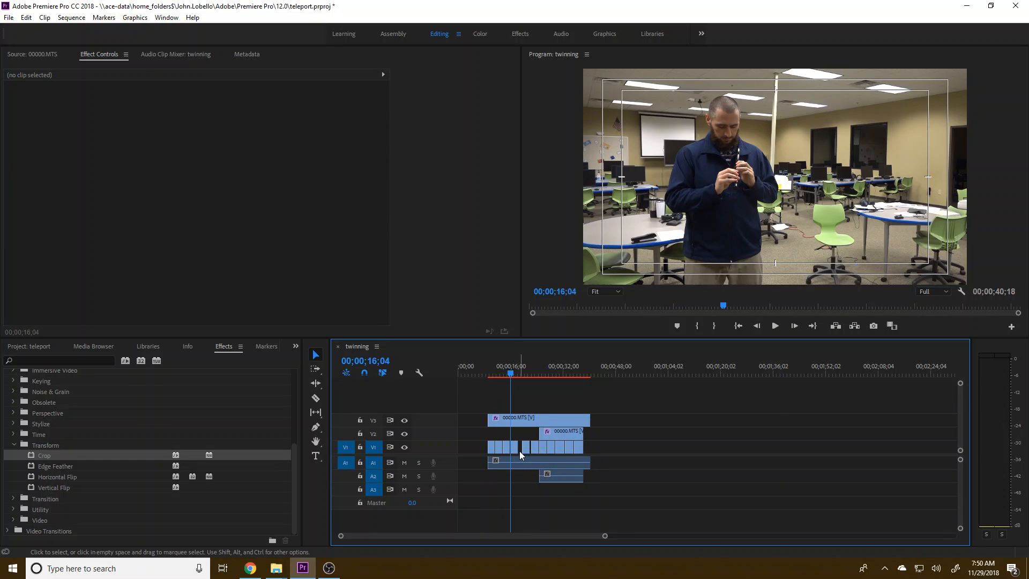
{"action": "right_click", "coordinate": [519, 449]}
{"action": "left_click", "coordinate": [529, 458]}
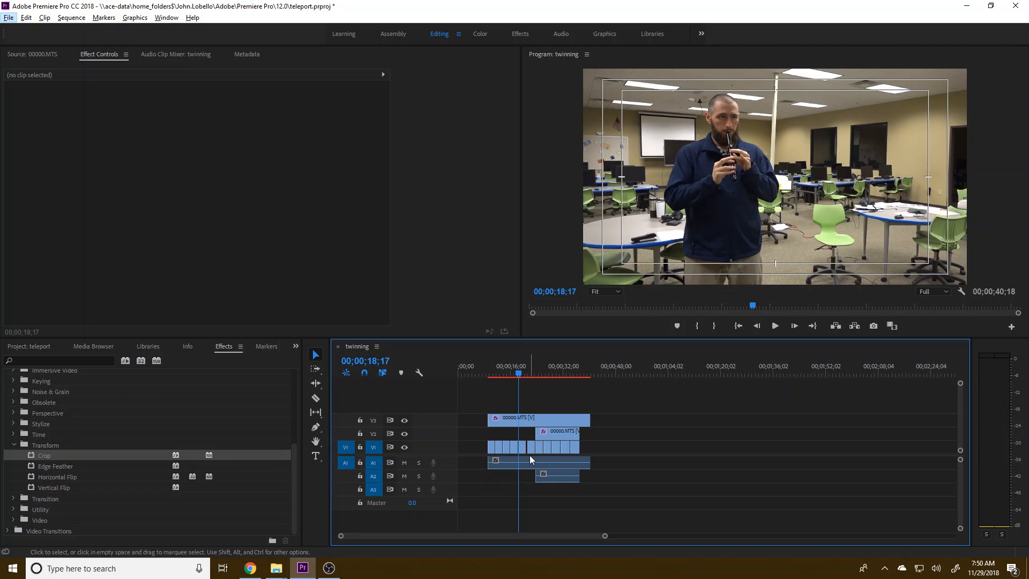
{"action": "scroll", "coordinate": [529, 456], "scroll_direction": "up", "scroll_amount": 2}
{"action": "scroll", "coordinate": [526, 447], "scroll_direction": "up", "scroll_amount": 2}
{"action": "right_click", "coordinate": [526, 449]}
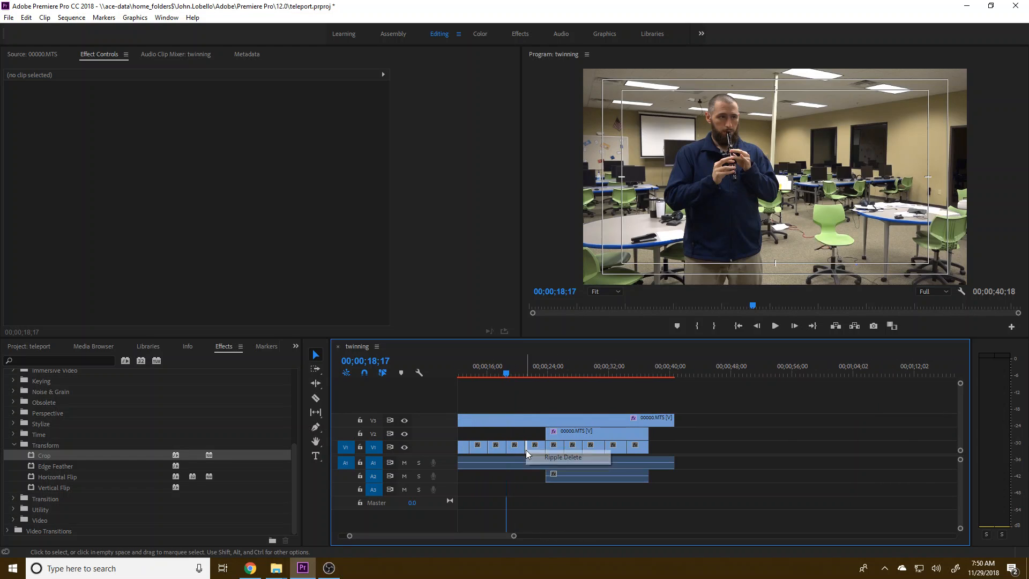
{"action": "left_click", "coordinate": [533, 454]}
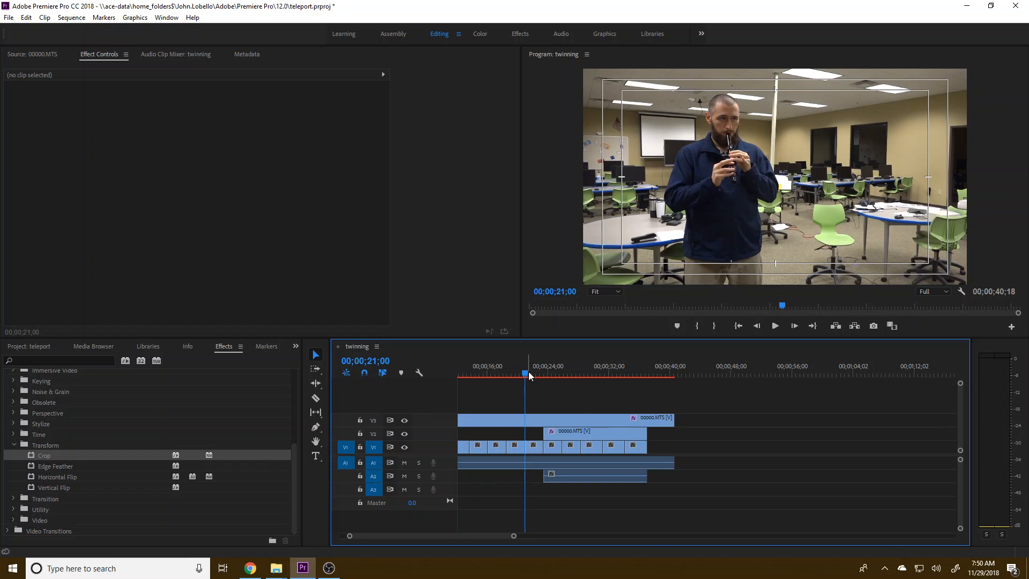
Play and scrub the sequence from about 00;00;21 to 00;00;35 to check the picture across the joined pieces and the overlap.
{"action": "left_click", "coordinate": [782, 327]}
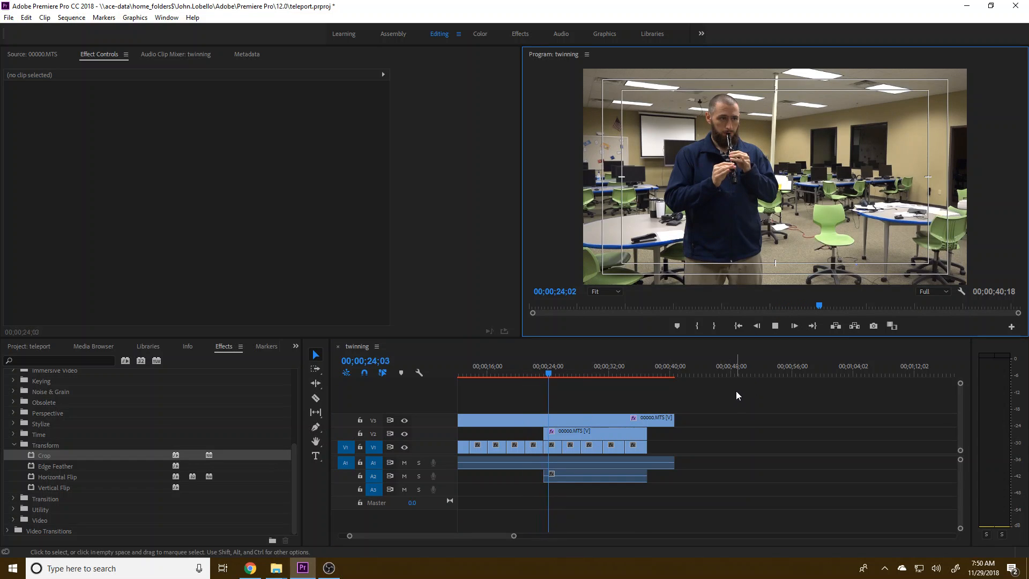
{"action": "left_click", "coordinate": [775, 324]}
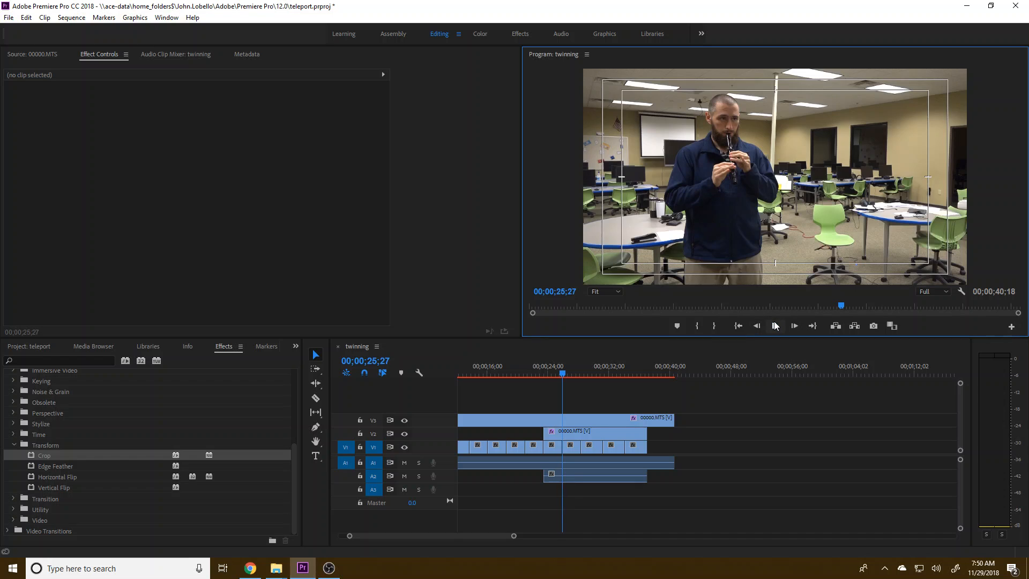
{"action": "left_click", "coordinate": [569, 374]}
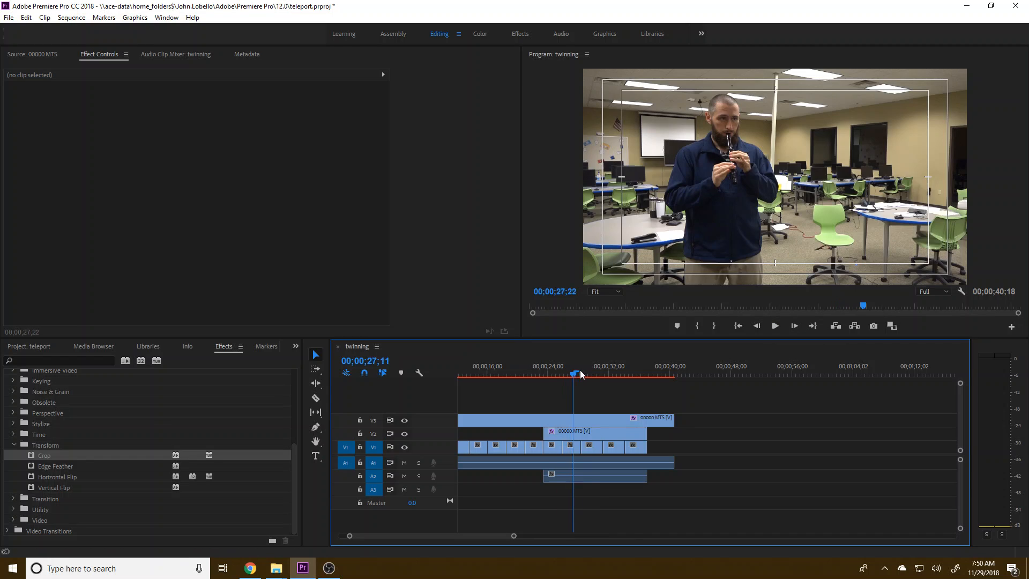
{"action": "left_click_drag", "start_coordinate": [583, 371], "coordinate": [633, 375]}
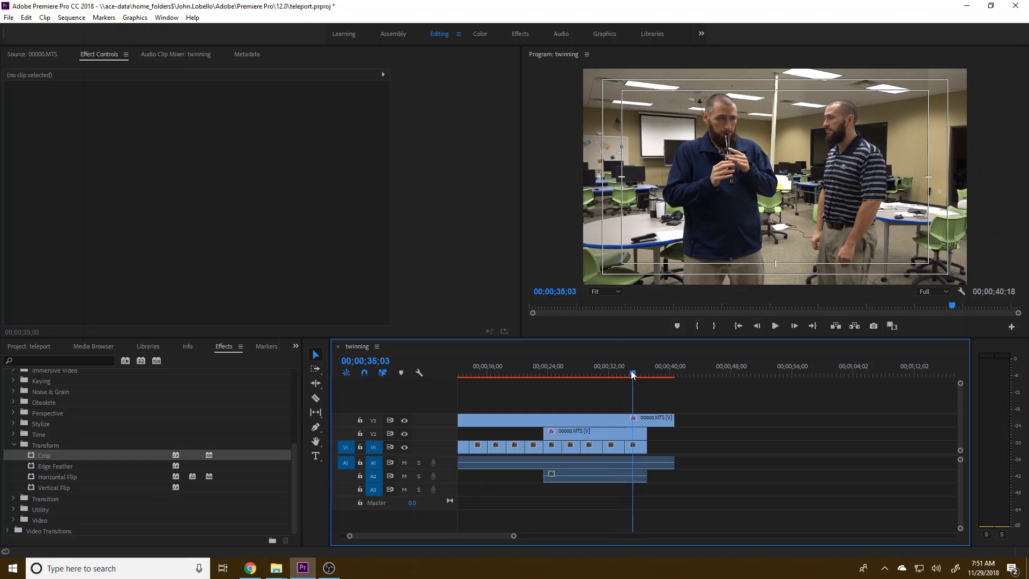
Move the V2 segment later in the sequence so its end lines up with the end of the V3 clip.
{"action": "left_click", "coordinate": [604, 430]}
{"action": "left_click_drag", "start_coordinate": [603, 429], "coordinate": [630, 430]}
{"action": "left_click_drag", "start_coordinate": [634, 375], "coordinate": [662, 375]}
Cover the remaining V1 stretch with copies of the last empty-room piece up to the V3 clip's end and check the result.
{"action": "left_click", "coordinate": [636, 449]}
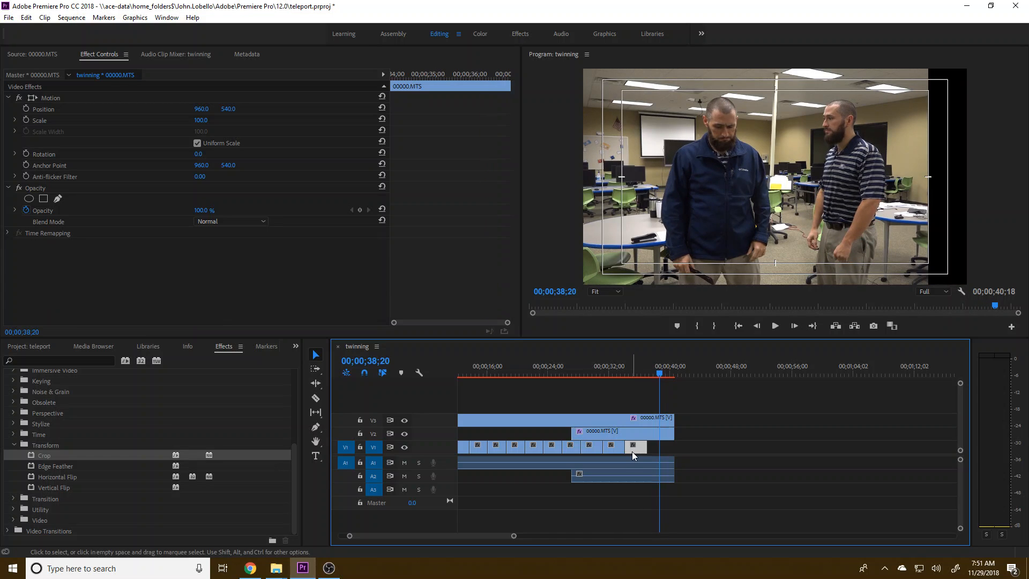
{"action": "left_click_drag", "start_coordinate": [646, 448], "coordinate": [661, 450]}
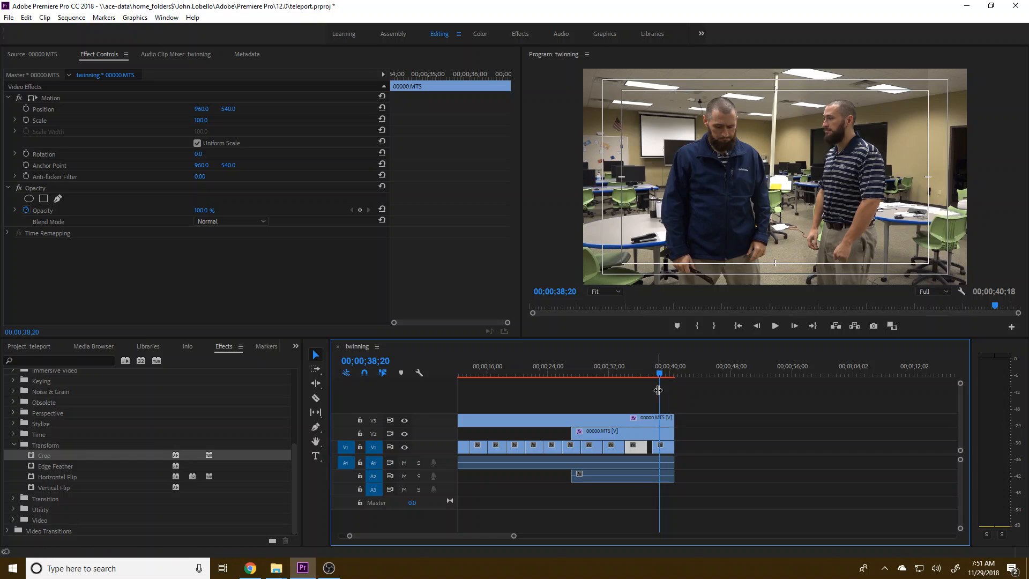
{"action": "key", "text": "space"}
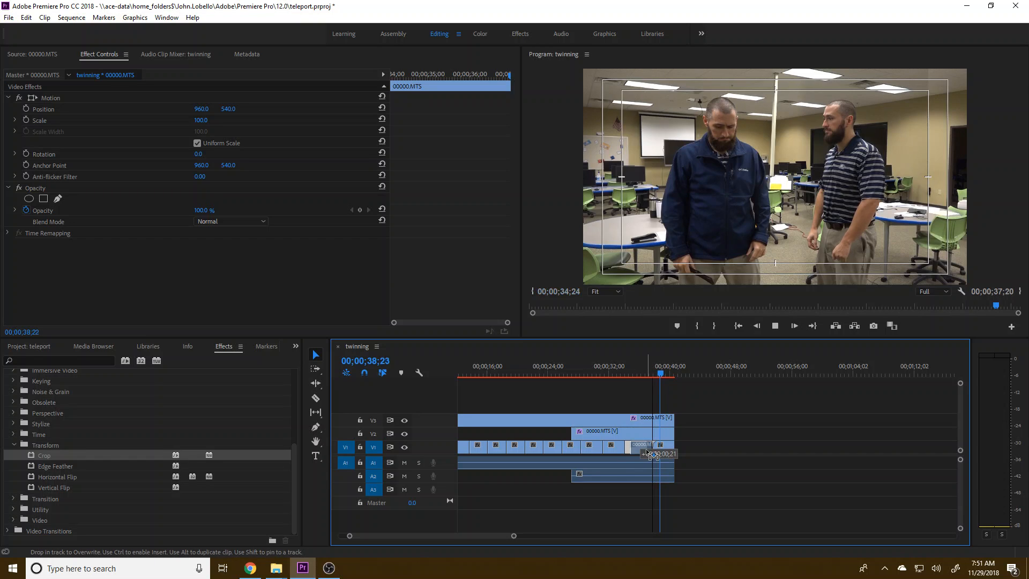
{"action": "left_click_drag", "start_coordinate": [637, 448], "coordinate": [642, 450]}
{"action": "mouse_move", "coordinate": [645, 376]}
{"action": "left_mouse_down"}
{"action": "mouse_move", "coordinate": [632, 368]}
{"action": "mouse_move", "coordinate": [655, 374]}
{"action": "left_mouse_up"}
{"action": "left_click_drag", "start_coordinate": [482, 372], "coordinate": [481, 382]}
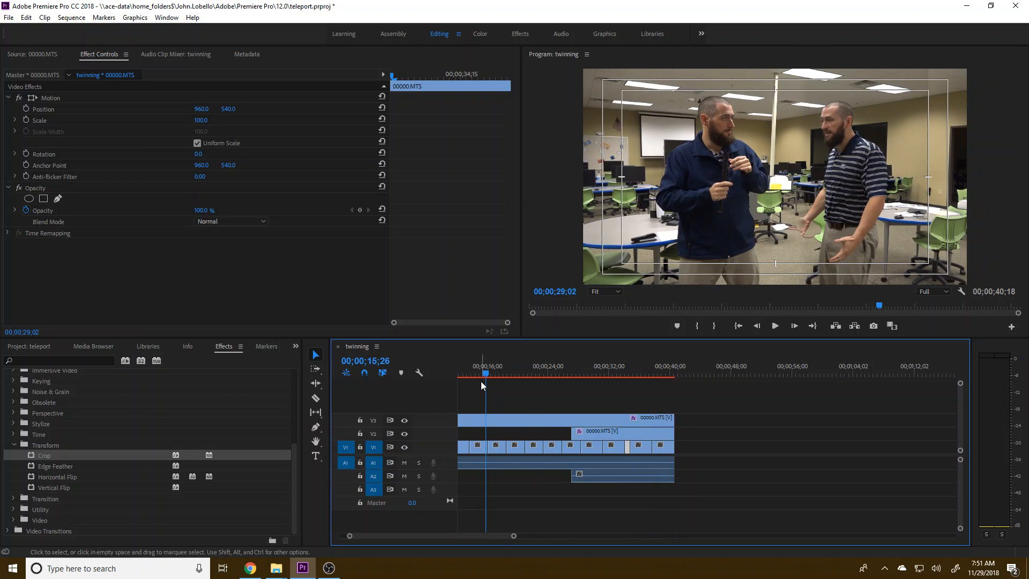
Close the twinning sequence and create a new sequence from DSC_8666.MOV.
{"action": "left_click", "coordinate": [337, 347]}
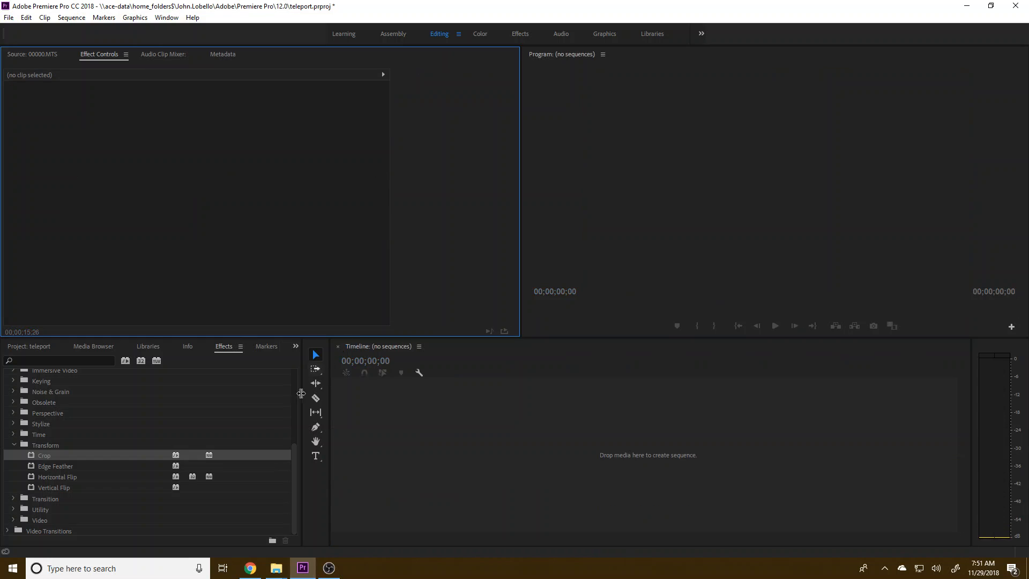
{"action": "scroll", "coordinate": [113, 439], "scroll_direction": "up", "scroll_amount": 5}
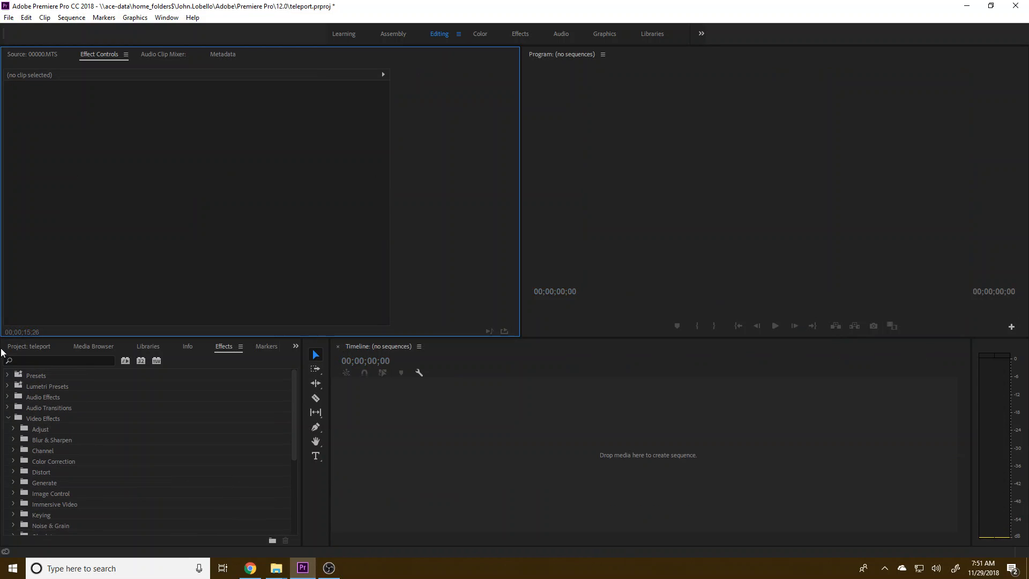
{"action": "left_click", "coordinate": [47, 350]}
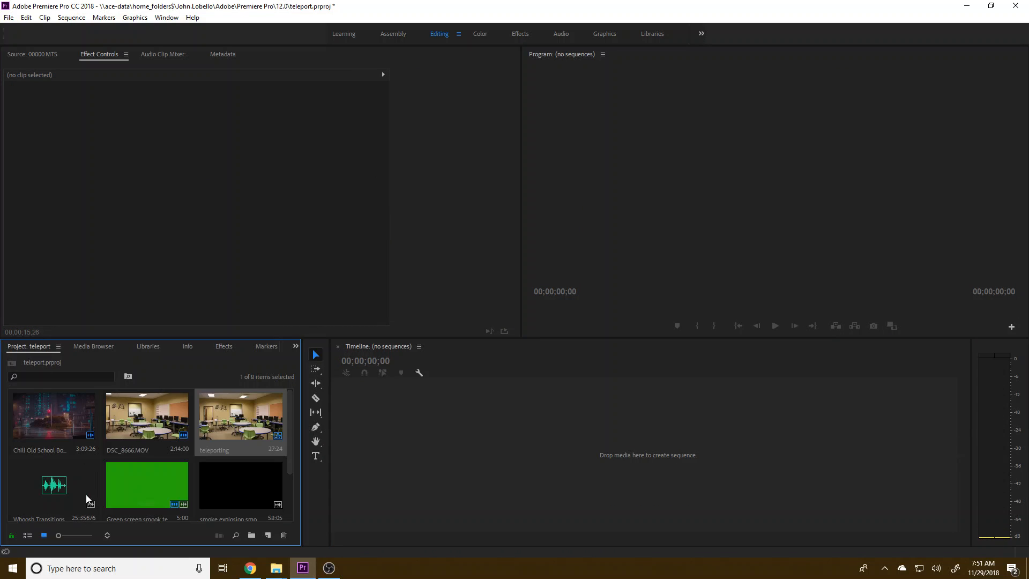
{"action": "left_click", "coordinate": [138, 430]}
{"action": "left_click_drag", "start_coordinate": [148, 422], "coordinate": [360, 453]}
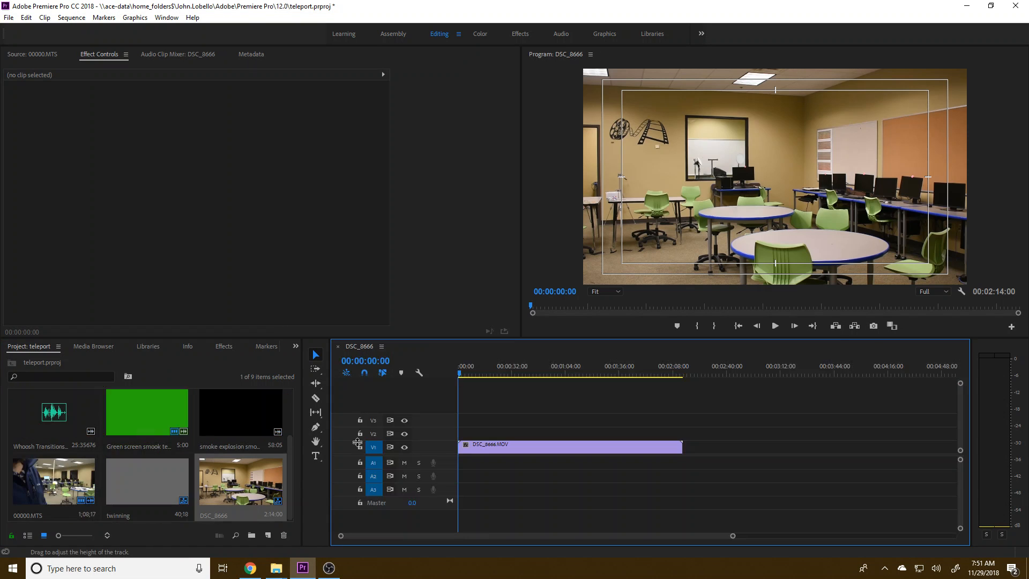
Scrub through the DSC_8666 footage up to about 00:01:02 to examine the empty room and the person's position on the table.
{"action": "left_click", "coordinate": [463, 375]}
{"action": "left_click_drag", "start_coordinate": [463, 375], "coordinate": [494, 378]}
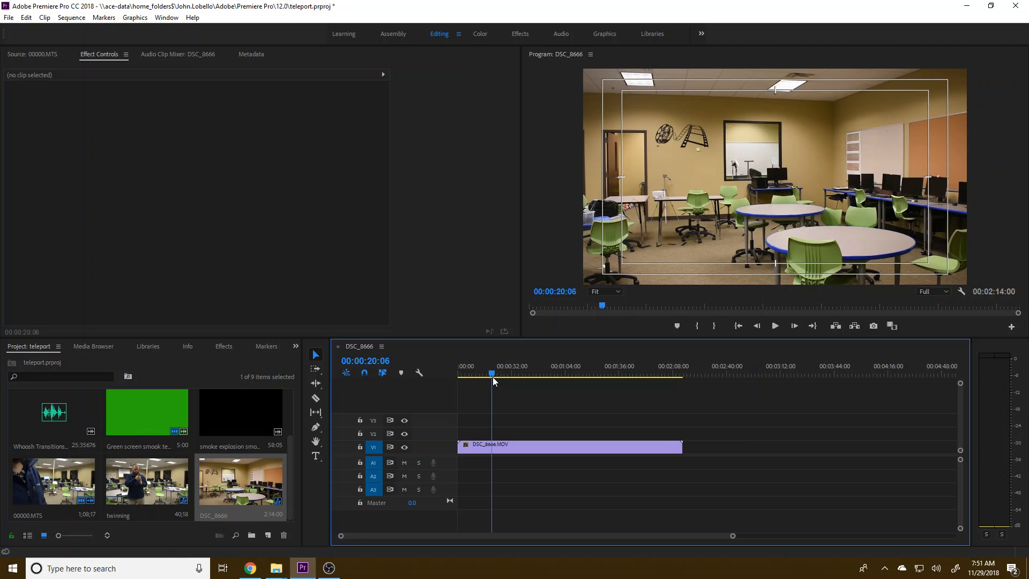
{"action": "left_click", "coordinate": [503, 376]}
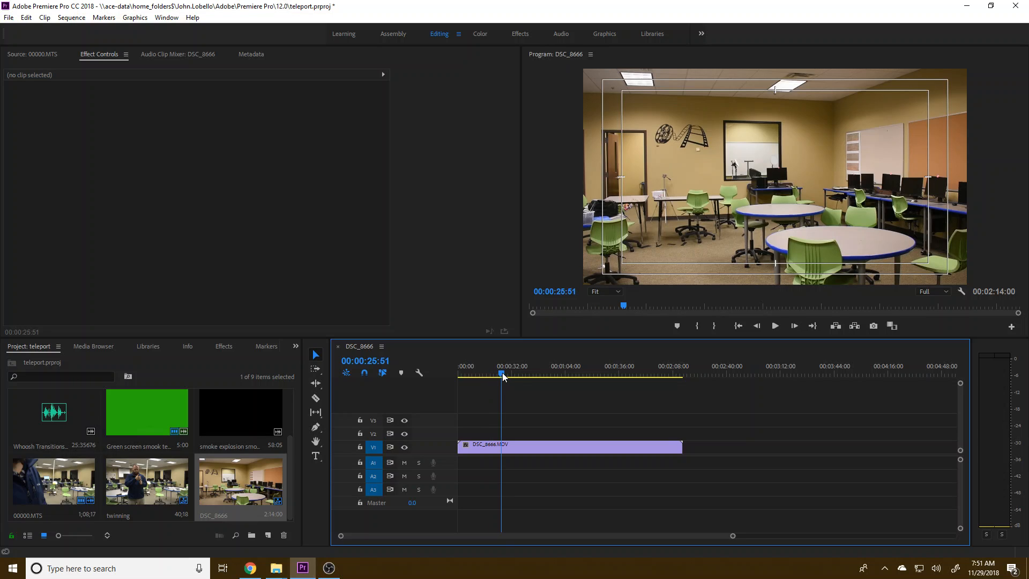
{"action": "left_click_drag", "start_coordinate": [503, 376], "coordinate": [531, 375]}
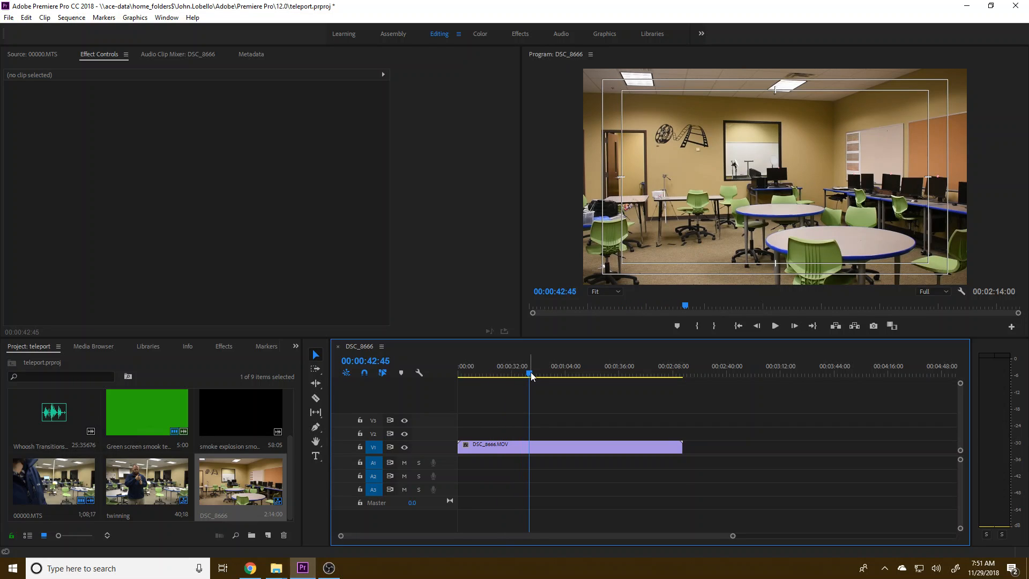
{"action": "left_click", "coordinate": [514, 377]}
{"action": "left_click", "coordinate": [500, 375]}
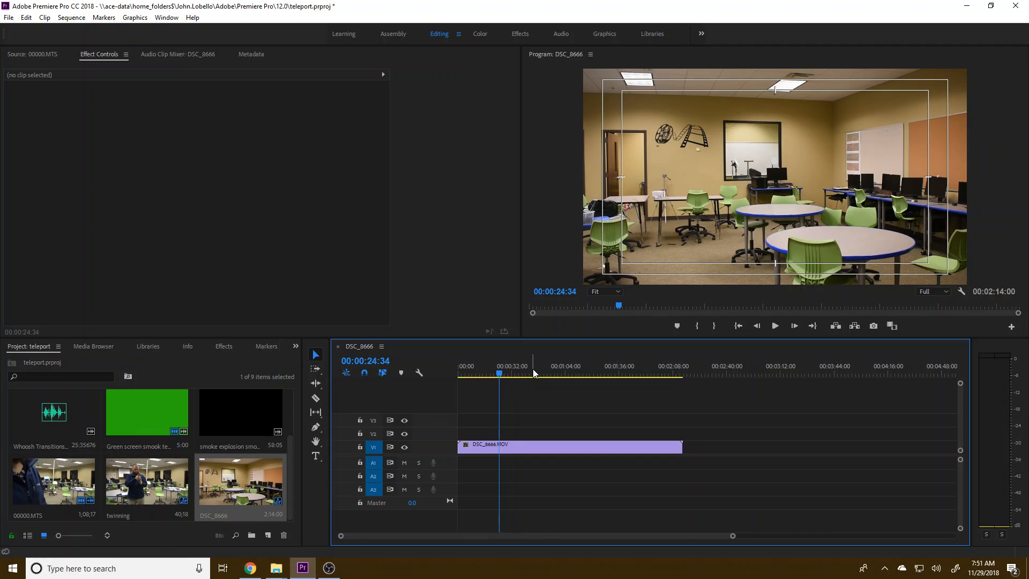
{"action": "left_click", "coordinate": [532, 375]}
{"action": "left_click", "coordinate": [564, 374]}
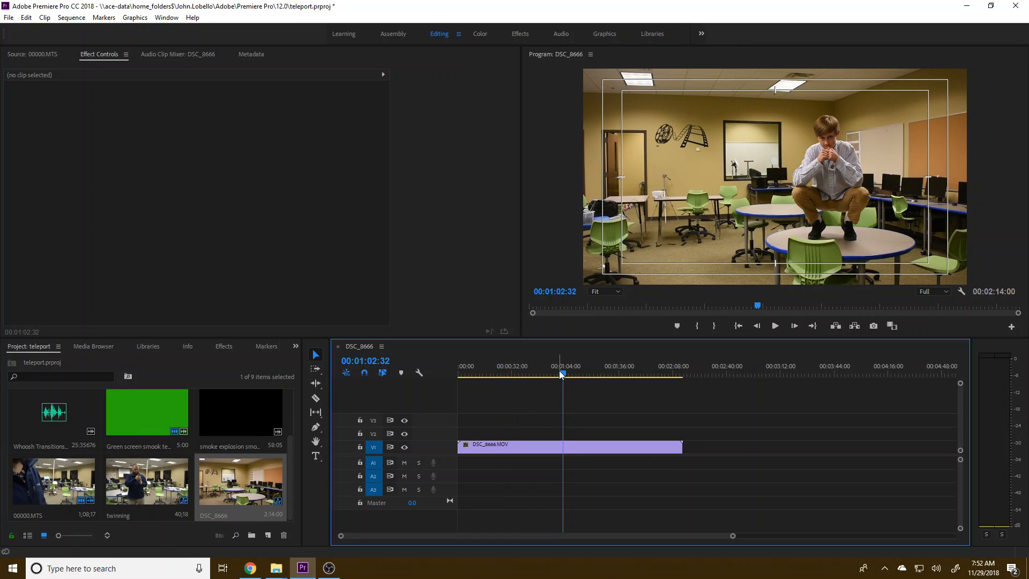
Play to the person's jump on the front table and split the DSC_8666 clip at 00:01:08:33.
{"action": "mouse_move", "coordinate": [563, 375]}
{"action": "left_mouse_down"}
{"action": "mouse_move", "coordinate": [582, 374]}
{"action": "mouse_move", "coordinate": [564, 375]}
{"action": "left_mouse_up"}
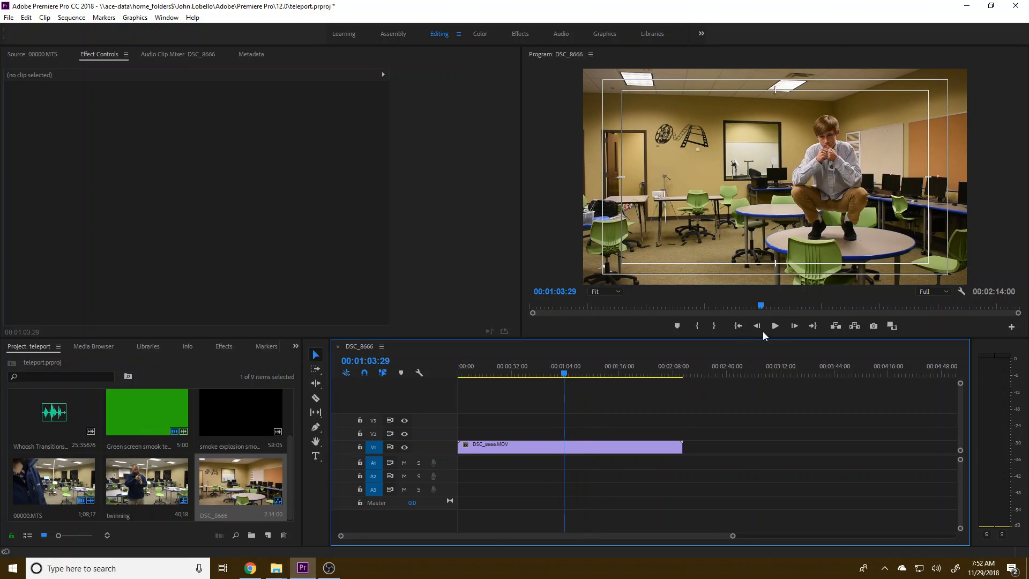
{"action": "left_click", "coordinate": [775, 325]}
{"action": "left_click", "coordinate": [775, 326]}
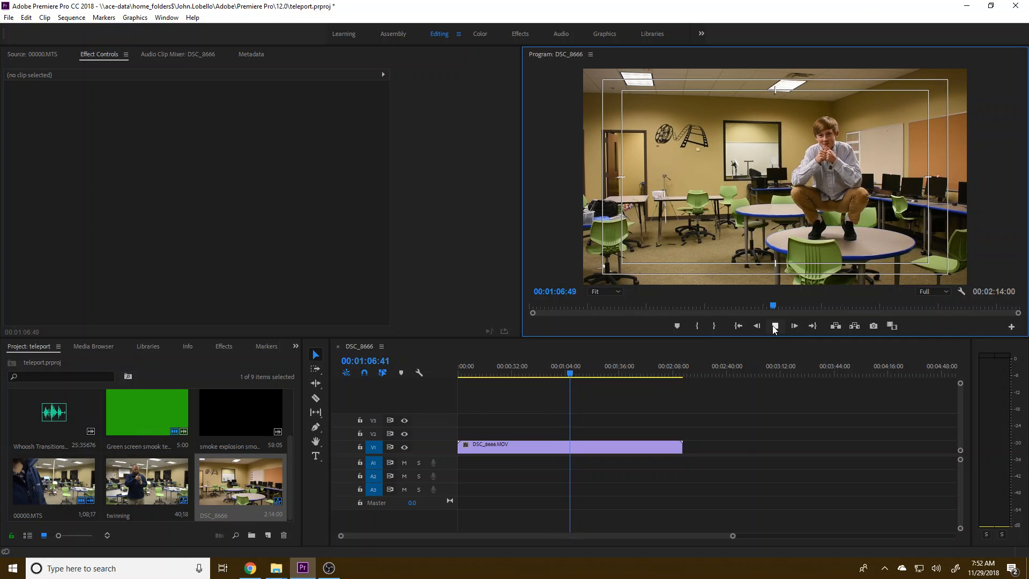
{"action": "left_click", "coordinate": [775, 327]}
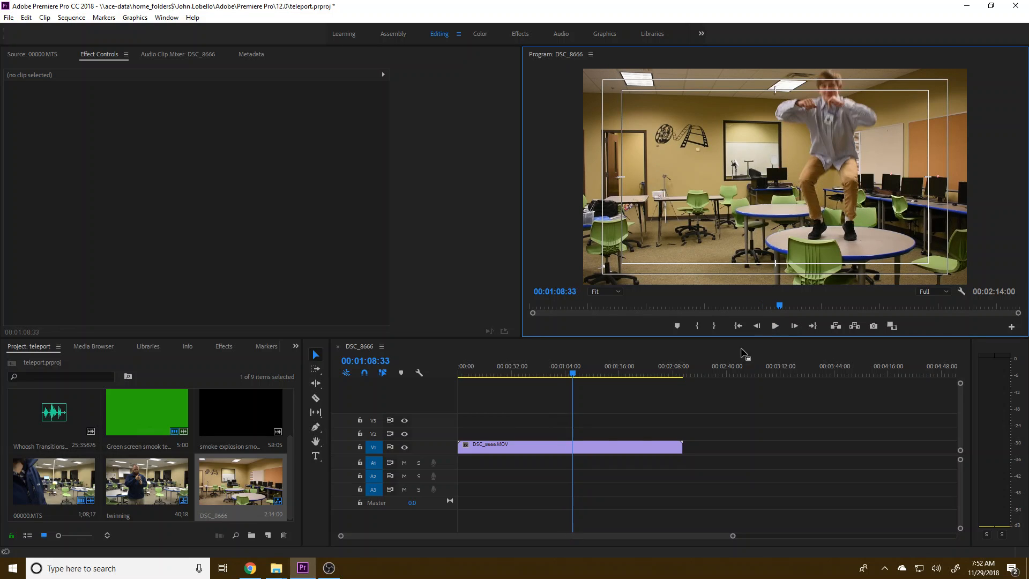
{"action": "left_click", "coordinate": [316, 398]}
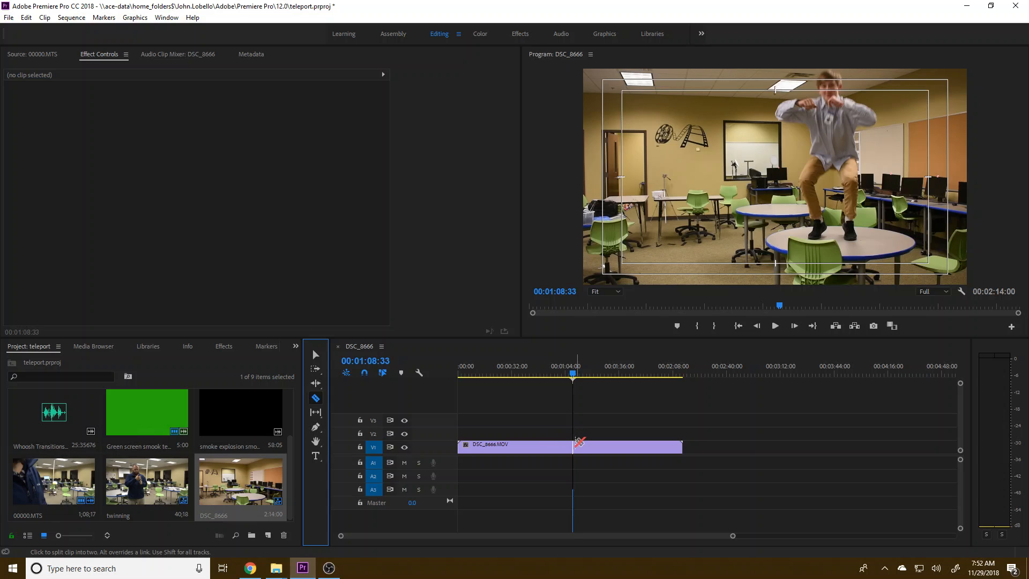
{"action": "left_click", "coordinate": [577, 444]}
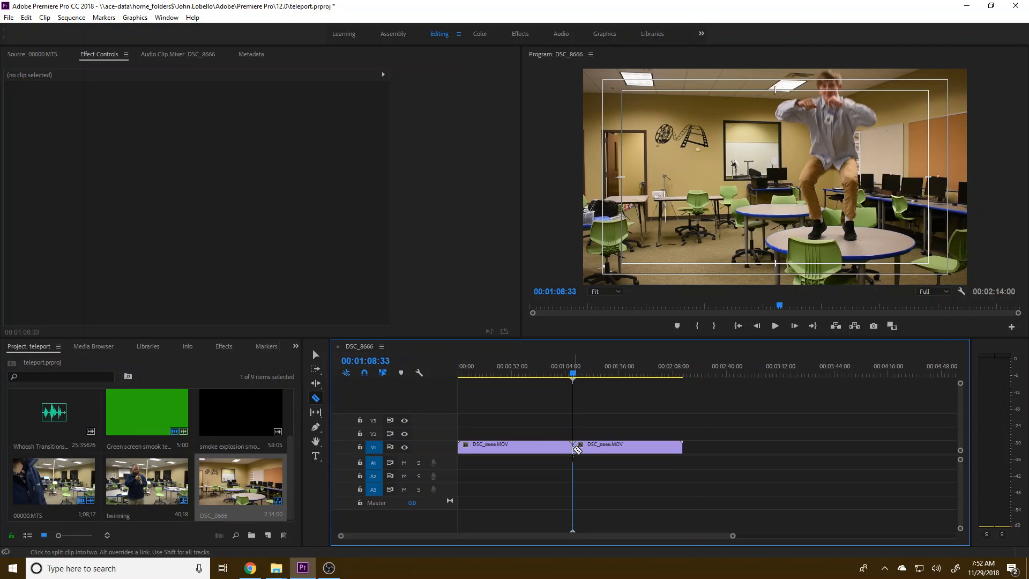
Play on to the person's jump on the back table and split the DSC_8666 clip at 00:01:25:13.
{"action": "left_click", "coordinate": [776, 326]}
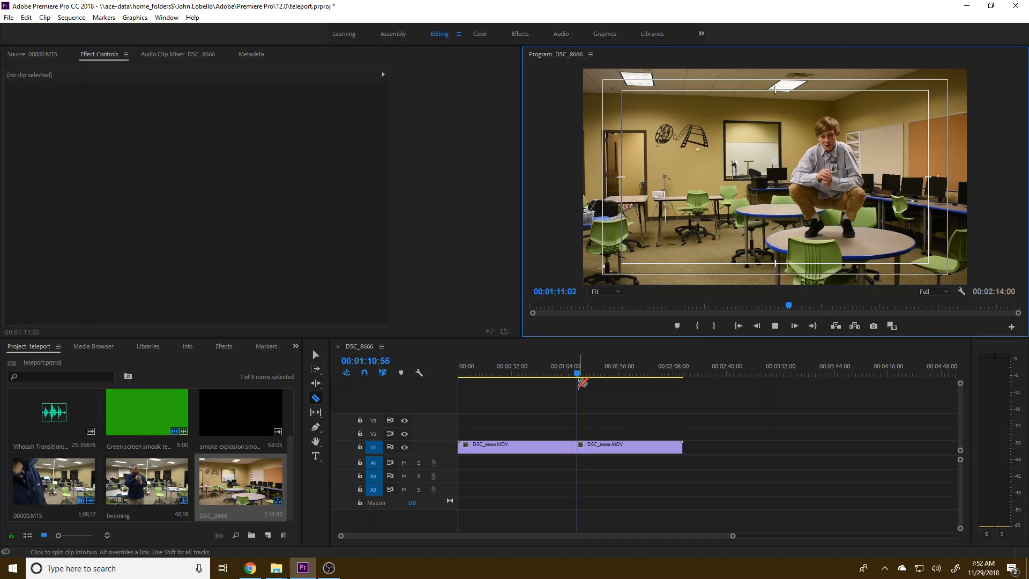
{"action": "left_click", "coordinate": [777, 327]}
{"action": "left_click_drag", "start_coordinate": [580, 371], "coordinate": [598, 371]}
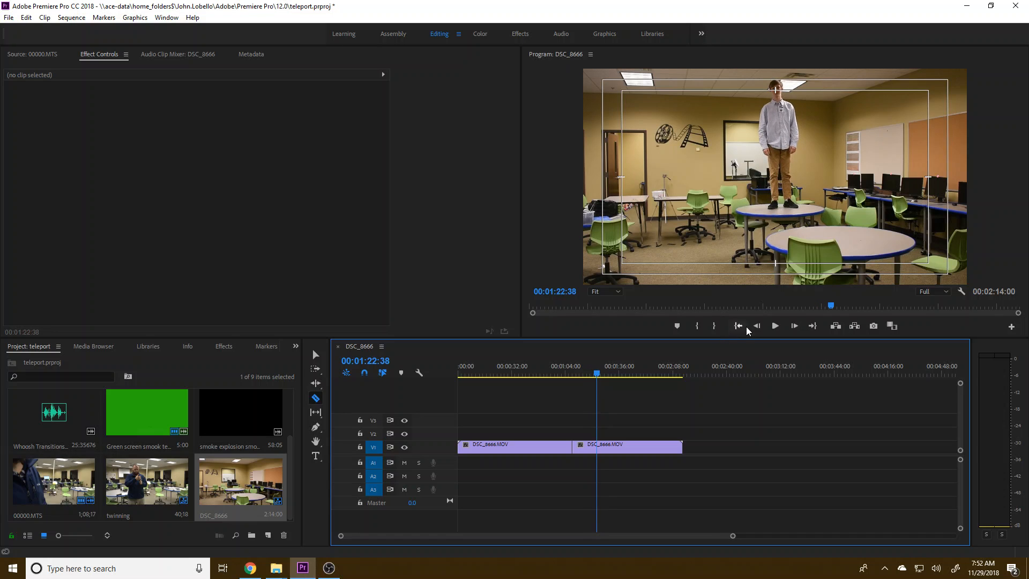
{"action": "left_click", "coordinate": [775, 326]}
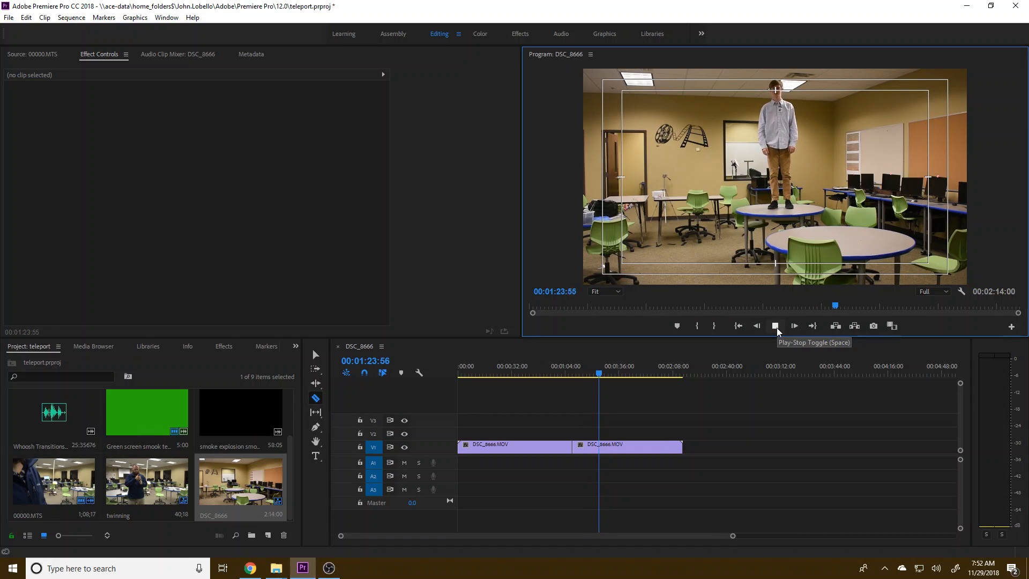
{"action": "left_click", "coordinate": [776, 327]}
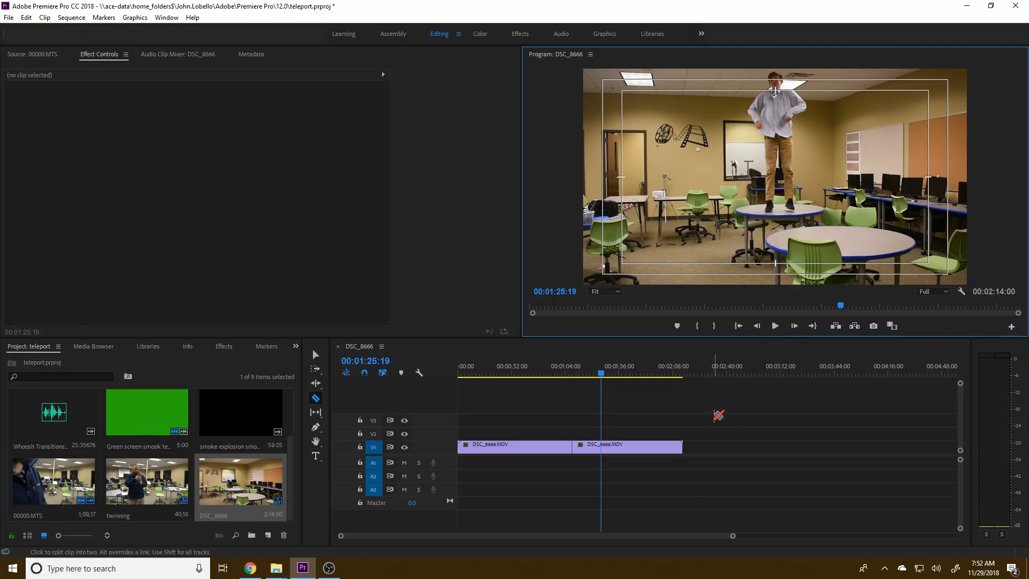
{"action": "key", "text": "Left"}
{"action": "key", "text": "Left"}
{"action": "key", "text": "Left"}
{"action": "key", "text": "Left"}
{"action": "key", "text": "Left"}
{"action": "key", "text": "Left"}
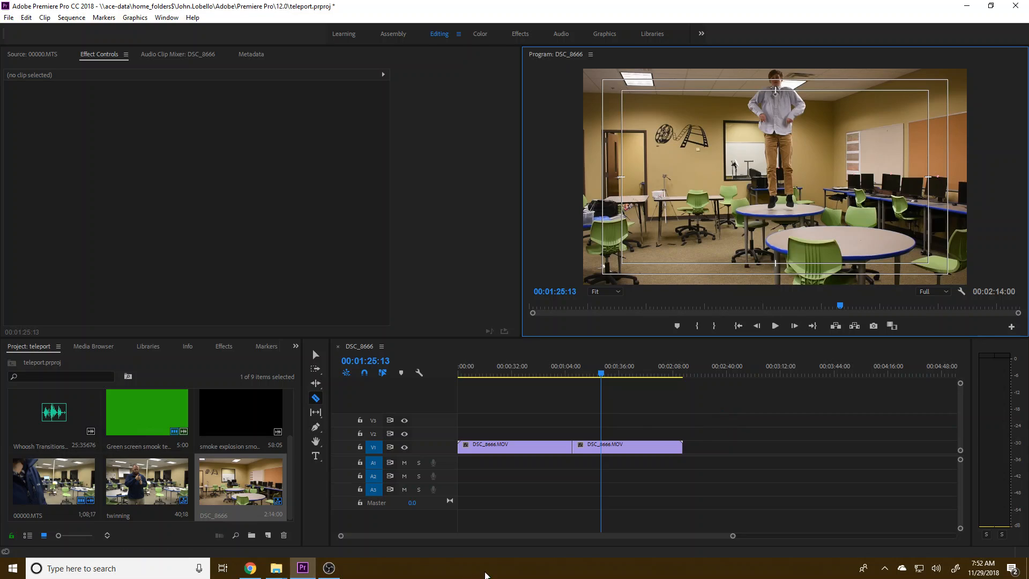
{"action": "left_click", "coordinate": [601, 448]}
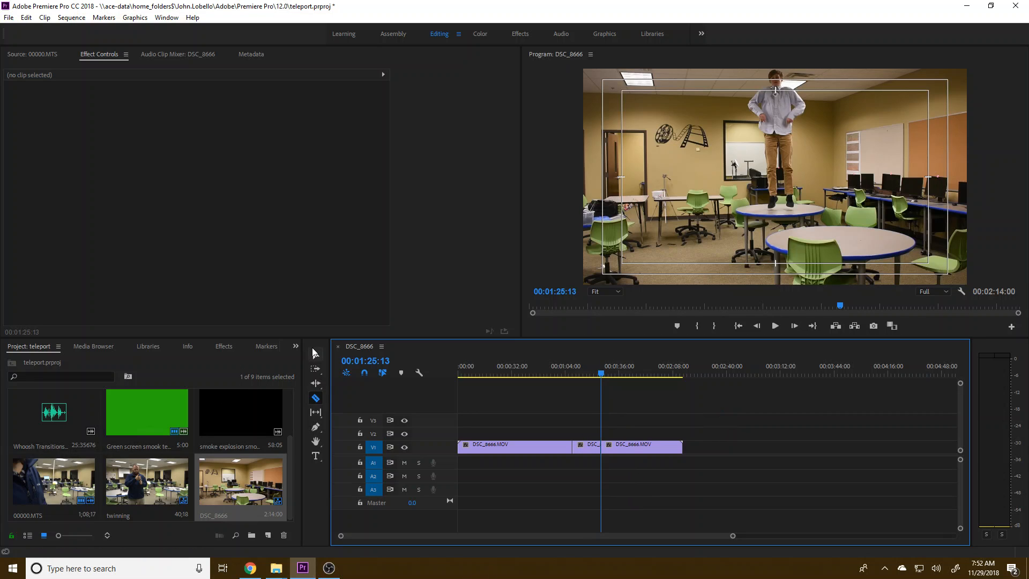
Delete the DSC_8666 piece between the cuts at the two jumps.
{"action": "key", "text": "v"}
{"action": "left_click", "coordinate": [590, 448]}
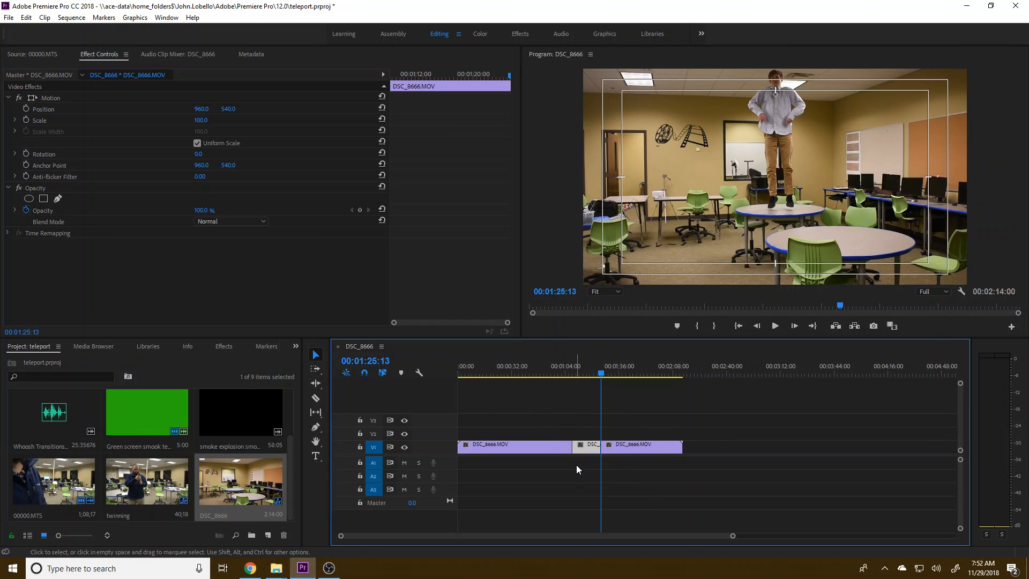
{"action": "key", "text": "Delete"}
Cut out an empty-room piece of DSC_8666 with splits at 00:00:16:35 and 00:00:27:07.
{"action": "left_click_drag", "start_coordinate": [504, 370], "coordinate": [486, 370]}
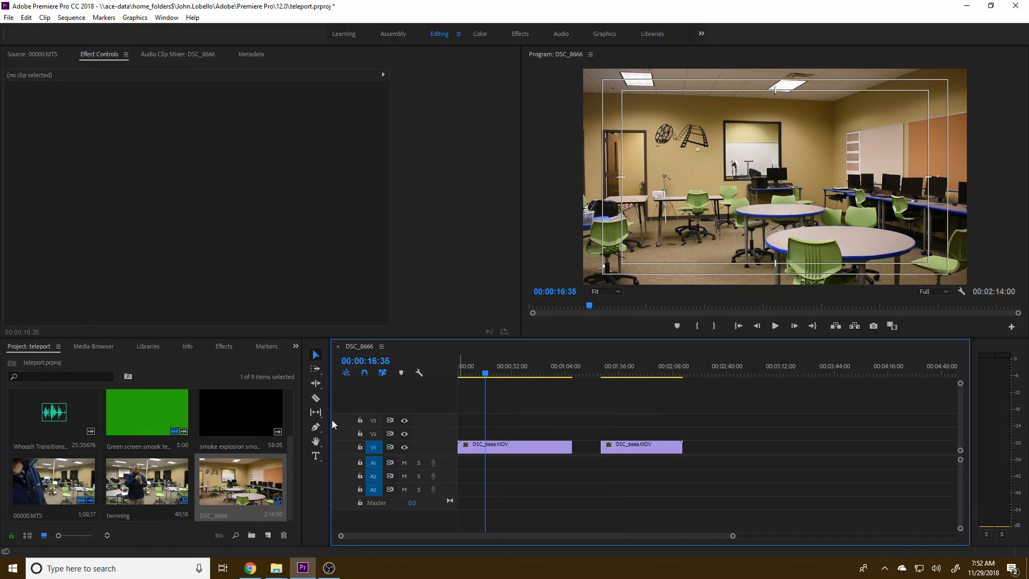
{"action": "left_click", "coordinate": [316, 398]}
{"action": "left_click", "coordinate": [489, 447]}
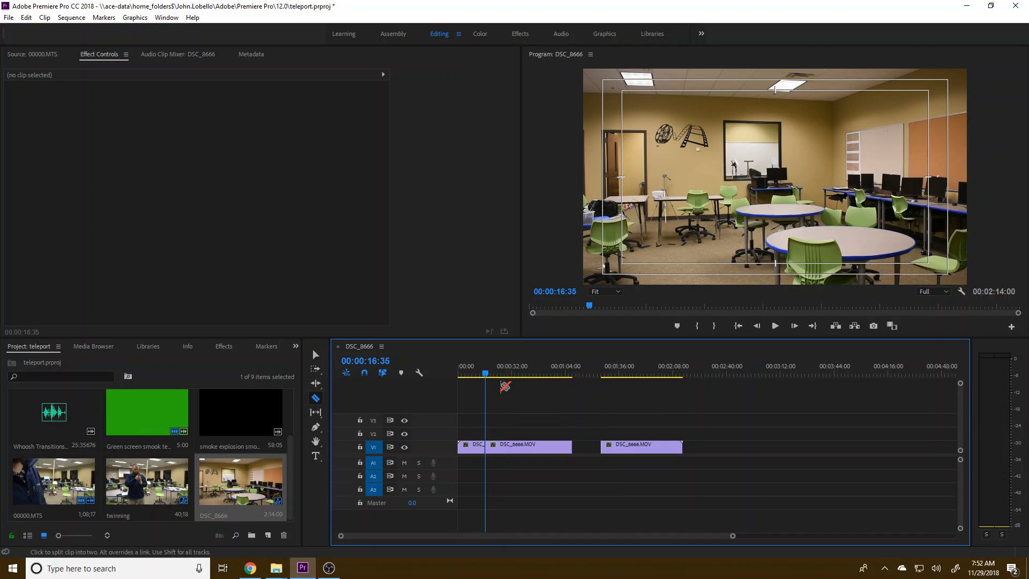
{"action": "mouse_move", "coordinate": [486, 374]}
{"action": "left_mouse_down"}
{"action": "mouse_move", "coordinate": [467, 378]}
{"action": "mouse_move", "coordinate": [502, 374]}
{"action": "left_mouse_up"}
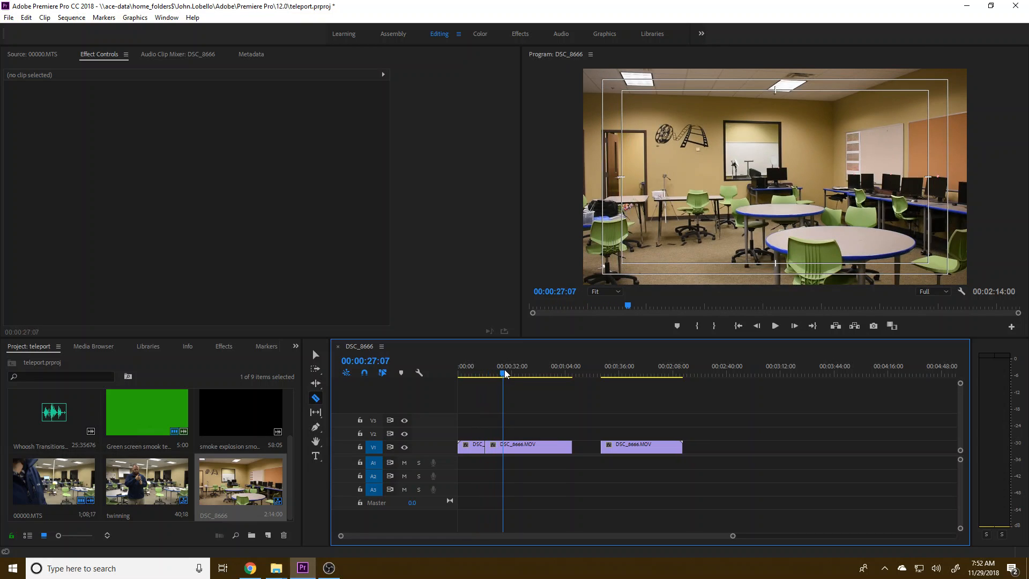
{"action": "left_click", "coordinate": [503, 447]}
Place the empty-room piece on V1 beneath the two jump clips on V2, leaving a gap of about 4 seconds between them.
{"action": "left_click", "coordinate": [316, 355]}
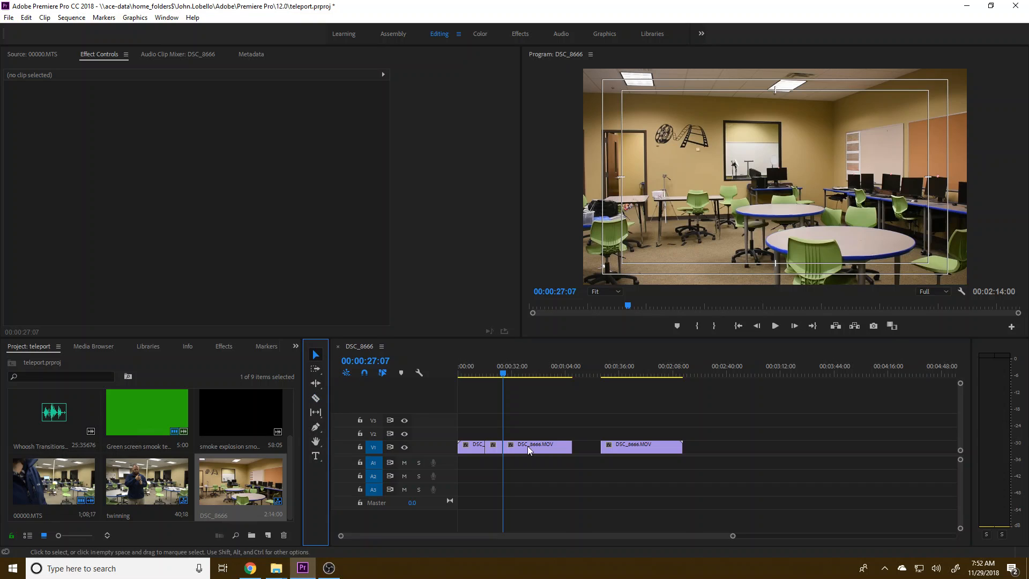
{"action": "double_click", "coordinate": [497, 449]}
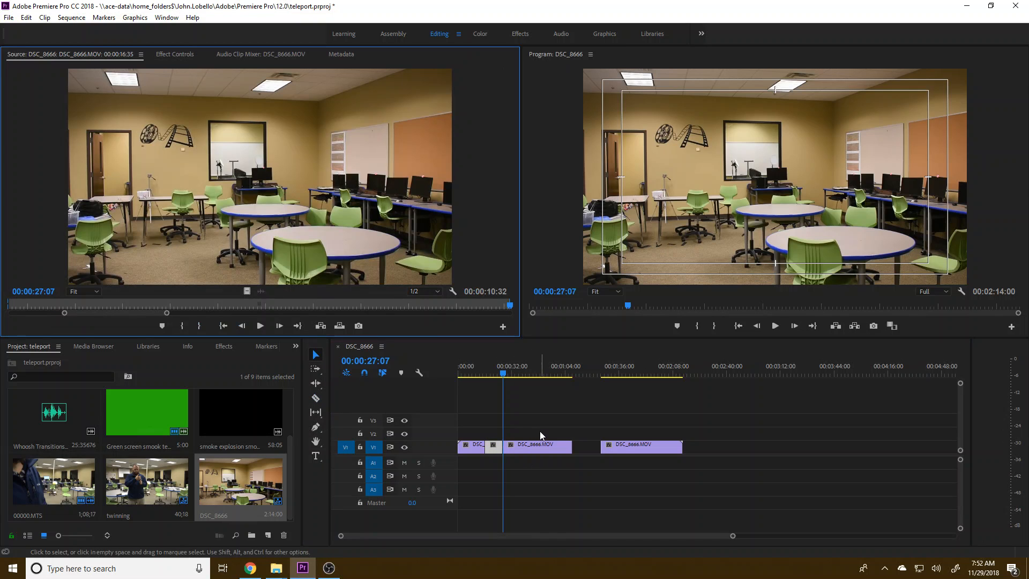
{"action": "left_click_drag", "start_coordinate": [498, 452], "coordinate": [593, 440]}
{"action": "left_click_drag", "start_coordinate": [731, 535], "coordinate": [556, 536]}
{"action": "key", "text": "Down"}
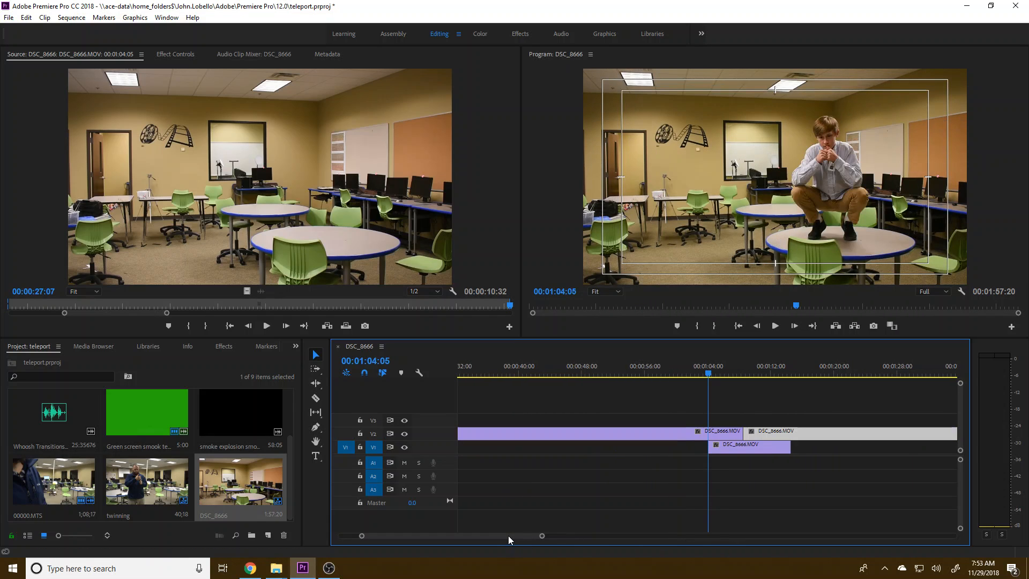
{"action": "left_click_drag", "start_coordinate": [818, 432], "coordinate": [850, 426]}
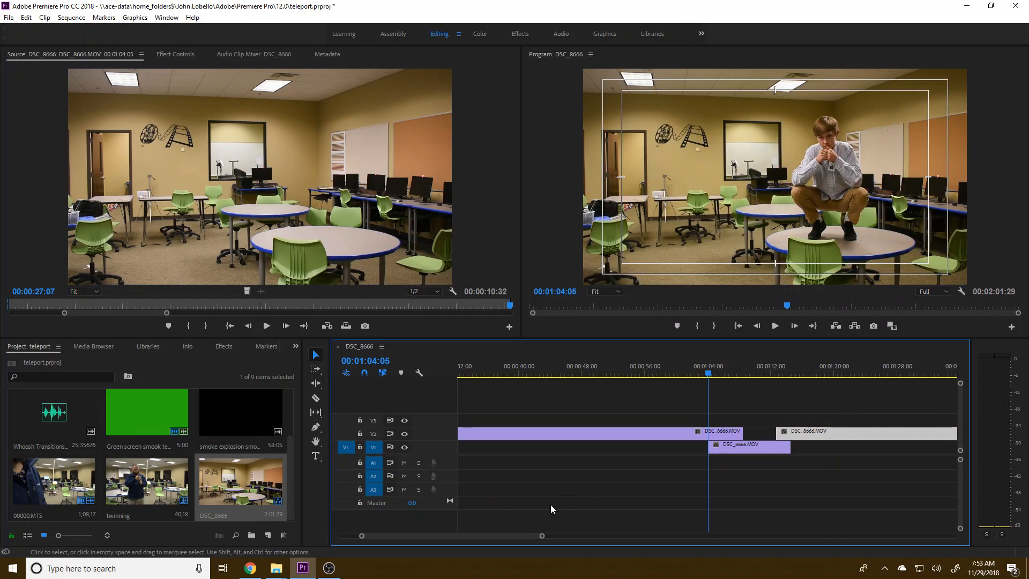
Preview the disappearance across the gap, target V2 and move the playhead to the first V2 jump clip's end at 00:01:08:33.
{"action": "left_click", "coordinate": [735, 373]}
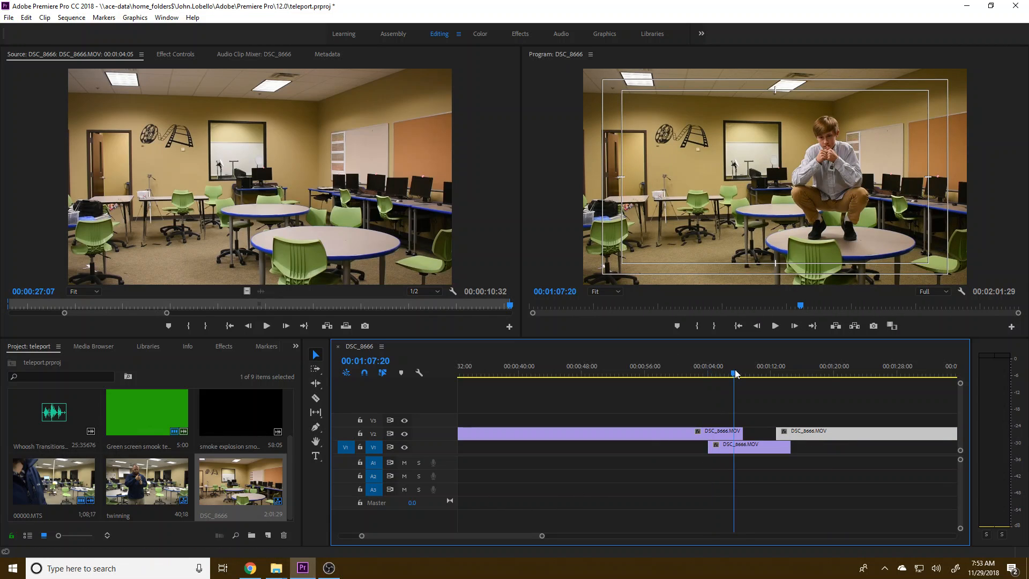
{"action": "key", "text": "space"}
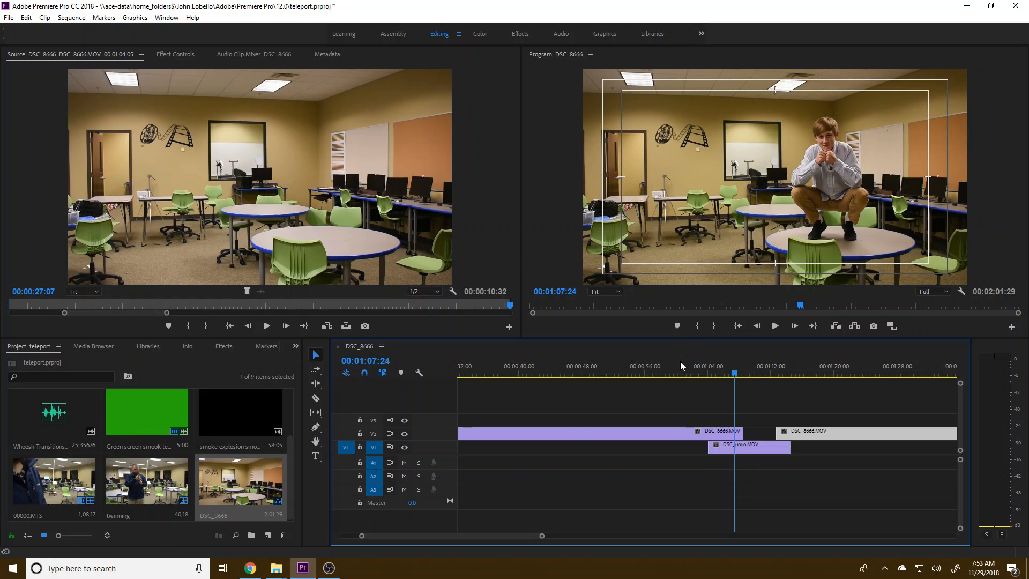
{"action": "left_click", "coordinate": [722, 372]}
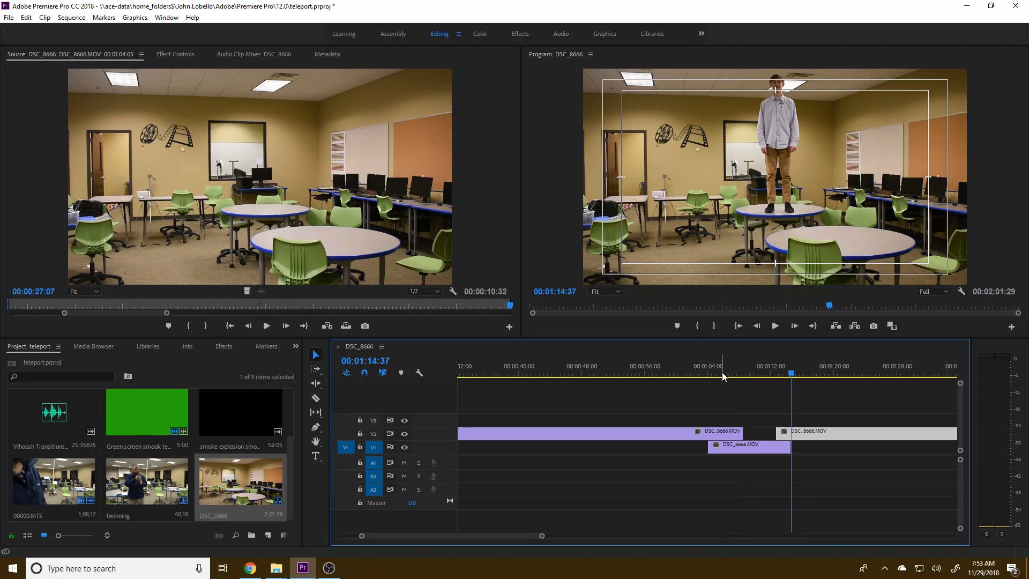
{"action": "key", "text": "Up"}
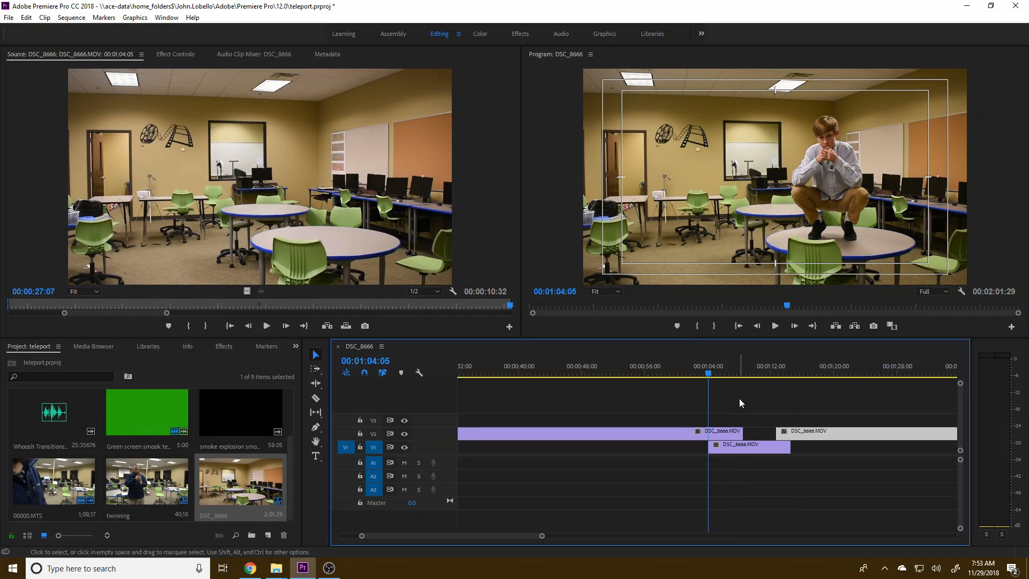
{"action": "left_click", "coordinate": [374, 434]}
{"action": "key", "text": "Down"}
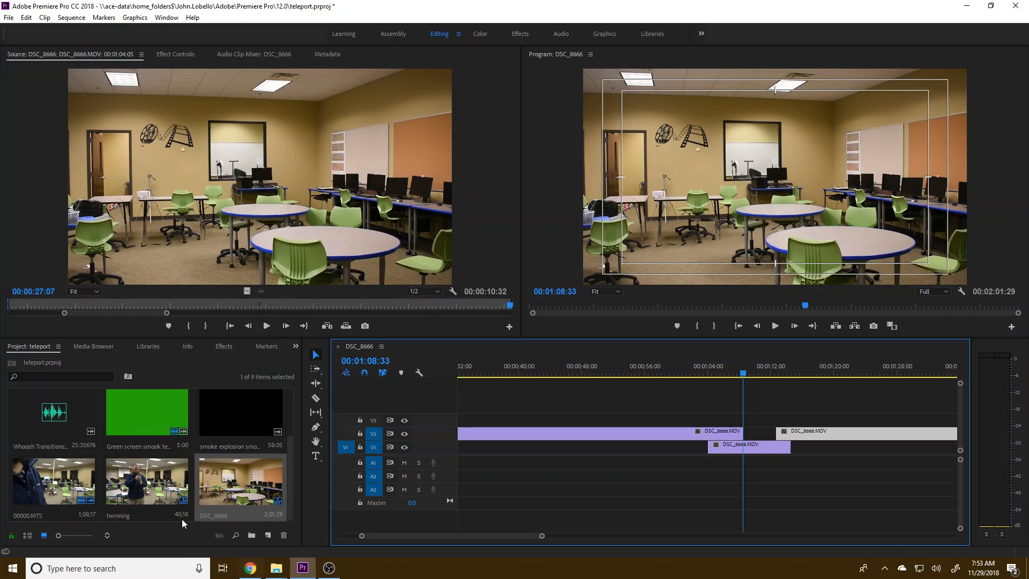
Try the green screen smoke clip on V4 around the disappearance, and remove it from the timeline.
{"action": "left_click_drag", "start_coordinate": [154, 435], "coordinate": [717, 439]}
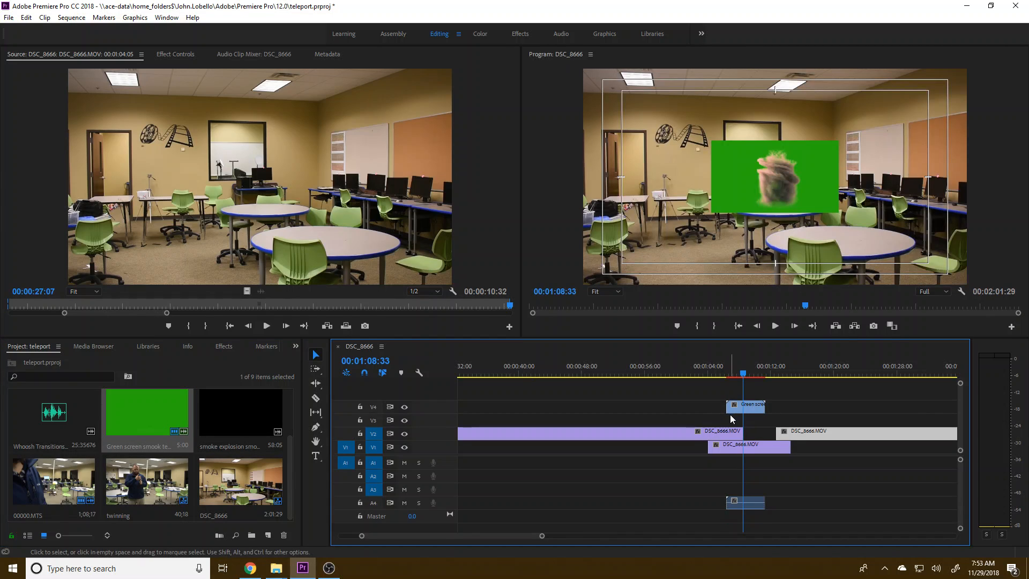
{"action": "key", "text": "Delete"}
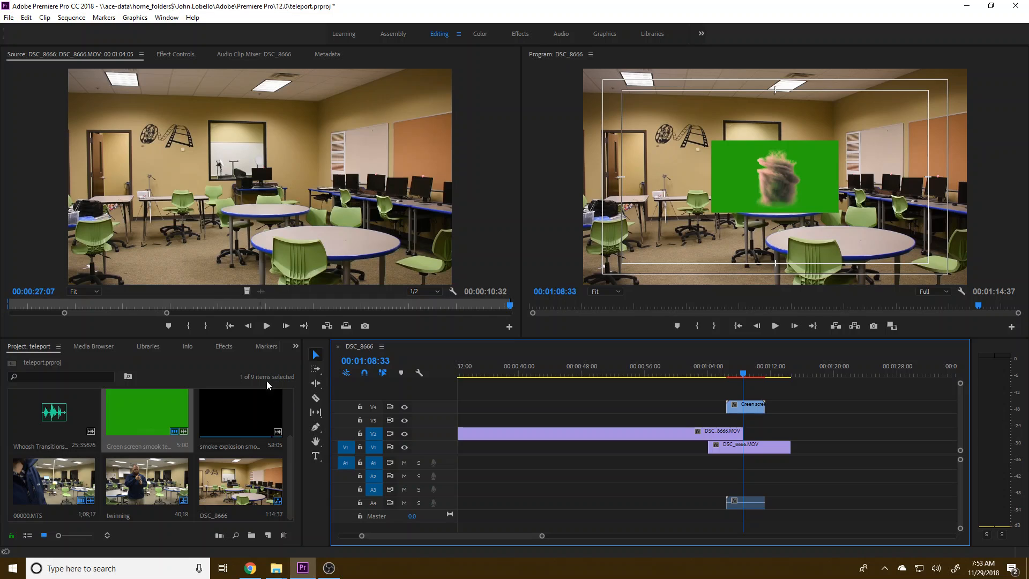
{"action": "key", "text": "ctrl+z"}
{"action": "left_click", "coordinate": [744, 410]}
{"action": "key", "text": "Delete"}
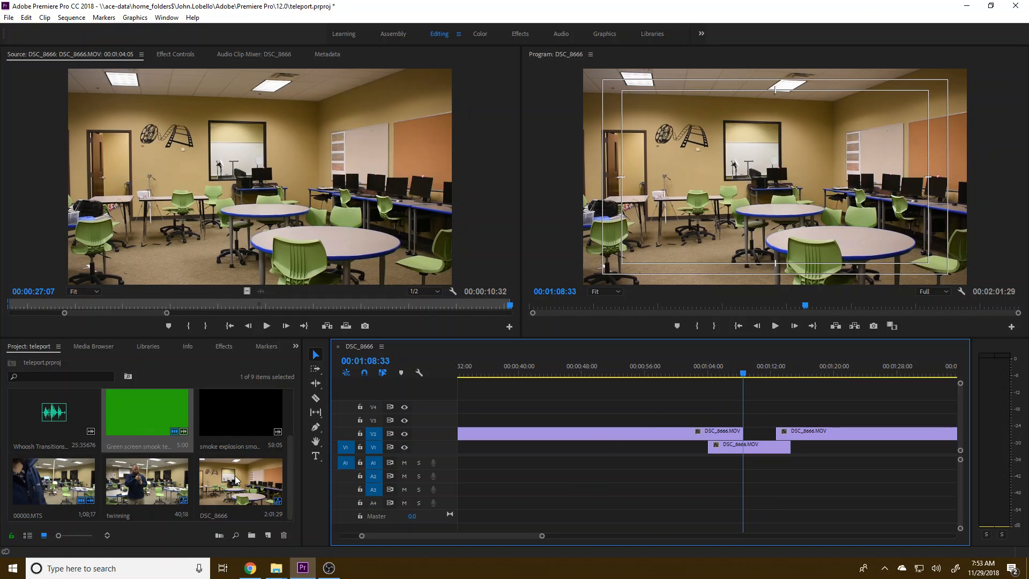
Look for the smoke footage in the project and show the downloaded smoke explosion video in the Downloads folder.
{"action": "left_click_drag", "start_coordinate": [294, 461], "coordinate": [285, 427]}
{"action": "scroll", "coordinate": [281, 473], "scroll_direction": "down", "scroll_amount": 2}
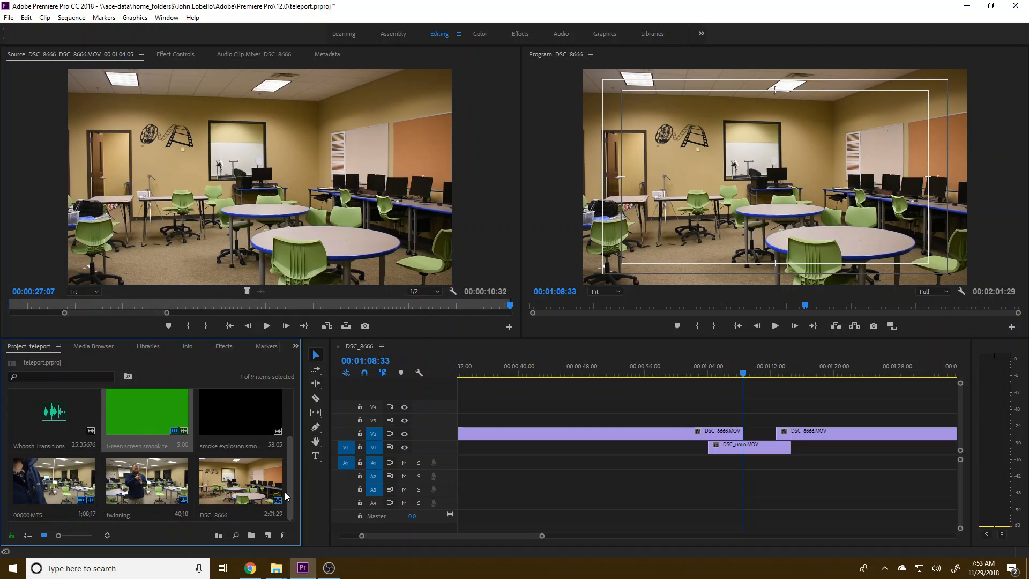
{"action": "left_click", "coordinate": [262, 563]}
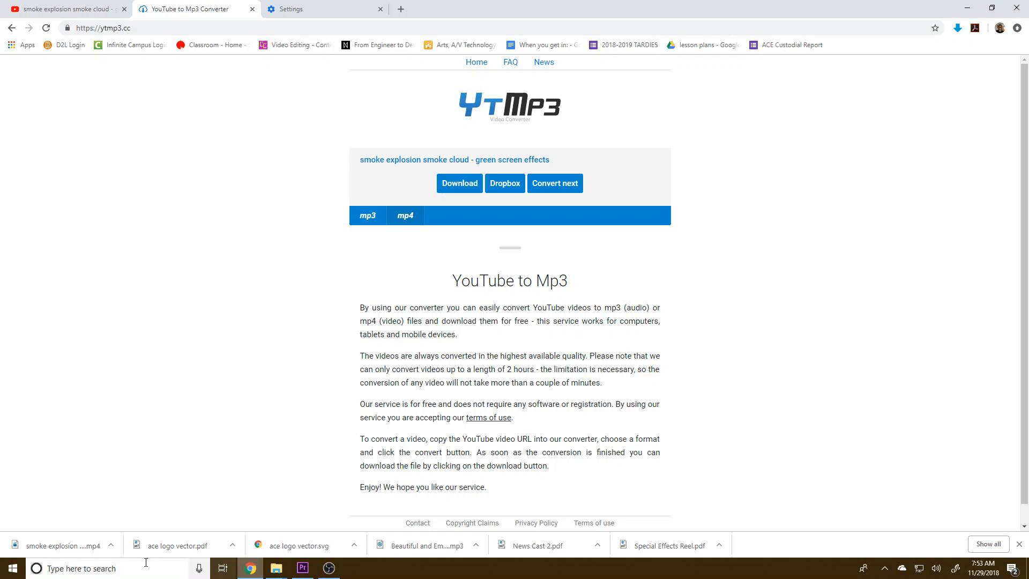
{"action": "left_click", "coordinate": [111, 546]}
{"action": "left_click", "coordinate": [140, 509]}
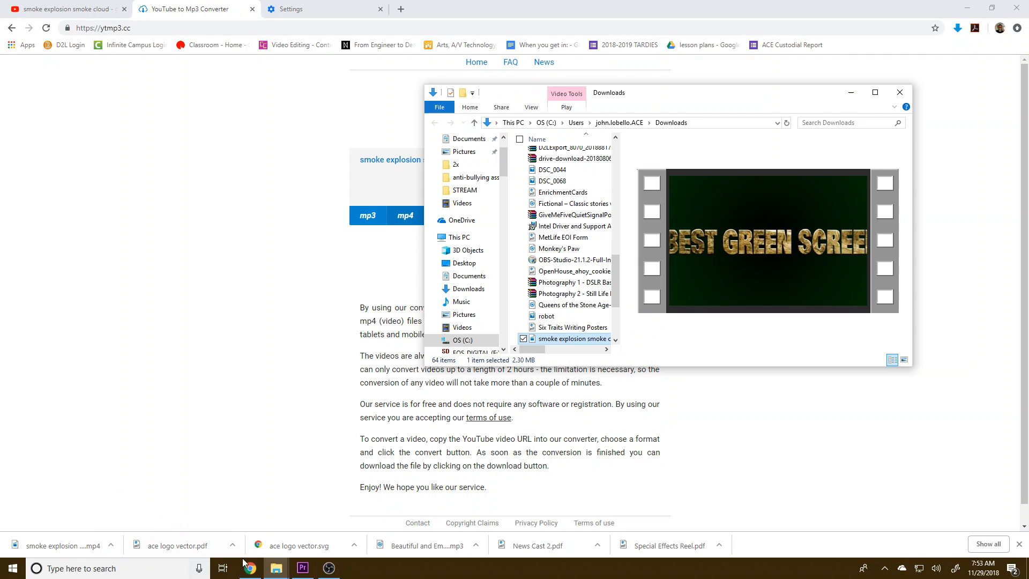
{"action": "left_click", "coordinate": [308, 569]}
{"action": "mouse_move", "coordinate": [276, 568]}
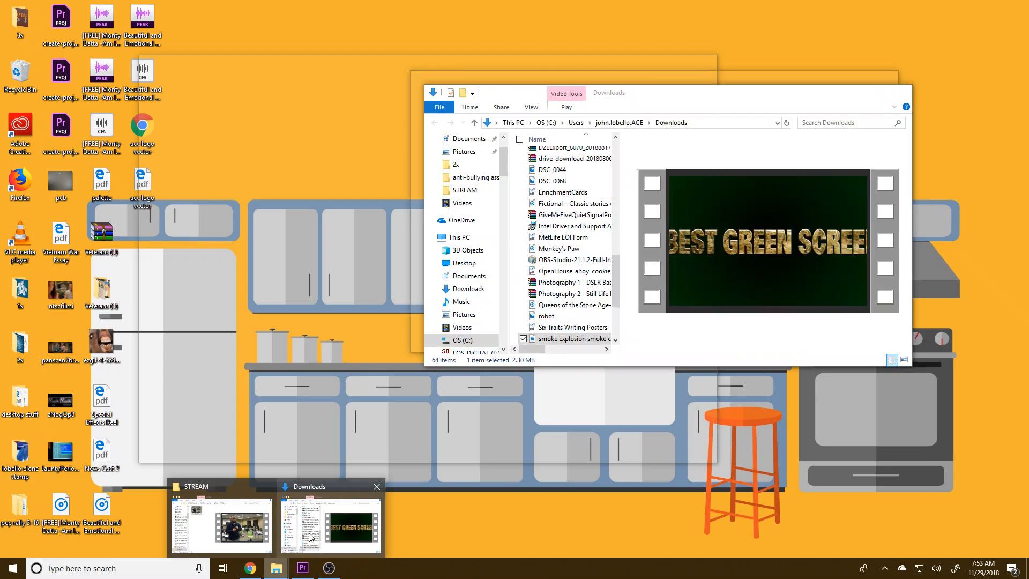
{"action": "left_click", "coordinate": [306, 544]}
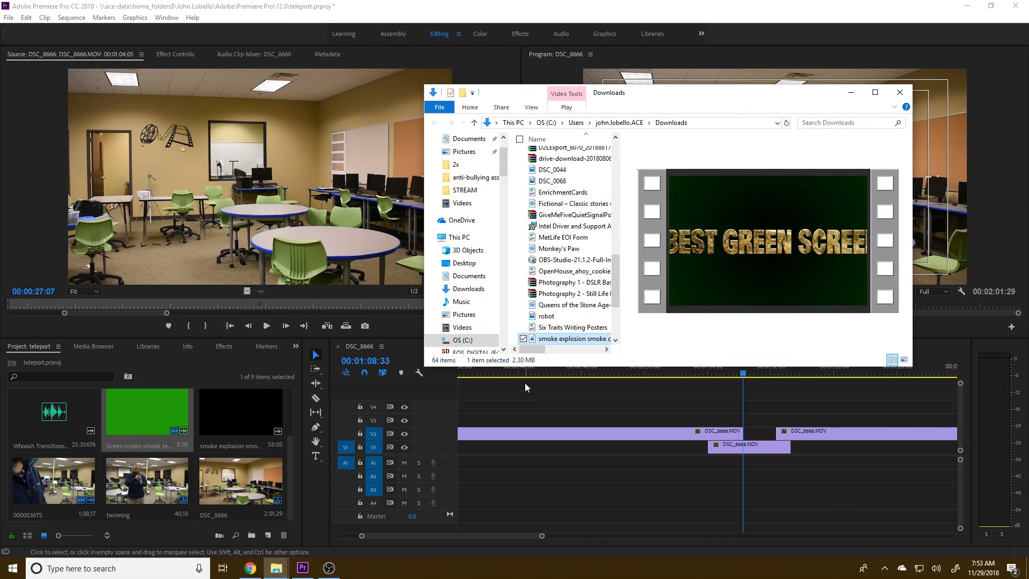
Place the smoke explosion clip on V4 and trim its start to about 00:01:22.
{"action": "left_click", "coordinate": [232, 436]}
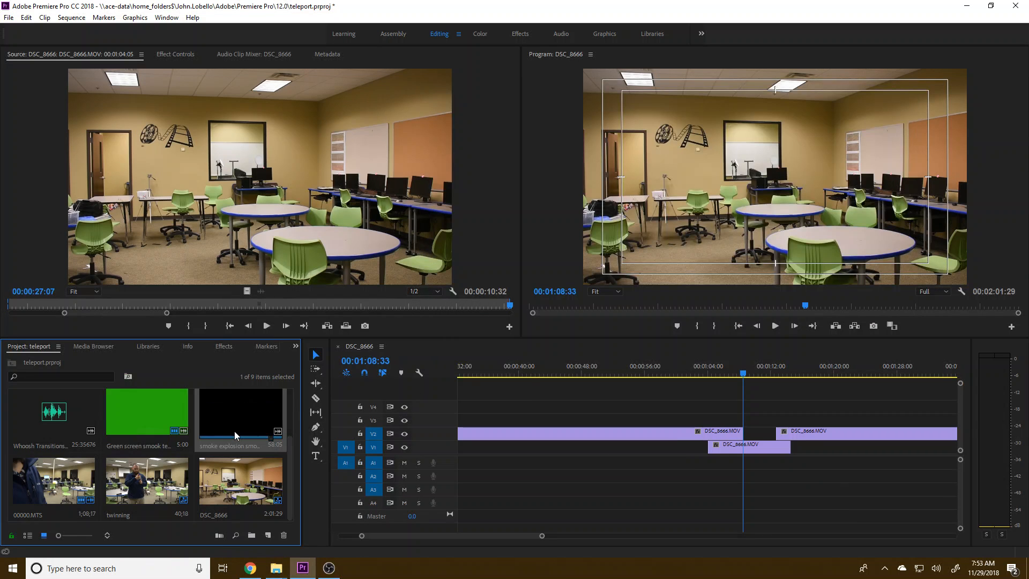
{"action": "left_click_drag", "start_coordinate": [236, 430], "coordinate": [590, 407]}
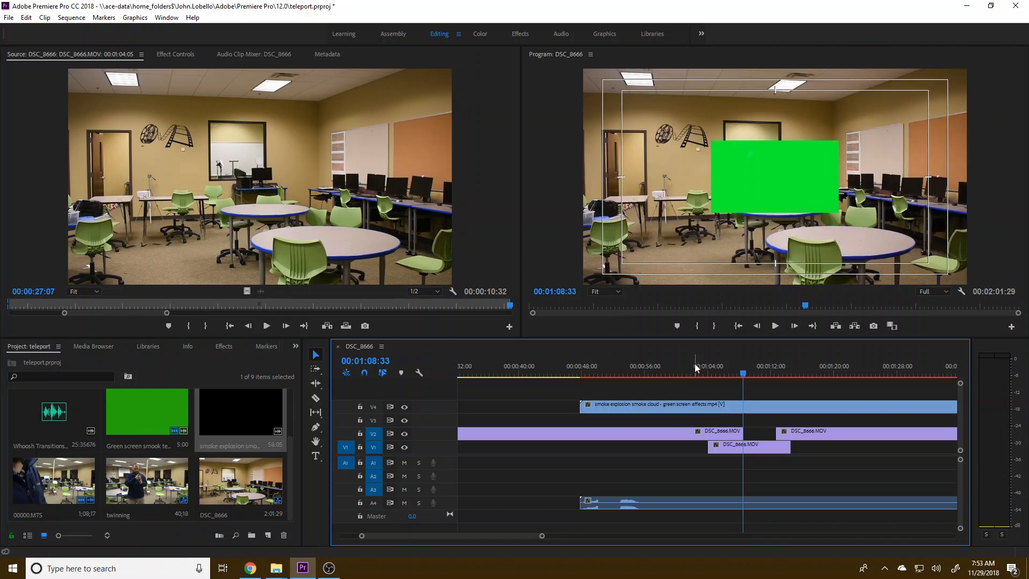
{"action": "left_click_drag", "start_coordinate": [656, 370], "coordinate": [866, 359]}
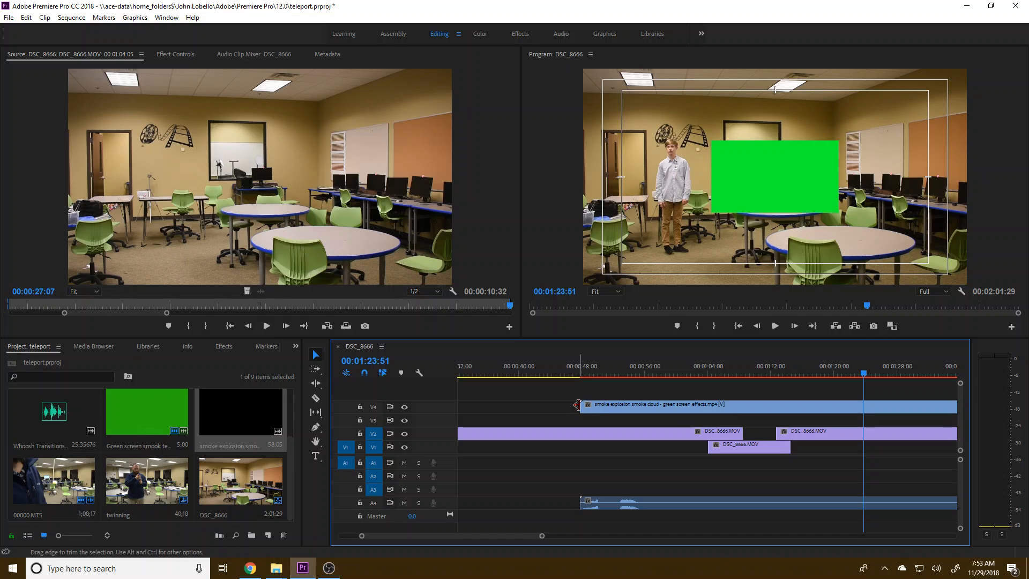
{"action": "left_click_drag", "start_coordinate": [581, 404], "coordinate": [855, 405]}
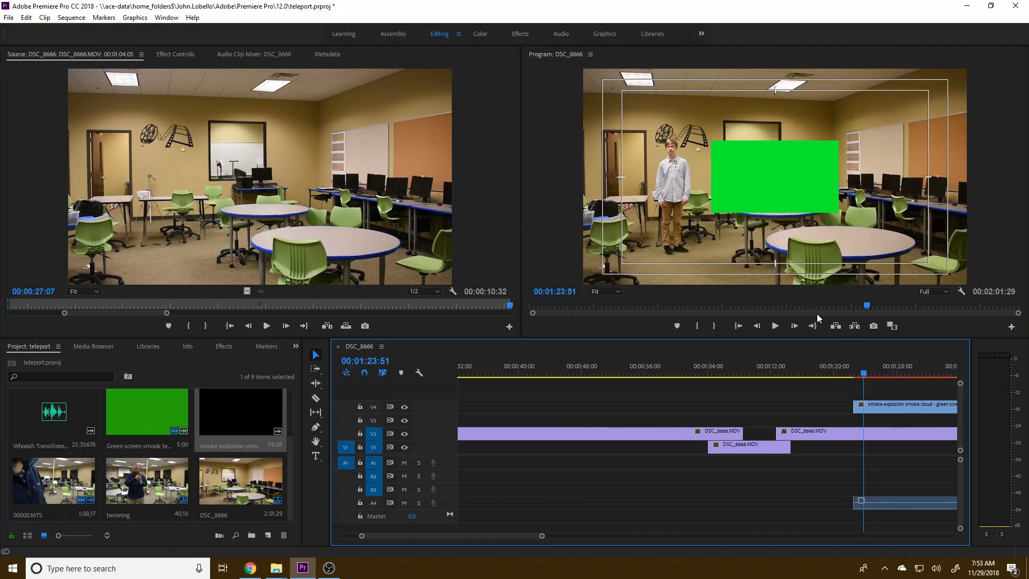
Play through the white smoke bursts and split the smoke explosion clip at 00:01:33:38.
{"action": "left_click", "coordinate": [775, 326]}
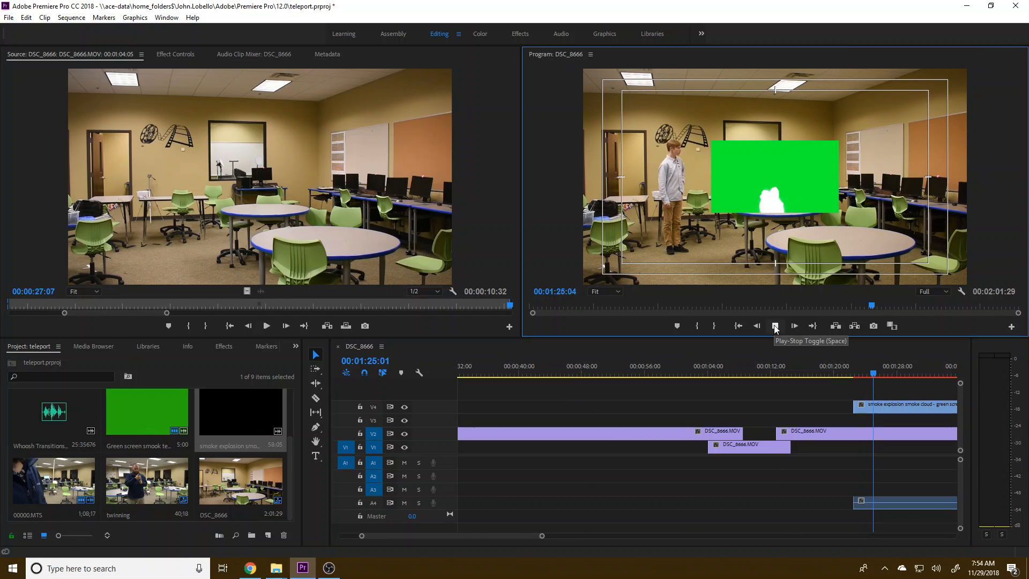
{"action": "left_click", "coordinate": [776, 326]}
{"action": "left_click_drag", "start_coordinate": [884, 376], "coordinate": [899, 379]}
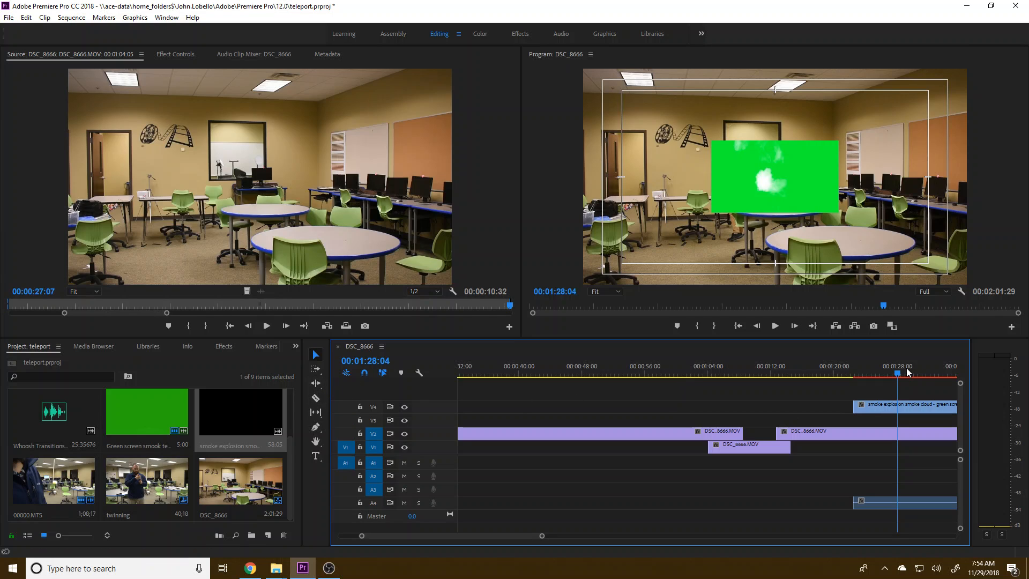
{"action": "left_click_drag", "start_coordinate": [901, 376], "coordinate": [944, 377]}
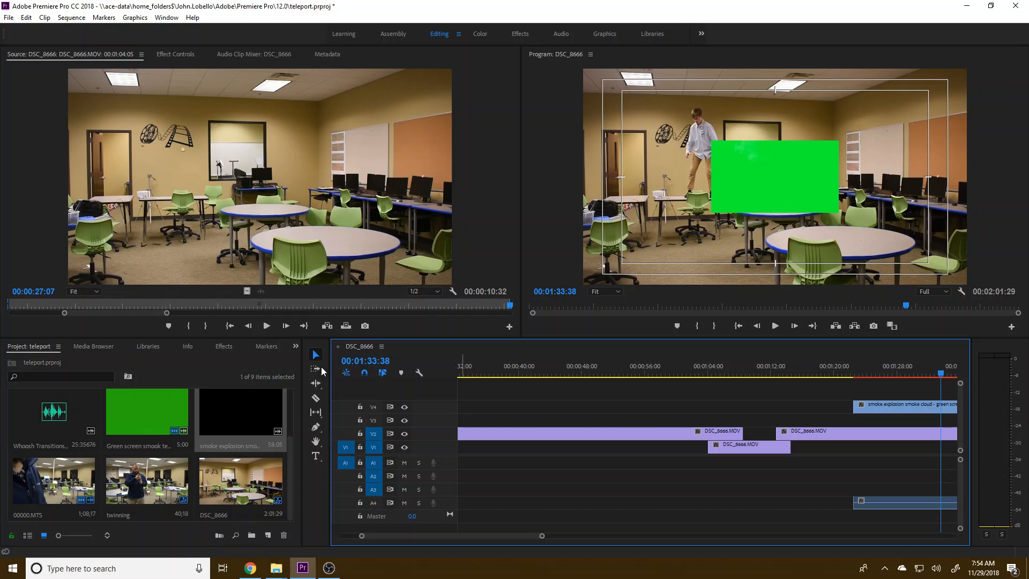
{"action": "left_click", "coordinate": [321, 399]}
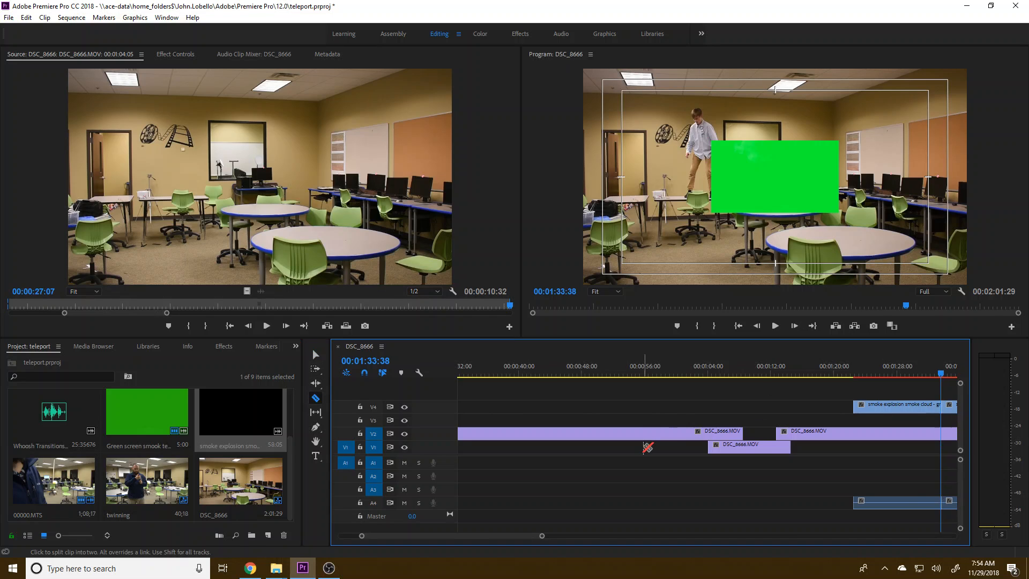
Move the first smoke explosion segment on V4 back over the gap so it ends with the empty-room clip on V1.
{"action": "left_click", "coordinate": [315, 355]}
{"action": "left_click", "coordinate": [890, 409]}
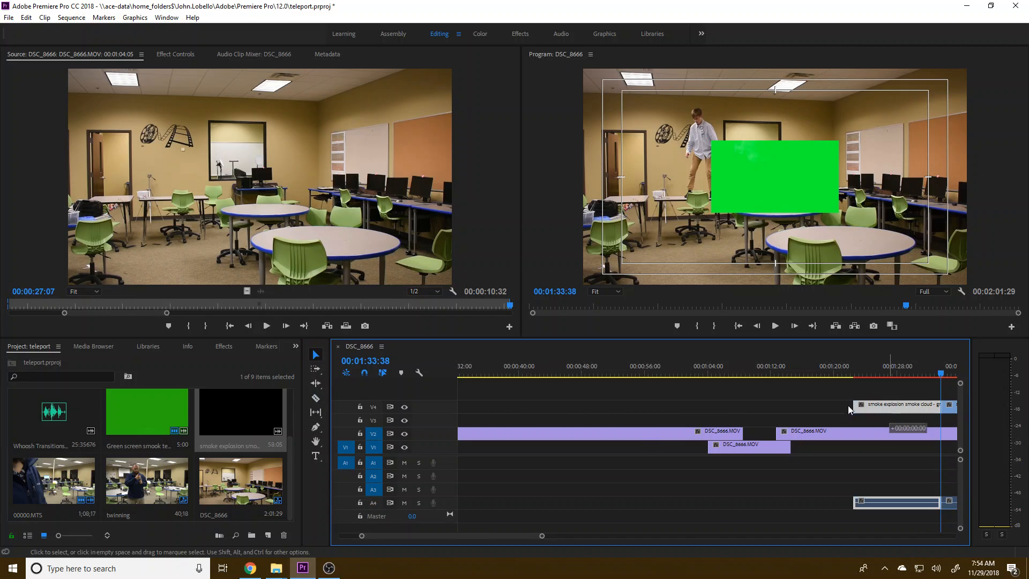
{"action": "left_click_drag", "start_coordinate": [848, 410], "coordinate": [699, 409]}
Find the frame just before the smoke burst and trim the start of the V4 smoke clip to 00:01:05:58.
{"action": "left_click", "coordinate": [719, 376]}
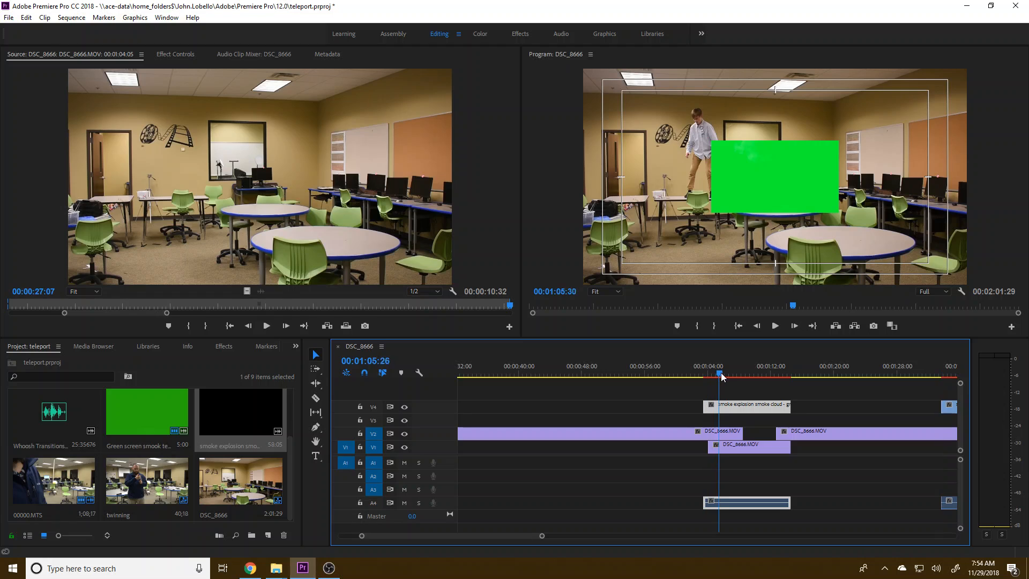
{"action": "left_click_drag", "start_coordinate": [721, 377], "coordinate": [731, 377]}
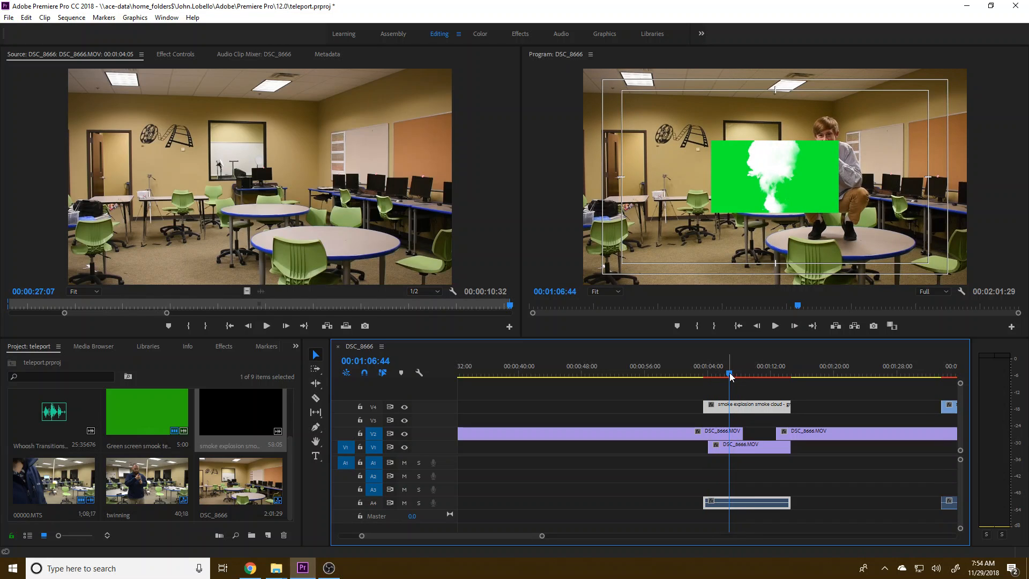
{"action": "key", "text": "Left"}
{"action": "key", "text": "Left"}
{"action": "key", "text": "Left"}
{"action": "key", "text": "Left"}
{"action": "key", "text": "Left"}
{"action": "key", "text": "Left"}
{"action": "key", "text": "Left"}
{"action": "key", "text": "Left"}
{"action": "key", "text": "Left"}
{"action": "key", "text": "Left"}
{"action": "key", "text": "Left"}
{"action": "key", "text": "Left"}
{"action": "key", "text": "Left"}
{"action": "key", "text": "Left"}
{"action": "key", "text": "Left"}
{"action": "key", "text": "Left"}
{"action": "key", "text": "Left"}
{"action": "key", "text": "Left"}
{"action": "key", "text": "Left"}
{"action": "key", "text": "Left"}
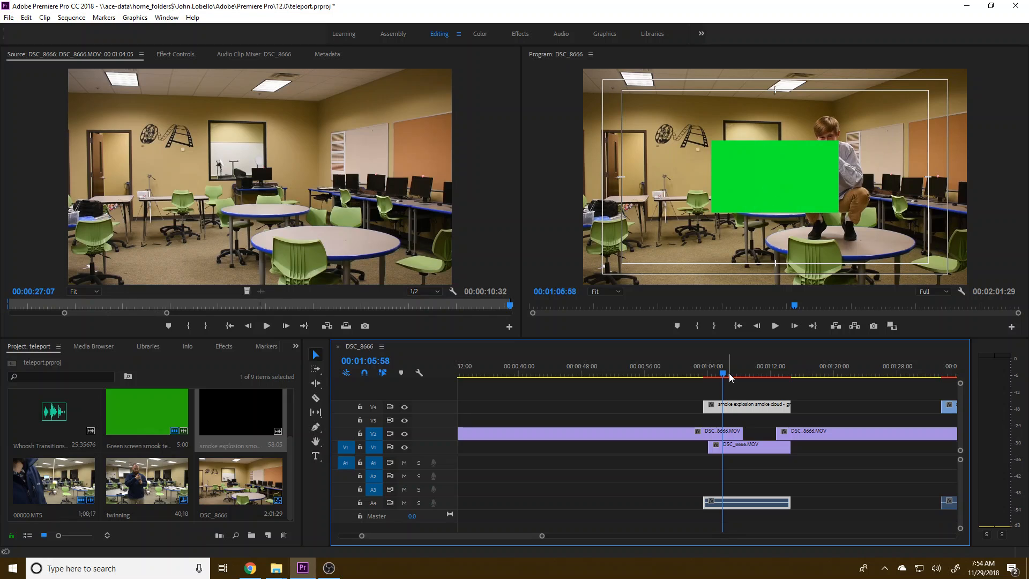
{"action": "left_click_drag", "start_coordinate": [704, 405], "coordinate": [723, 405]}
Apply the Ultra Key effect from the Keying video effects to the smoke explosion clip on V4.
{"action": "left_click", "coordinate": [220, 346]}
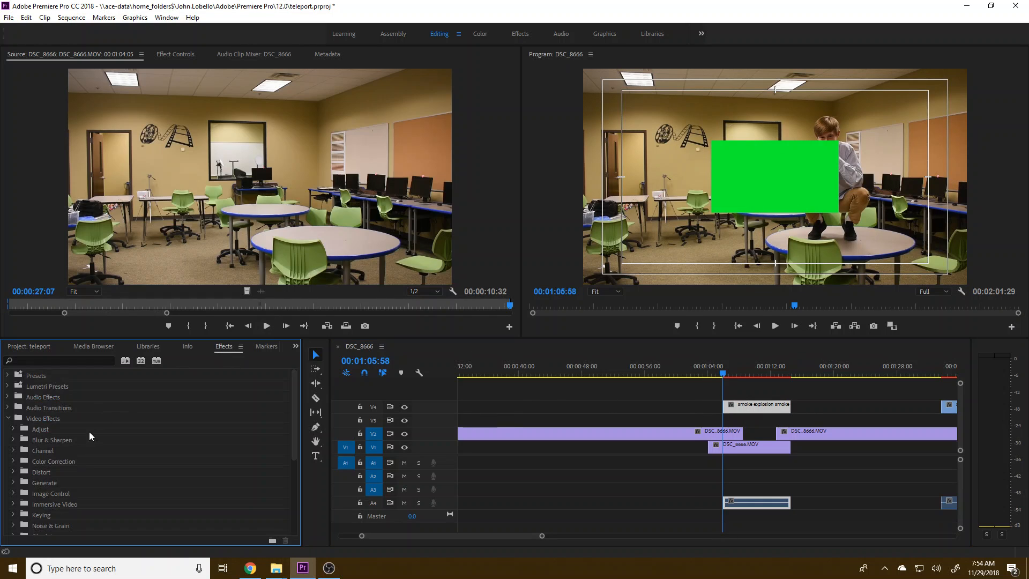
{"action": "scroll", "coordinate": [9, 463], "scroll_direction": "down", "scroll_amount": 3}
{"action": "scroll", "coordinate": [19, 467], "scroll_direction": "up", "scroll_amount": 3}
{"action": "scroll", "coordinate": [16, 422], "scroll_direction": "down", "scroll_amount": 3}
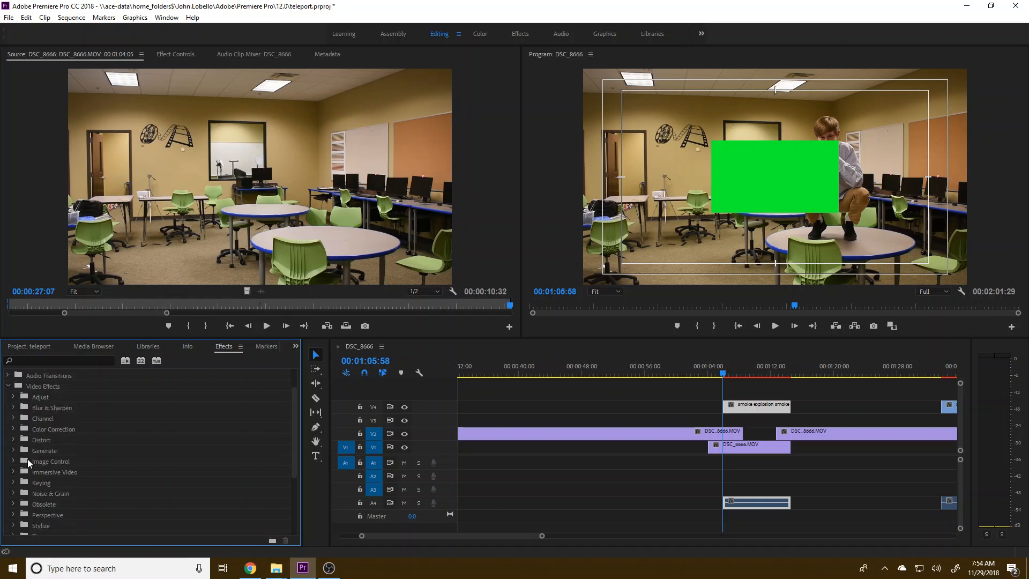
{"action": "left_click", "coordinate": [15, 460]}
{"action": "scroll", "coordinate": [41, 465], "scroll_direction": "down", "scroll_amount": 3}
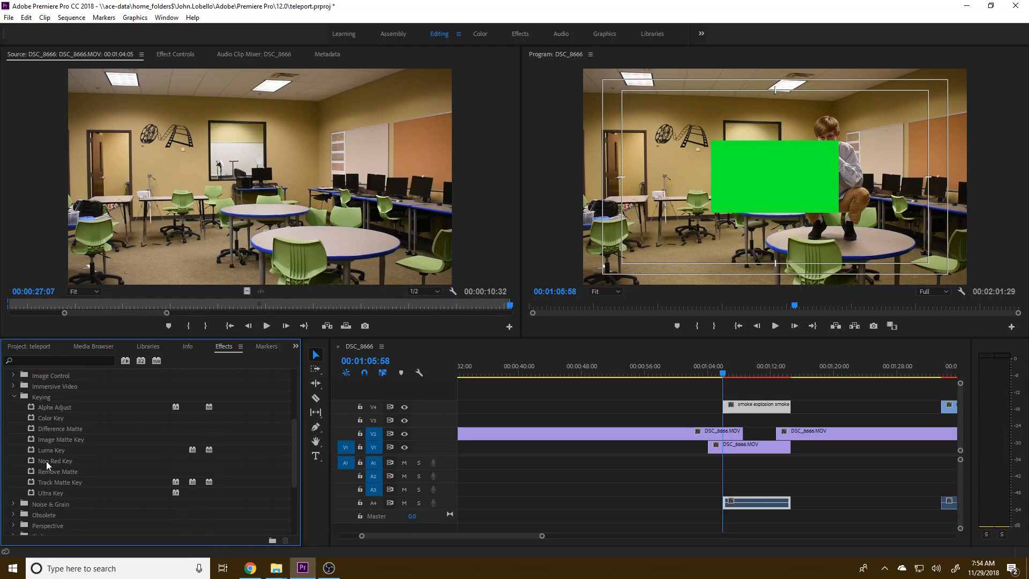
{"action": "left_click_drag", "start_coordinate": [52, 494], "coordinate": [484, 383]}
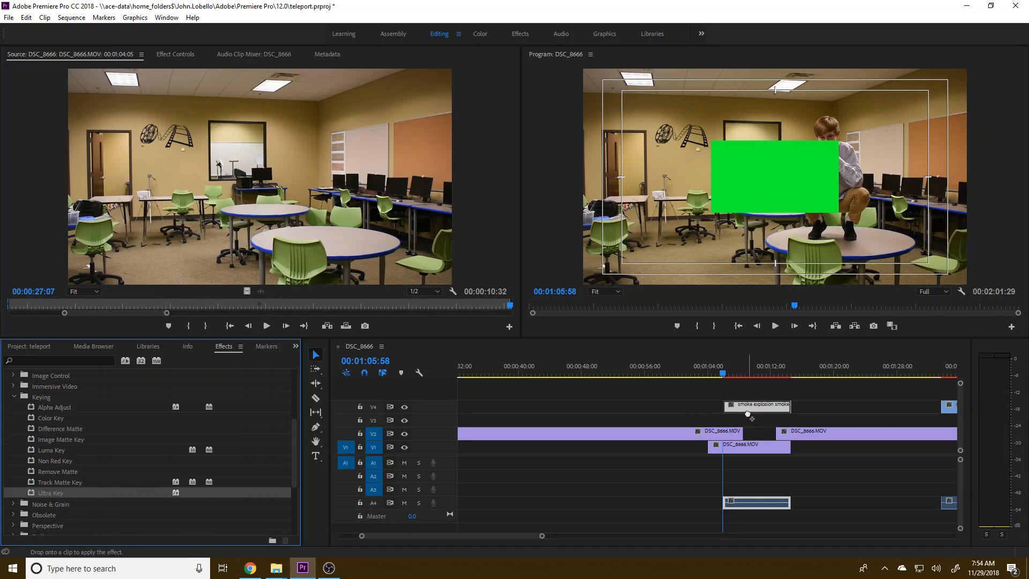
{"action": "left_click_drag", "start_coordinate": [748, 409], "coordinate": [750, 409]}
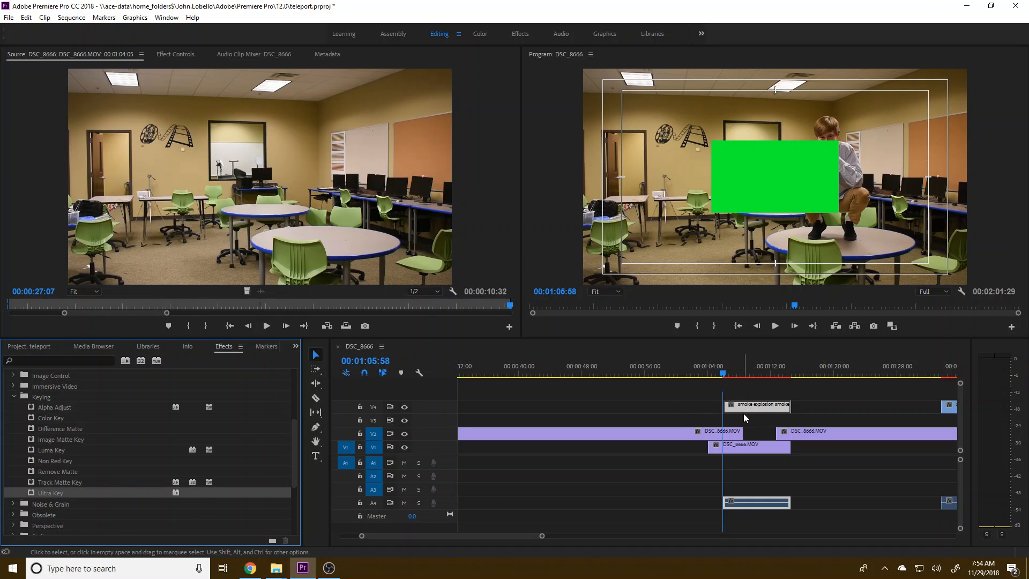
Sample the smoke clip's green background as the Ultra Key key colour and set the effect's setting to Aggressive.
{"action": "left_click", "coordinate": [189, 55]}
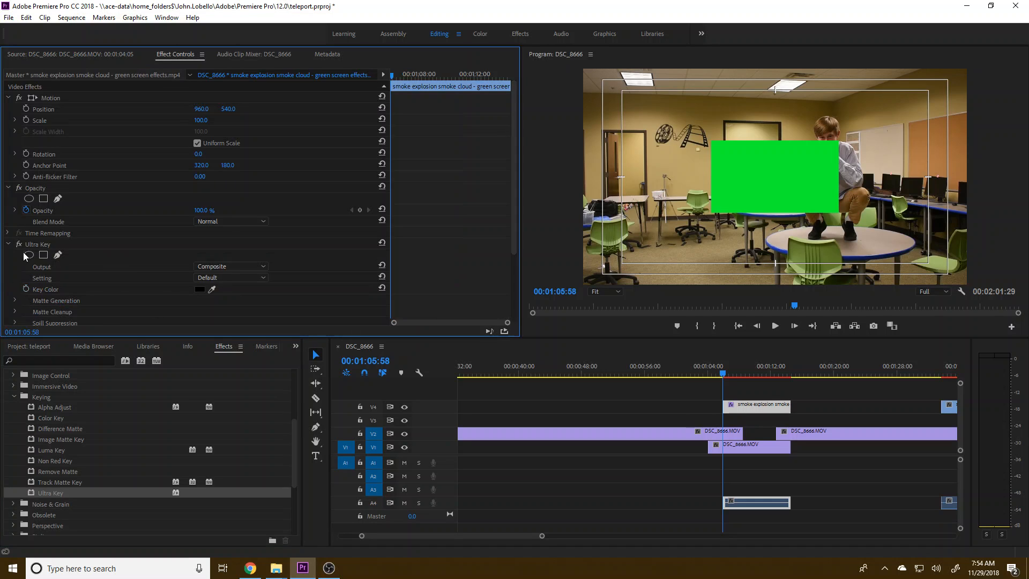
{"action": "left_click", "coordinate": [755, 184]}
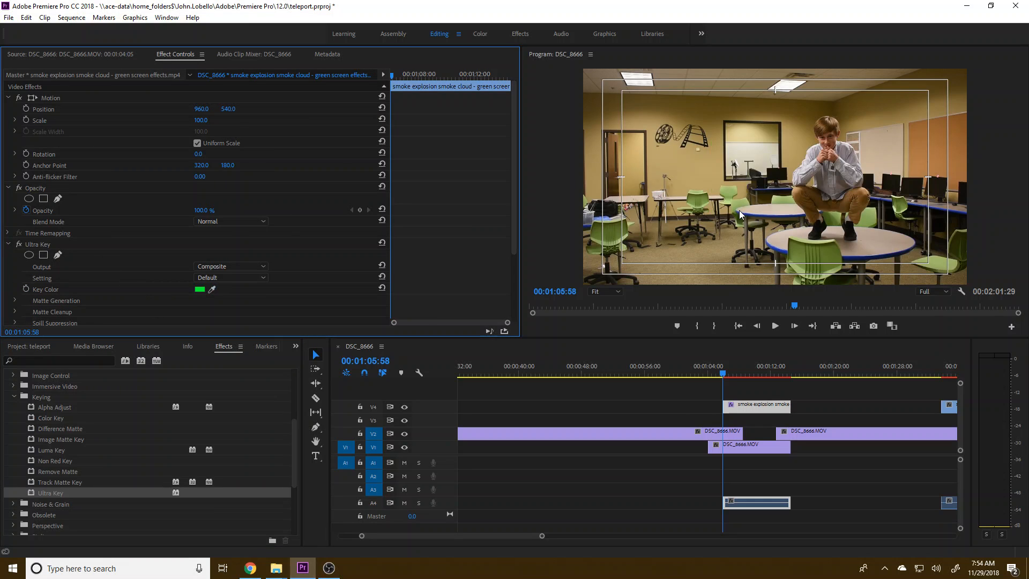
{"action": "left_click", "coordinate": [263, 278]}
{"action": "left_click", "coordinate": [249, 310]}
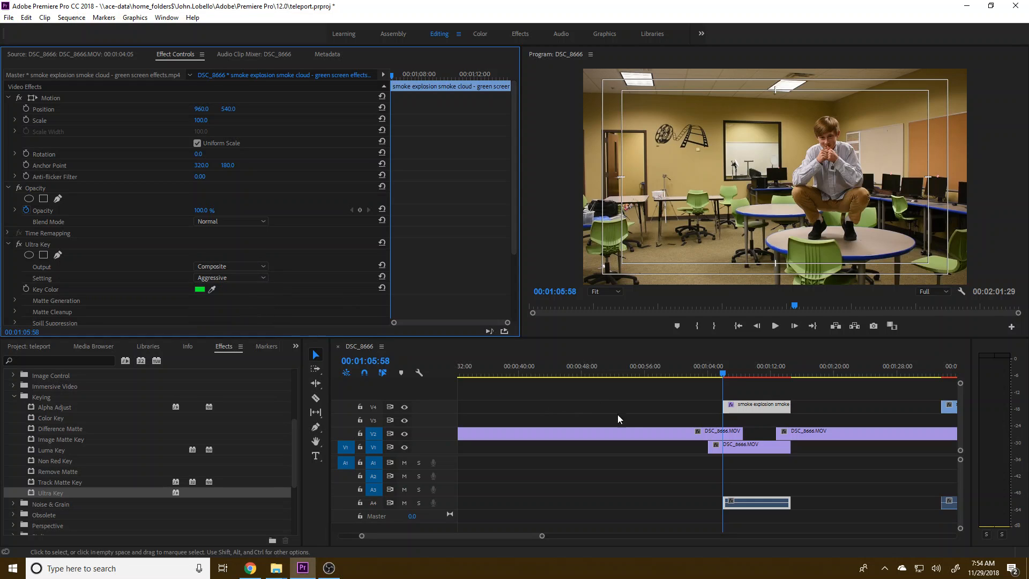
On a frame with visible smoke, scale the smoke clip to about 259 and position it over the crouching boy at about 1287, 433.
{"action": "key", "text": "space"}
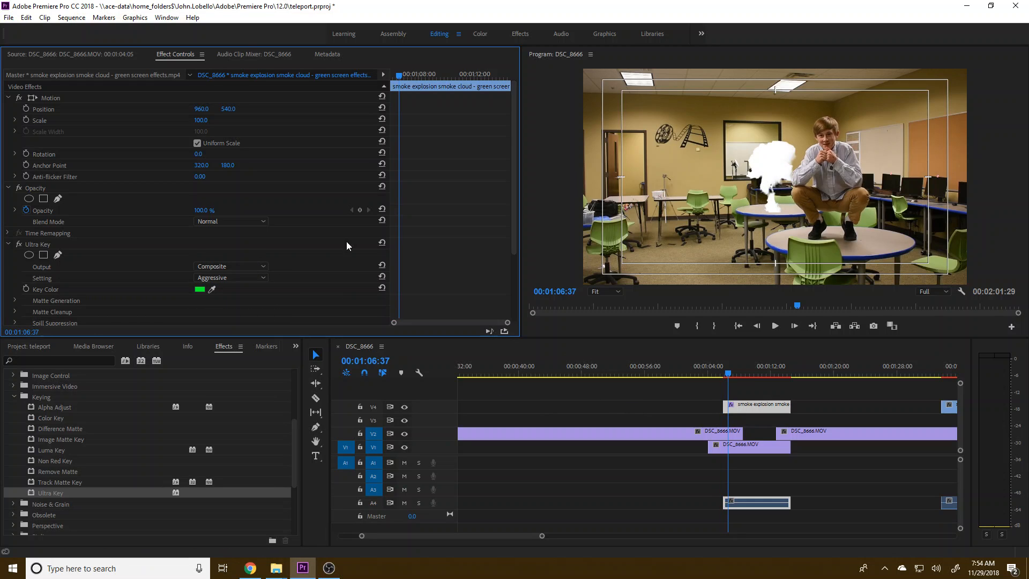
{"action": "left_click", "coordinate": [53, 99]}
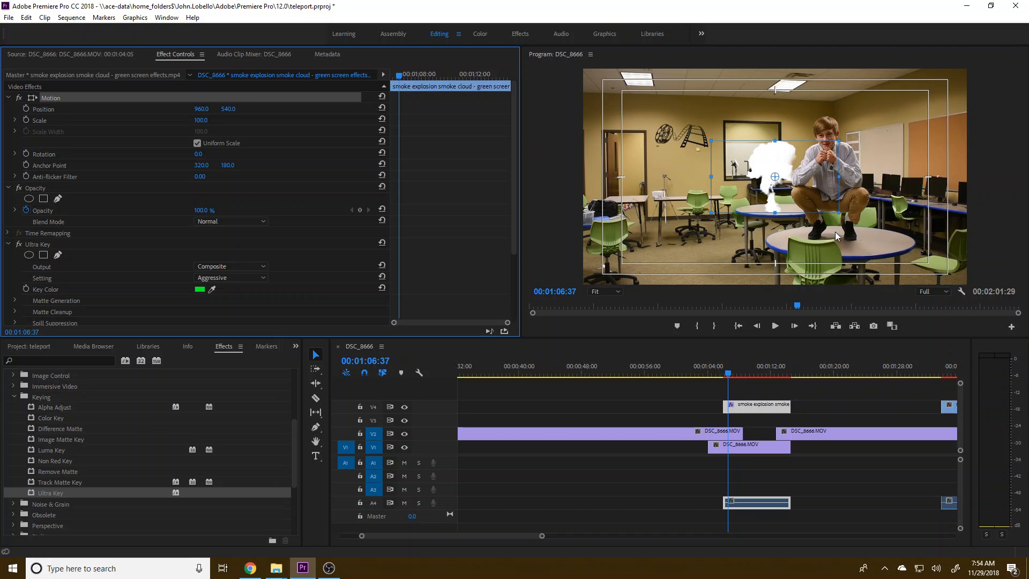
{"action": "left_click_drag", "start_coordinate": [840, 210], "coordinate": [908, 268]}
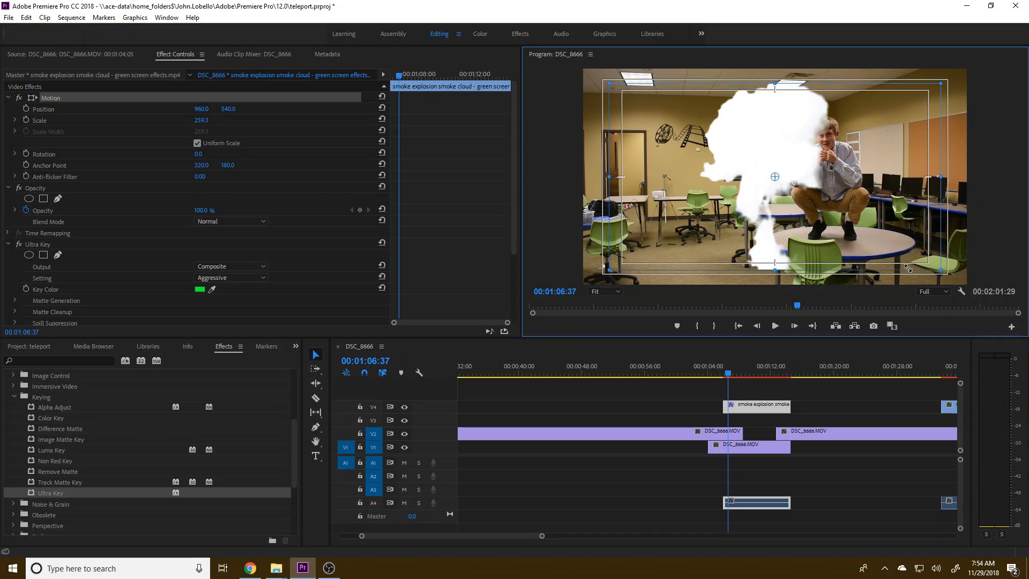
{"action": "left_click_drag", "start_coordinate": [790, 177], "coordinate": [851, 148]}
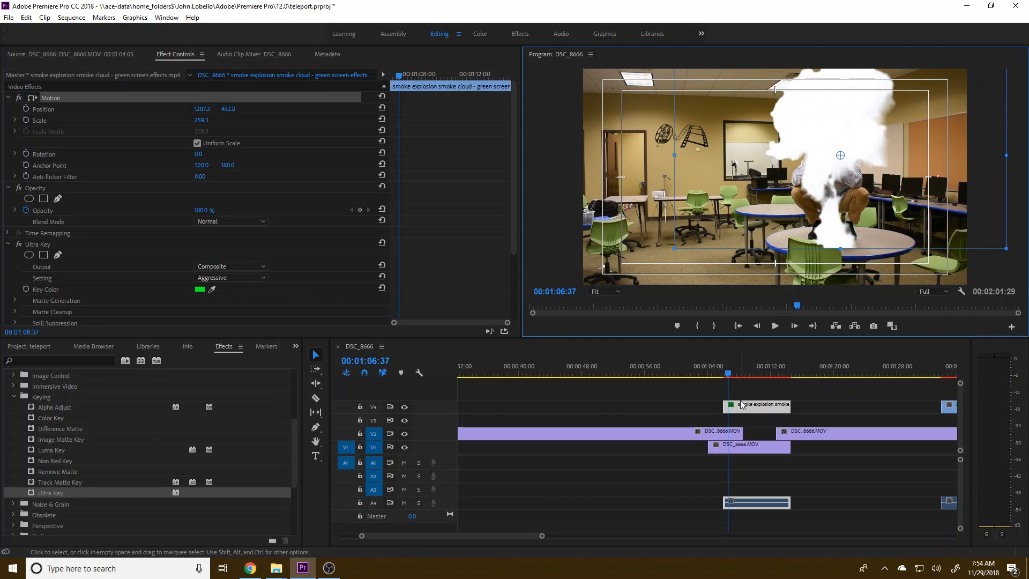
Shift the smoke clip to the boy's disappearance, starting it at 00:01:08:37 and then 00:01:07:48, and preview each placement.
{"action": "left_click", "coordinate": [727, 376]}
{"action": "left_click_drag", "start_coordinate": [727, 376], "coordinate": [756, 407]}
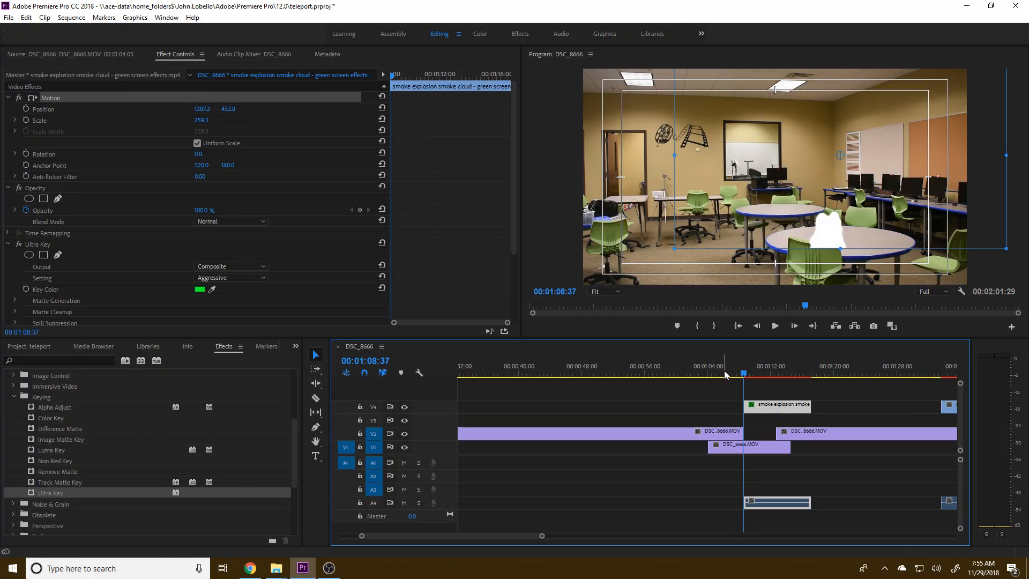
{"action": "left_click", "coordinate": [723, 372]}
{"action": "left_click", "coordinate": [775, 328]}
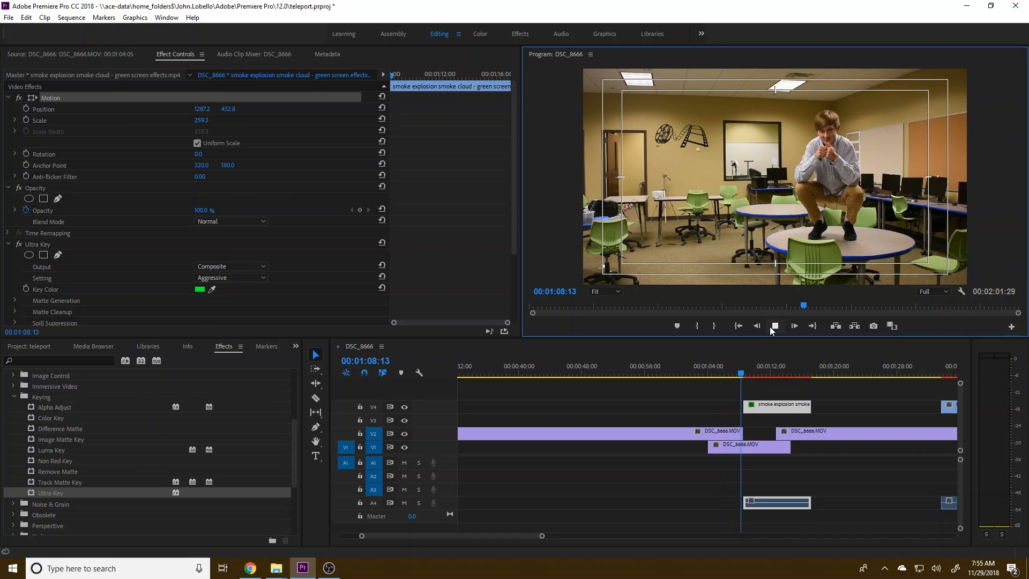
{"action": "key", "text": "space"}
{"action": "left_click", "coordinate": [739, 372]}
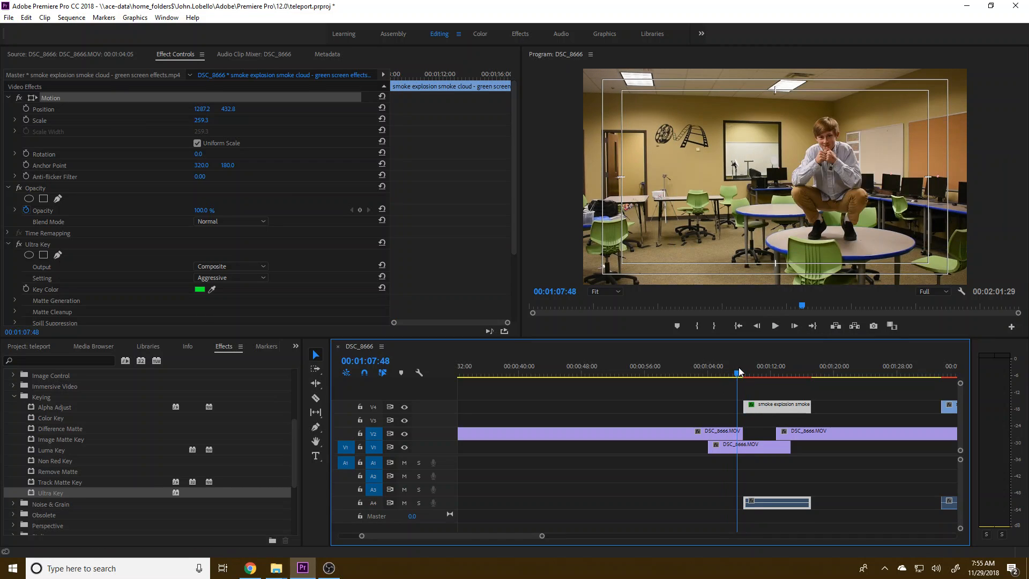
{"action": "left_click_drag", "start_coordinate": [772, 406], "coordinate": [766, 406]}
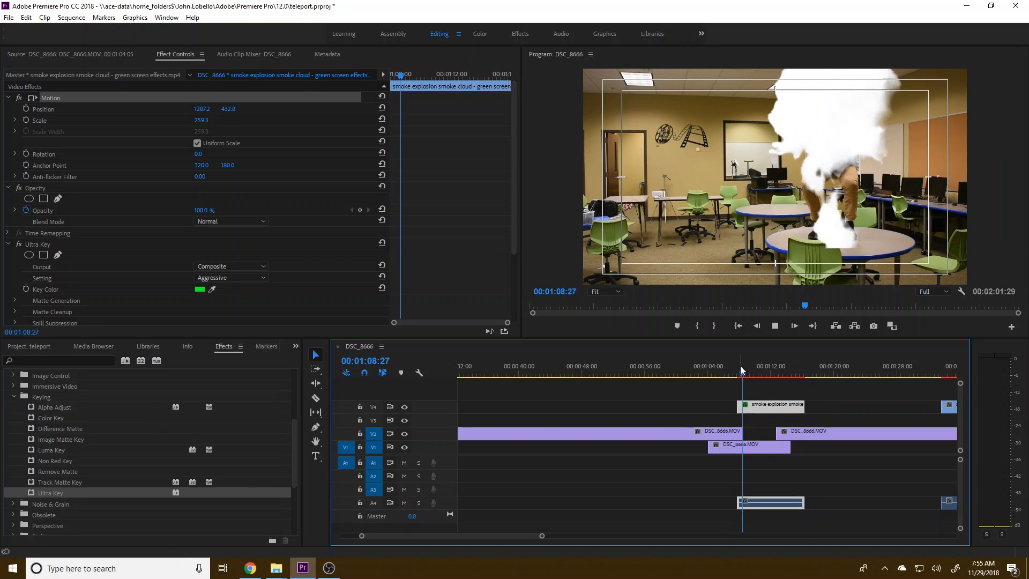
{"action": "key", "text": "space"}
Try fine placements of the smoke clip's start at 00:01:08:03 and 00:01:07:58, and play back the disappearance.
{"action": "left_click_drag", "start_coordinate": [542, 536], "coordinate": [478, 538]}
{"action": "left_click_drag", "start_coordinate": [680, 410], "coordinate": [681, 386]}
{"action": "left_click", "coordinate": [652, 375]}
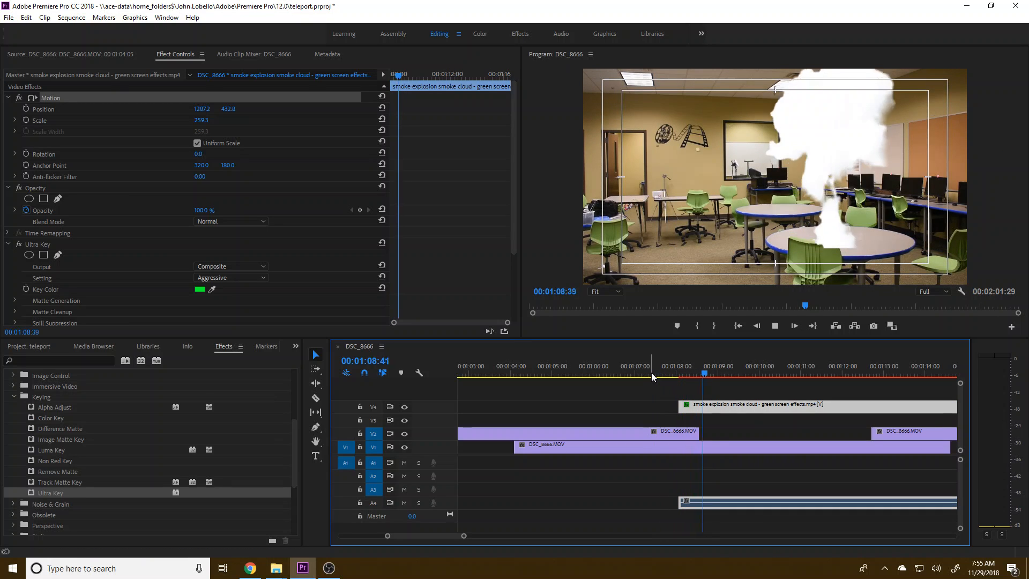
{"action": "key", "text": "space"}
{"action": "key", "text": "Up"}
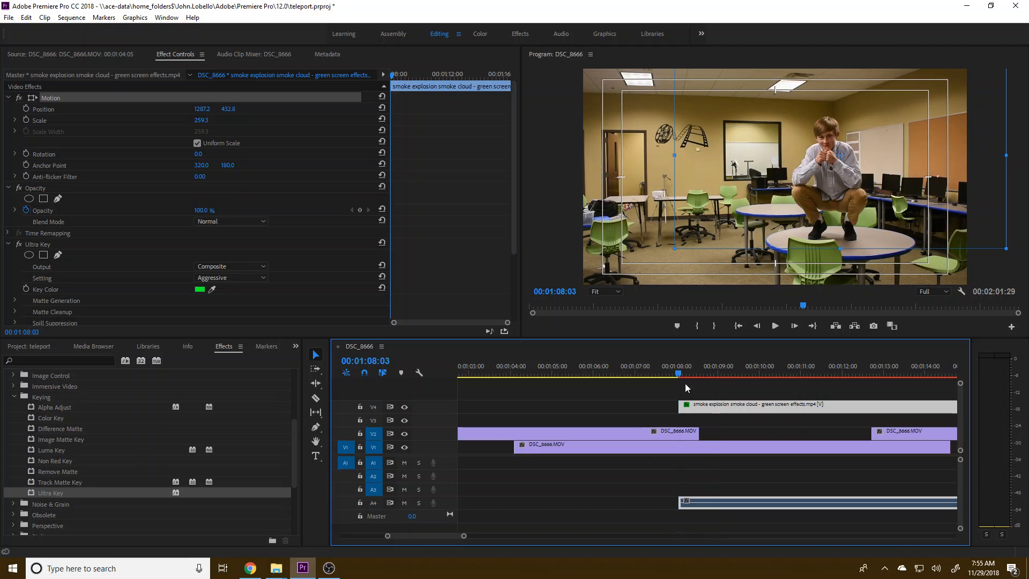
{"action": "left_click_drag", "start_coordinate": [697, 411], "coordinate": [698, 411]}
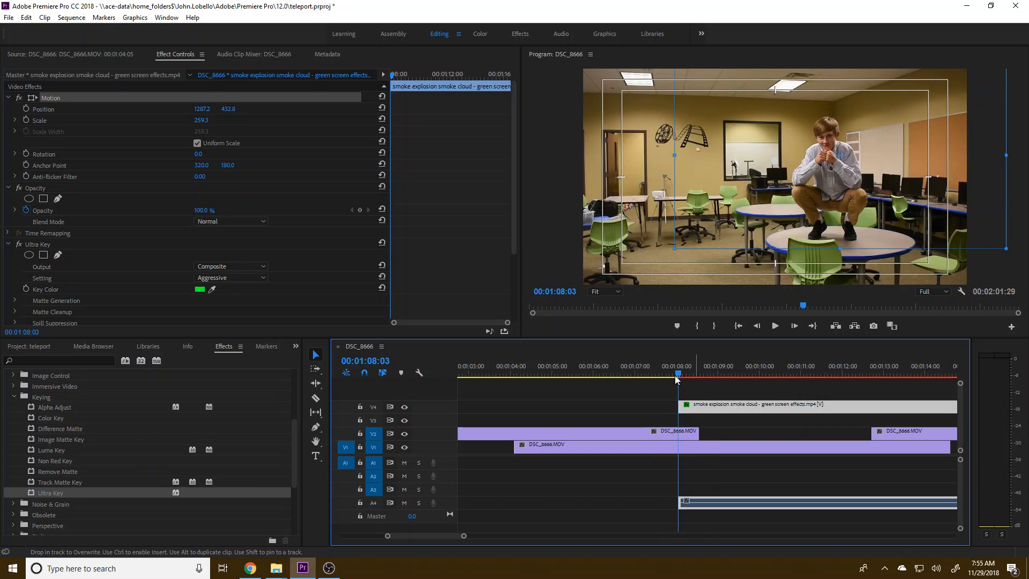
{"action": "left_click_drag", "start_coordinate": [678, 374], "coordinate": [672, 375]}
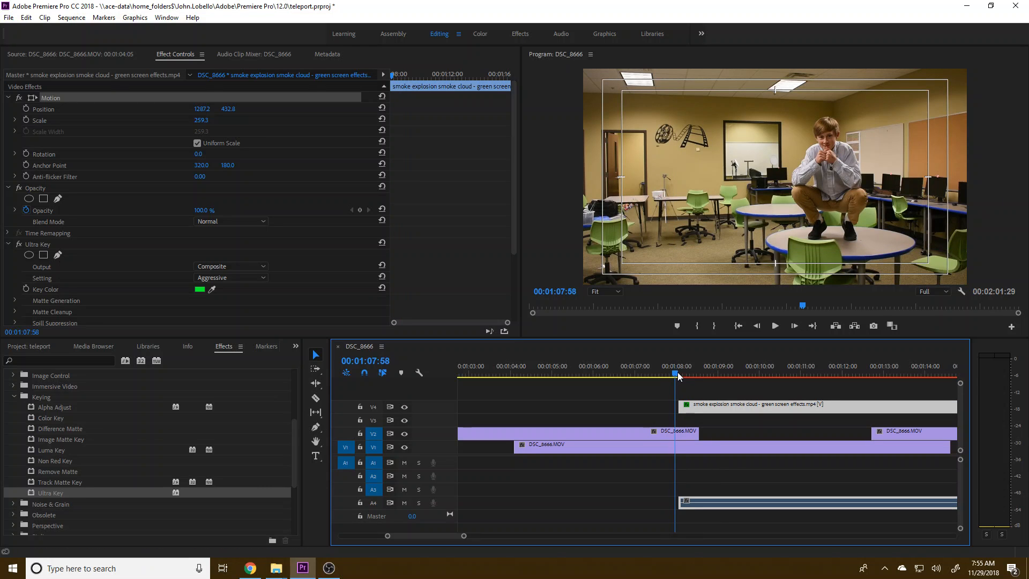
{"action": "left_click_drag", "start_coordinate": [701, 411], "coordinate": [697, 411]}
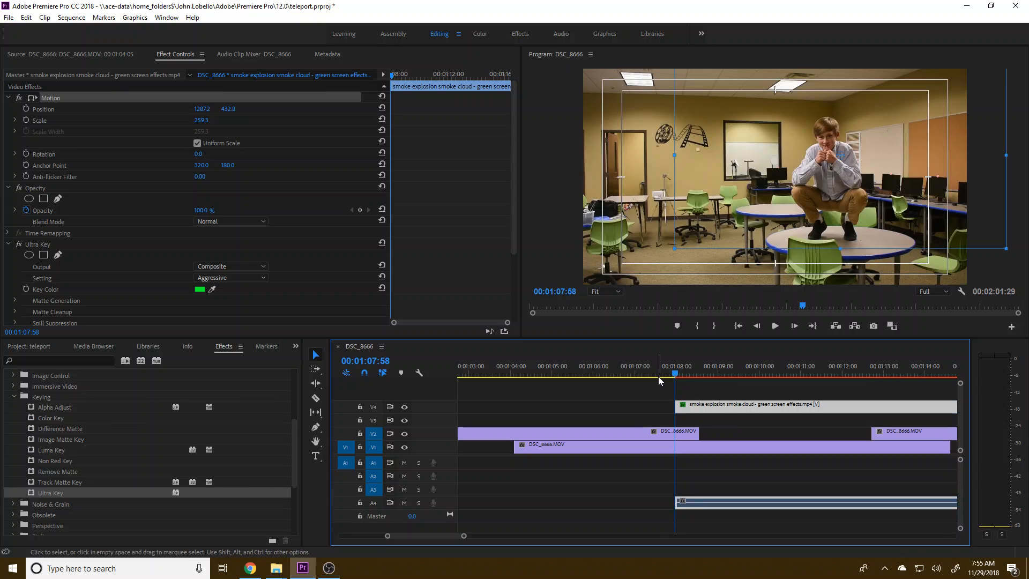
{"action": "left_click", "coordinate": [656, 374]}
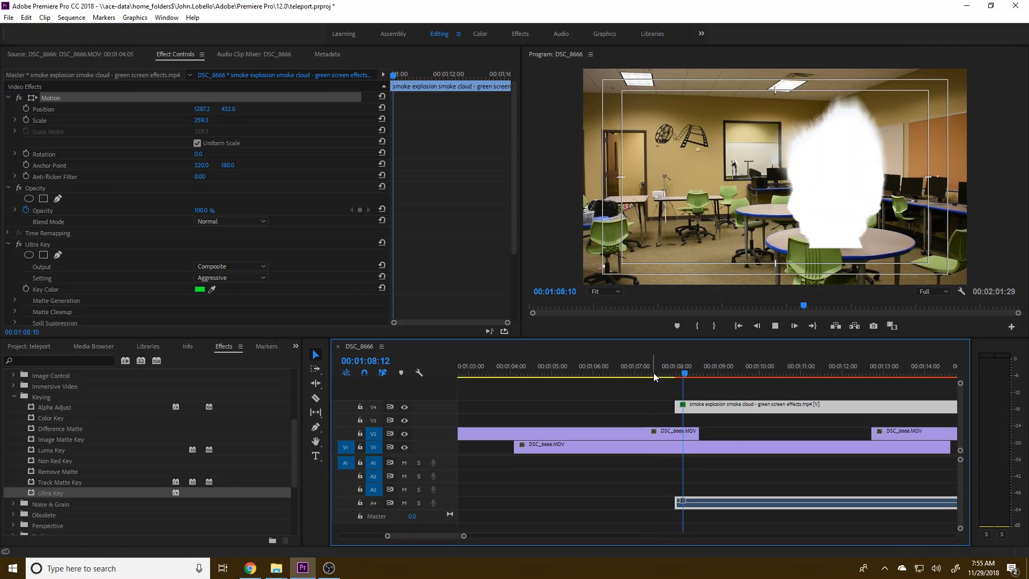
{"action": "key", "text": "space"}
Move the smoke clip's start to about 00:01:08:08 and play through the disappearance and the empty-room section.
{"action": "left_click", "coordinate": [674, 374]}
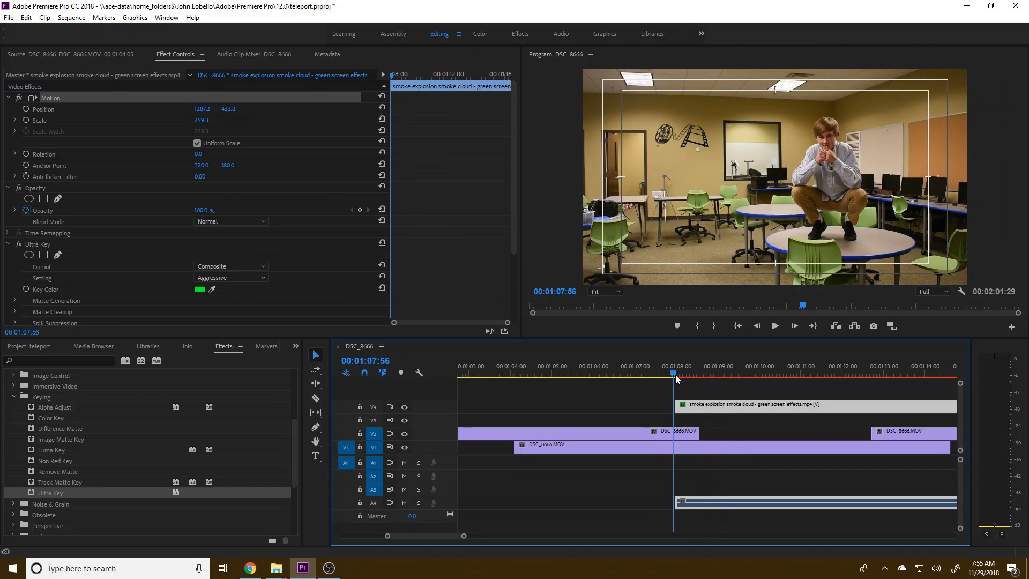
{"action": "left_click_drag", "start_coordinate": [692, 409], "coordinate": [700, 409]}
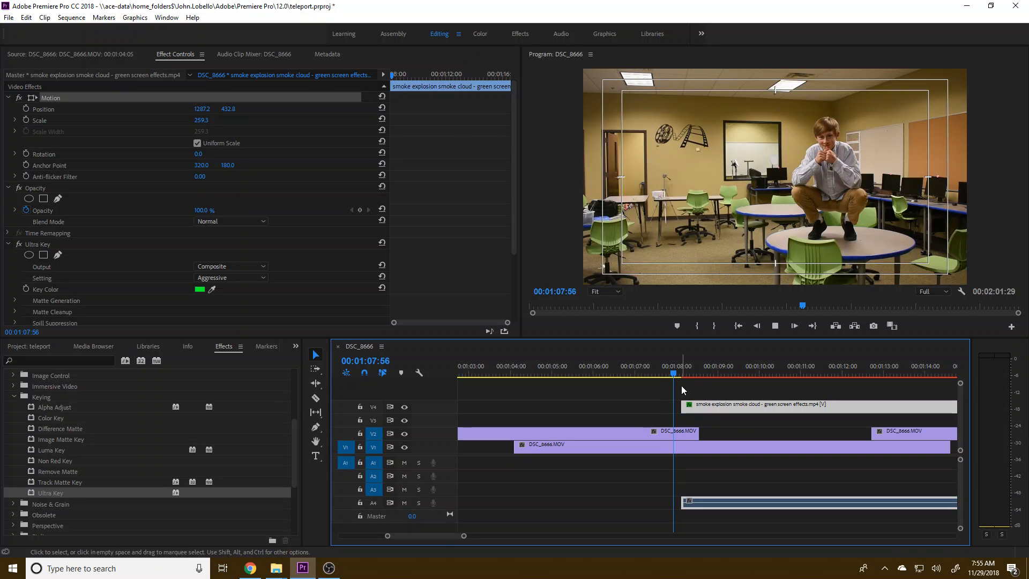
{"action": "key", "text": "space"}
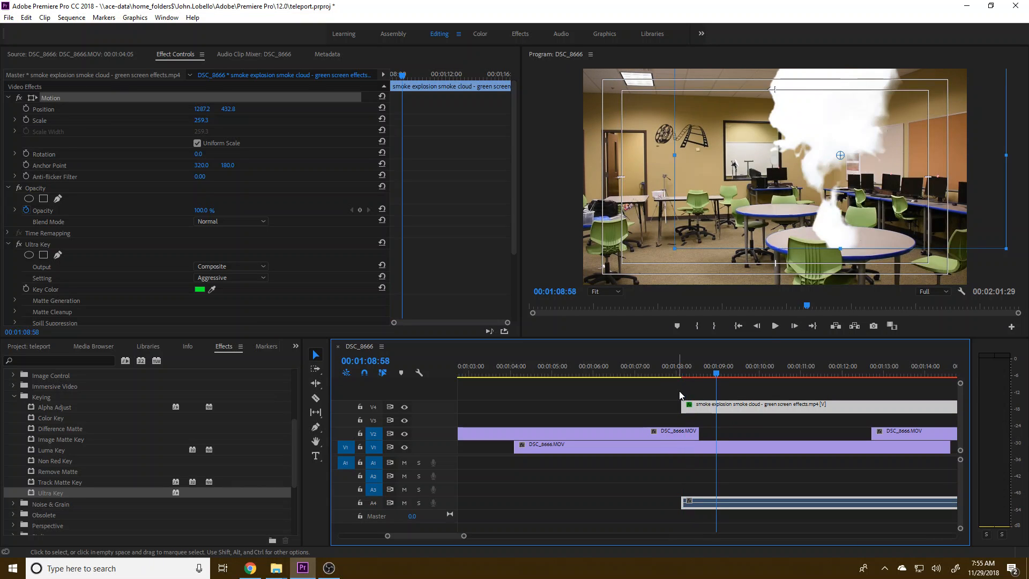
{"action": "key", "text": "space"}
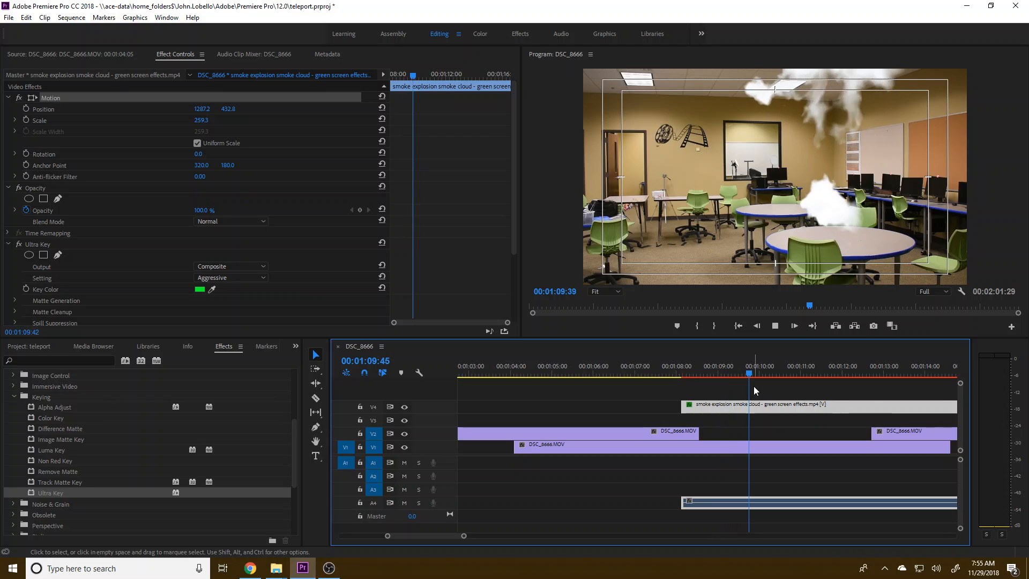
{"action": "key", "text": "space"}
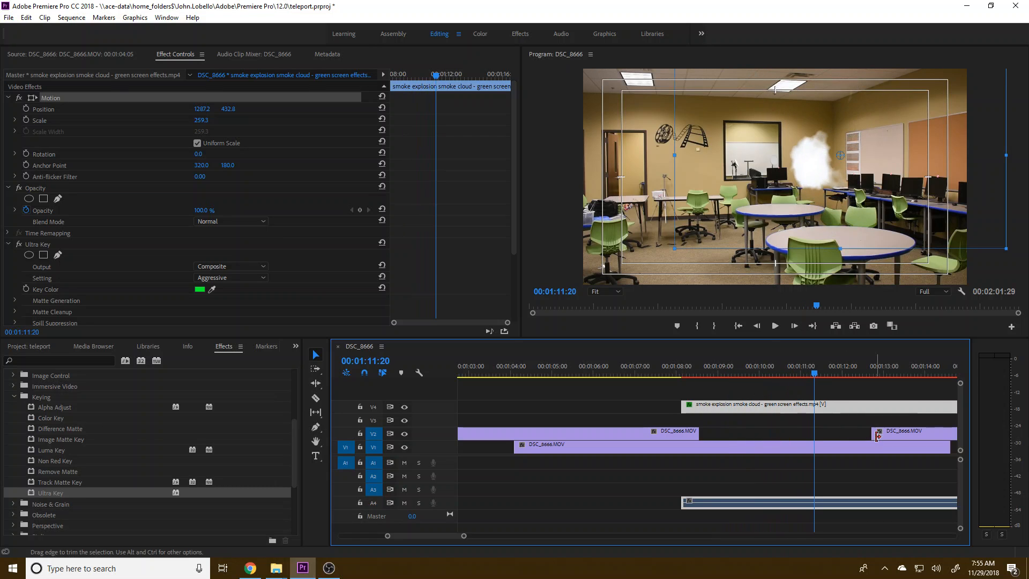
Find the boy's first reappearance frame at 00:01:12:42 and place a duplicate of the keyed smoke clip on V3 starting just before it.
{"action": "left_click_drag", "start_coordinate": [819, 378], "coordinate": [871, 382]}
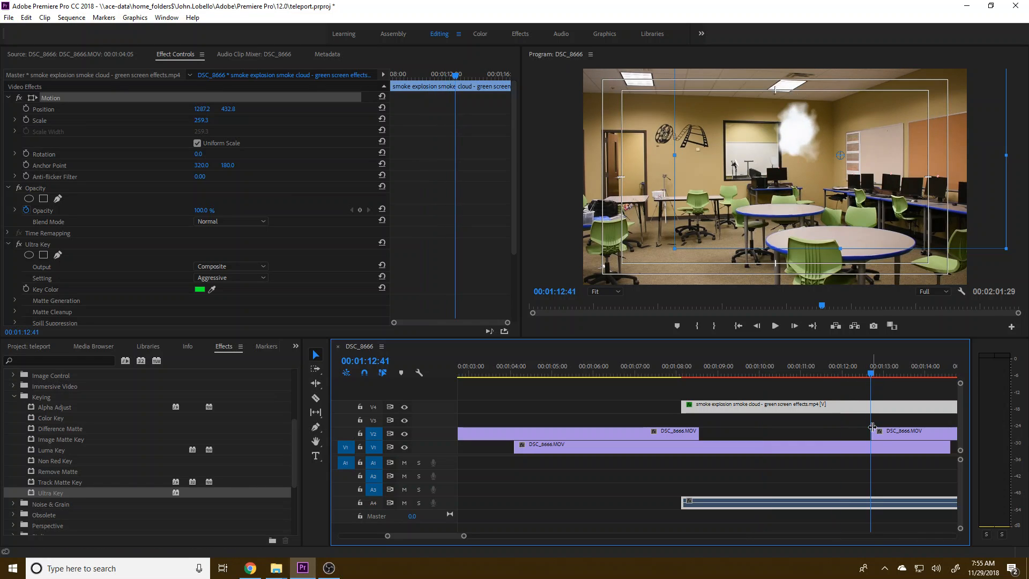
{"action": "key", "text": "Right"}
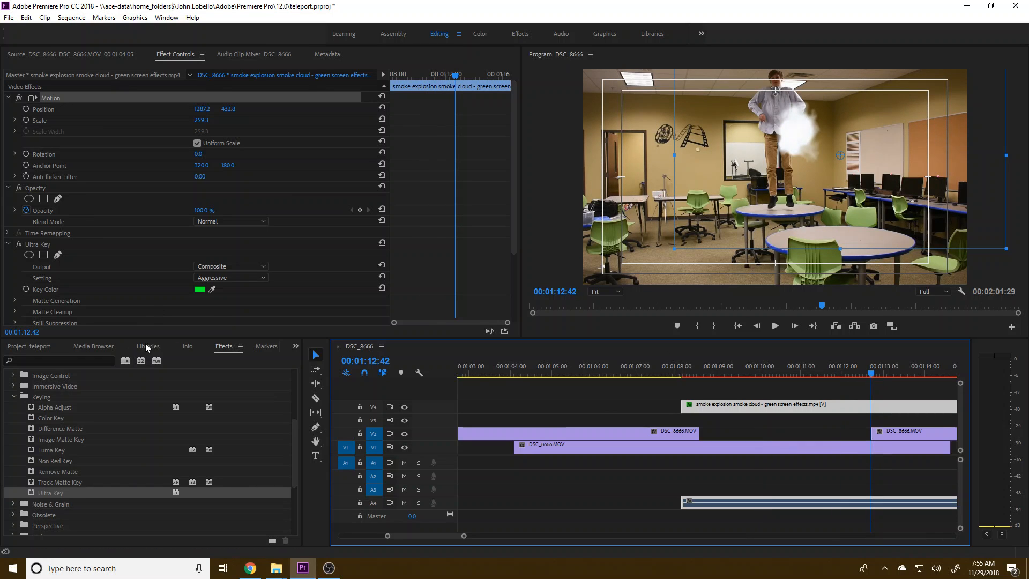
{"action": "left_click_drag", "start_coordinate": [751, 419], "coordinate": [906, 426]}
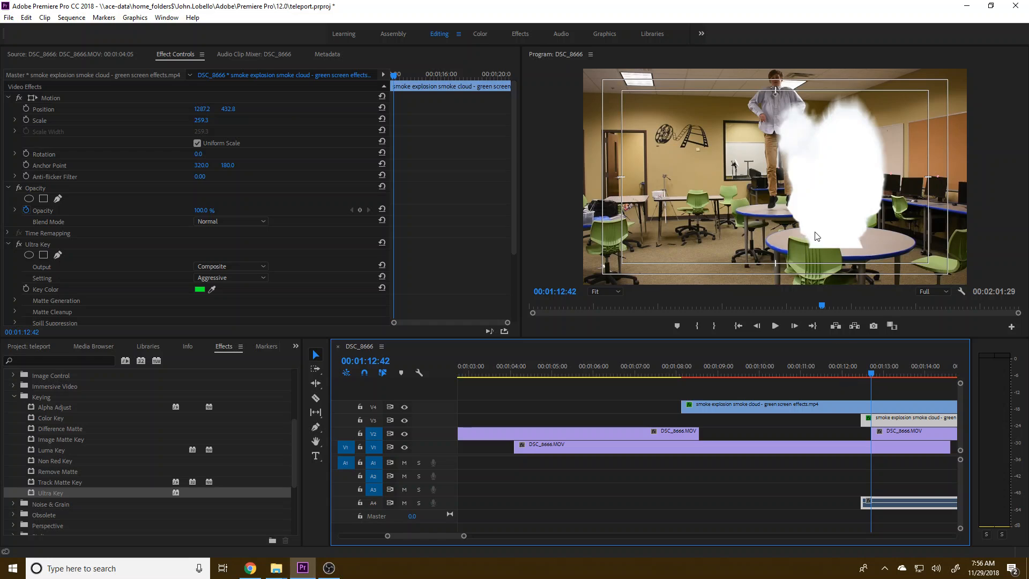
Scale the V3 smoke duplicate to about 225.1, position it over the reappeared boy at about 984.1, 301.5, and preview the reappearance.
{"action": "left_click", "coordinate": [57, 101]}
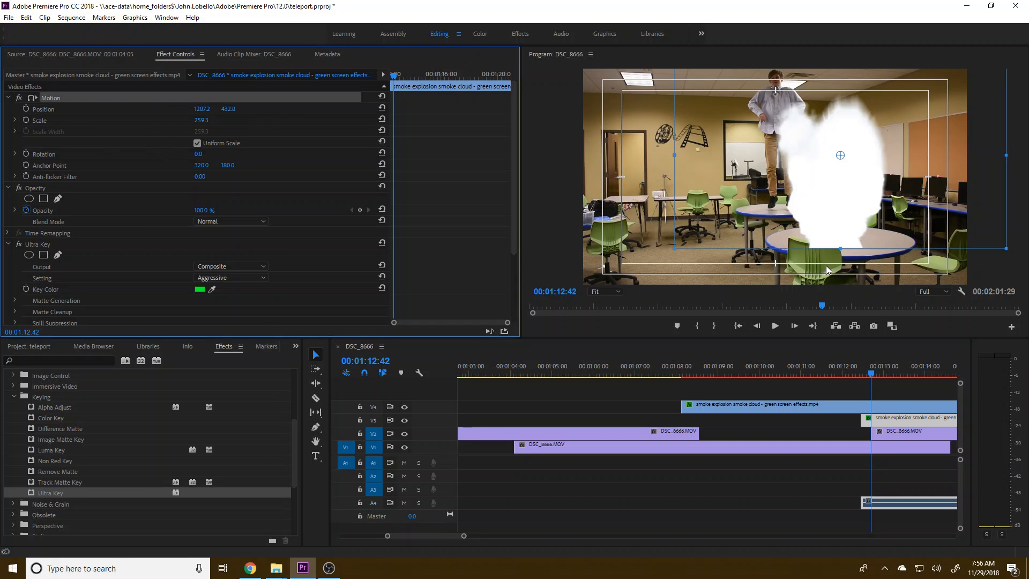
{"action": "left_click", "coordinate": [843, 239]}
{"action": "left_click_drag", "start_coordinate": [830, 229], "coordinate": [789, 201]}
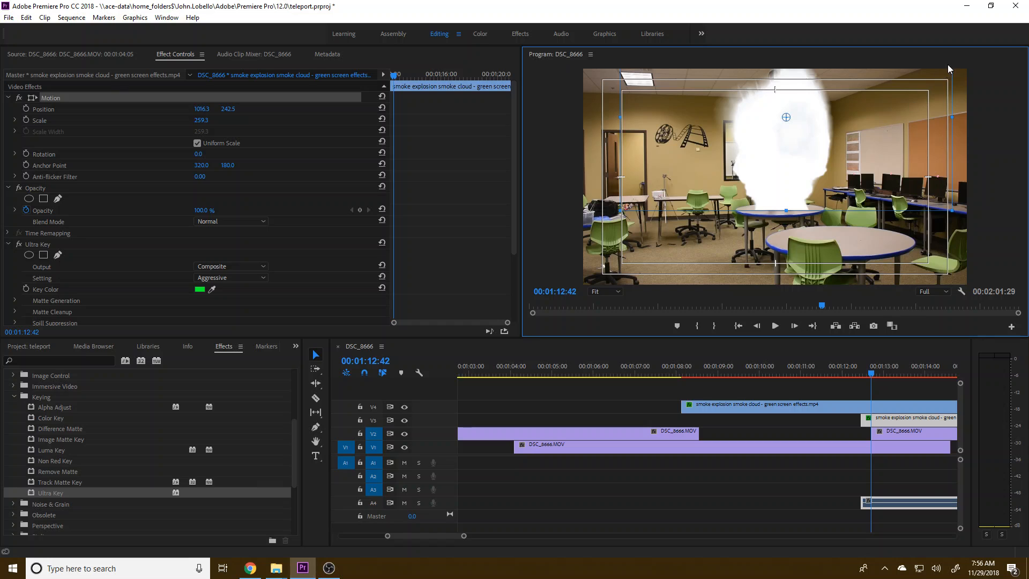
{"action": "left_click_drag", "start_coordinate": [952, 212], "coordinate": [889, 197]}
{"action": "left_click_drag", "start_coordinate": [808, 172], "coordinate": [801, 179]}
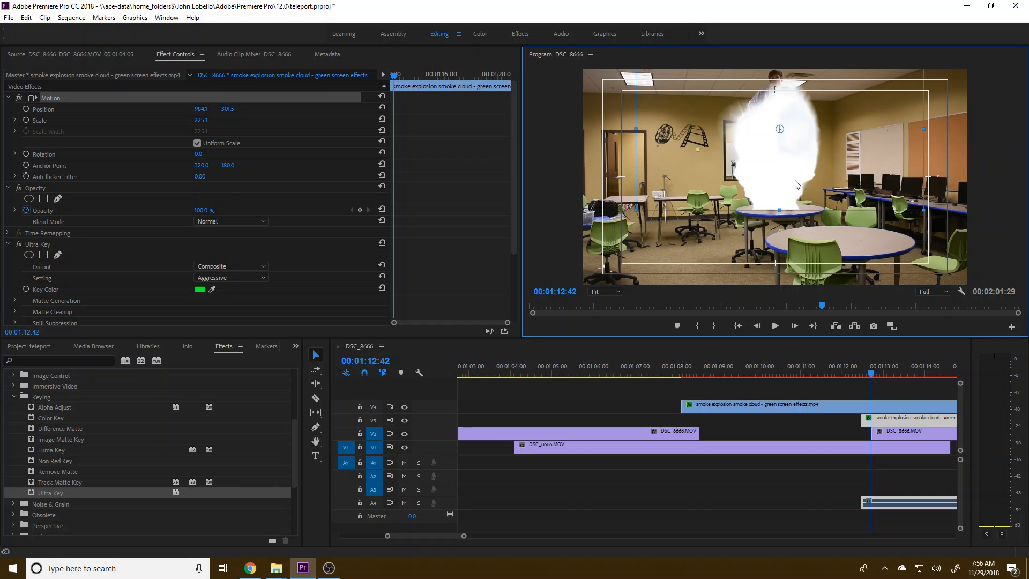
{"action": "left_click", "coordinate": [851, 370]}
{"action": "key", "text": "space"}
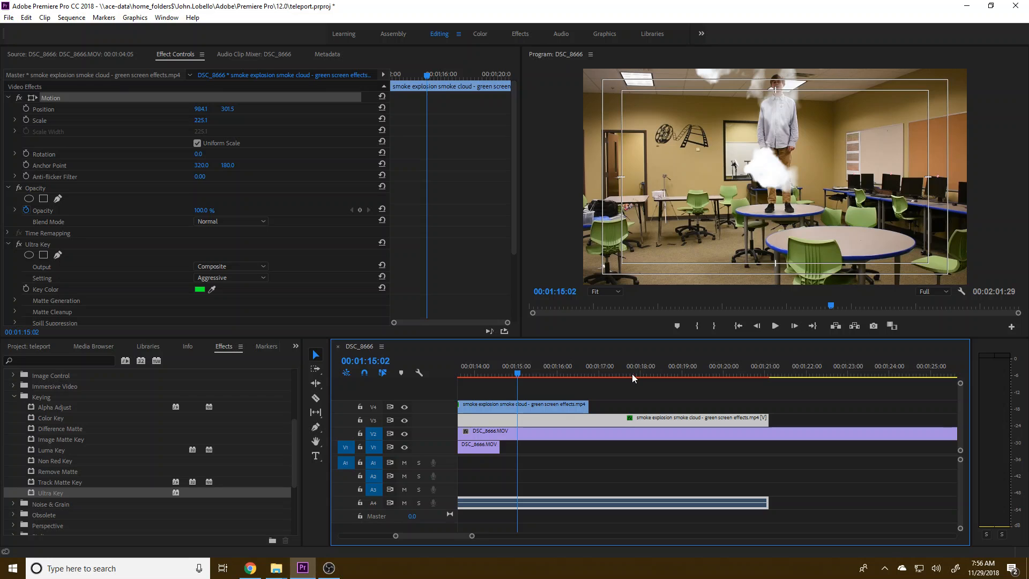
{"action": "key", "text": "space"}
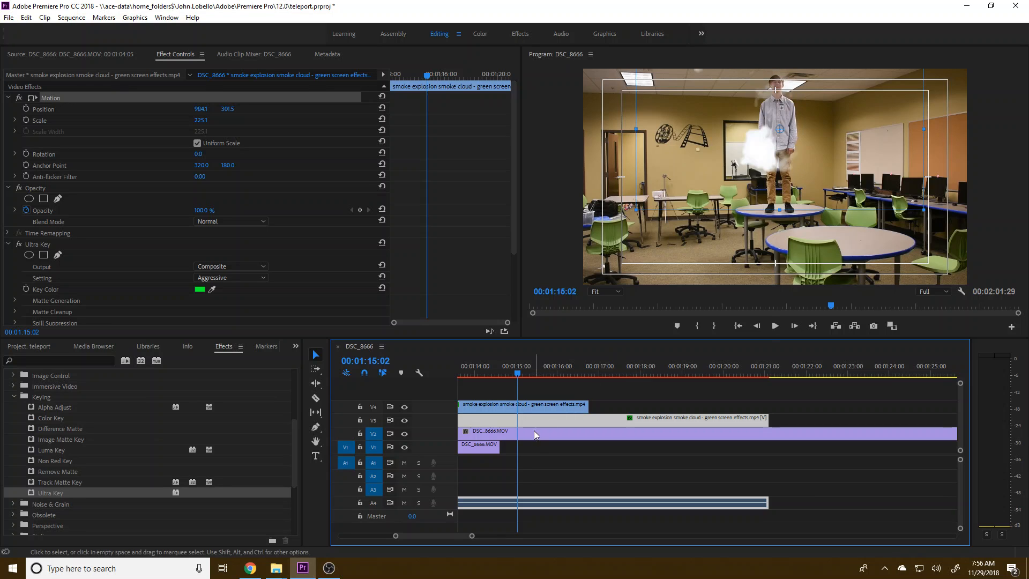
Move the V3 smoke clip and the V2 reappearance clip earlier together, so the reappearance clip meets the end of the preceding V2 clip.
{"action": "scroll", "coordinate": [455, 533], "scroll_direction": "up", "scroll_amount": 5}
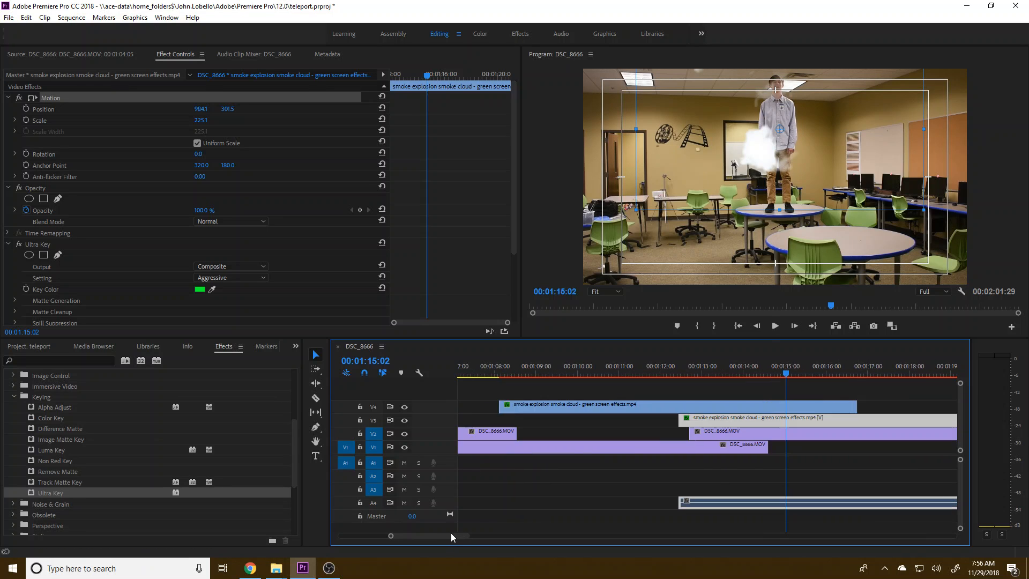
{"action": "left_click", "coordinate": [619, 452]}
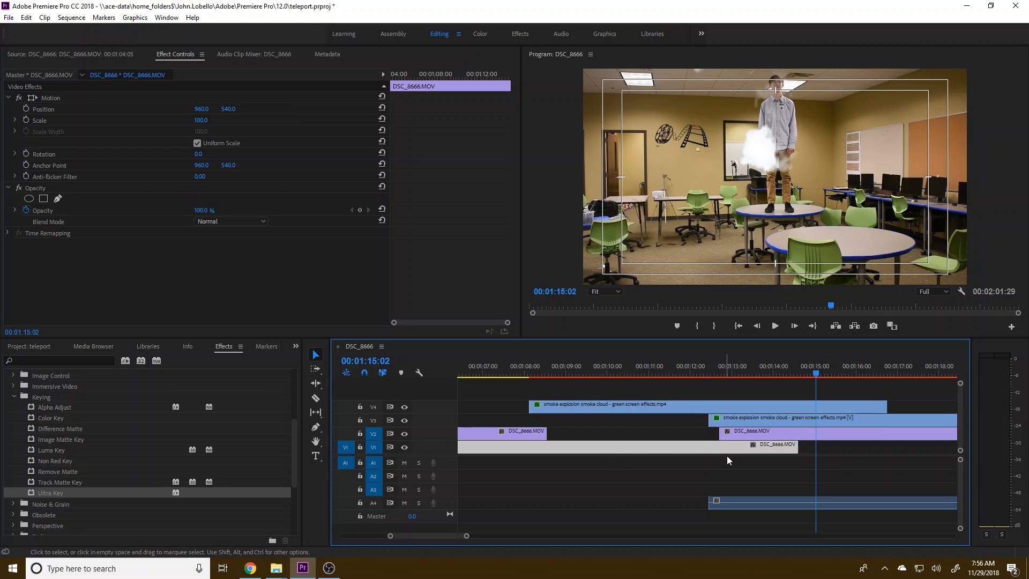
{"action": "left_click_drag", "start_coordinate": [699, 421], "coordinate": [549, 379]}
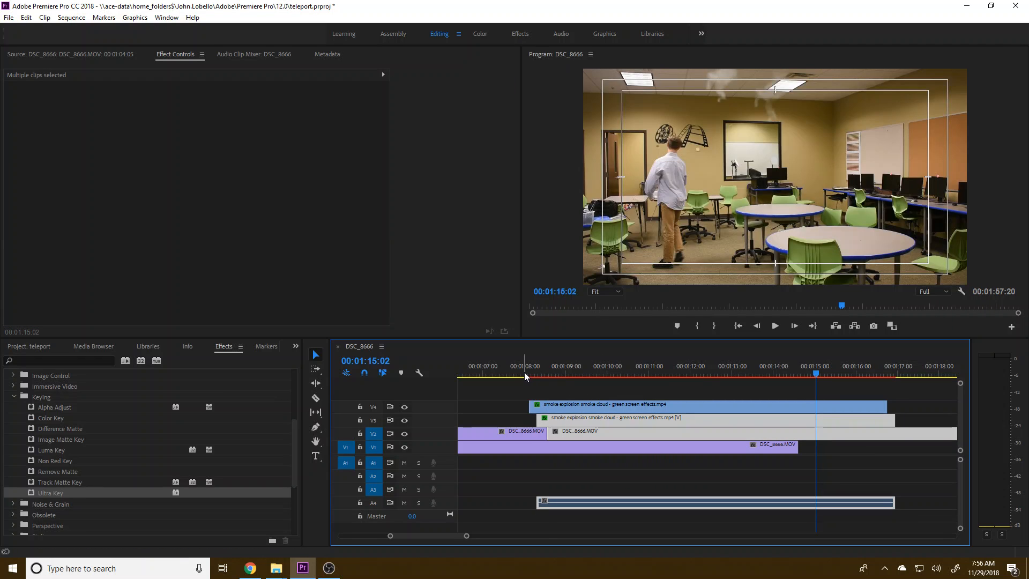
{"action": "left_click", "coordinate": [559, 406]}
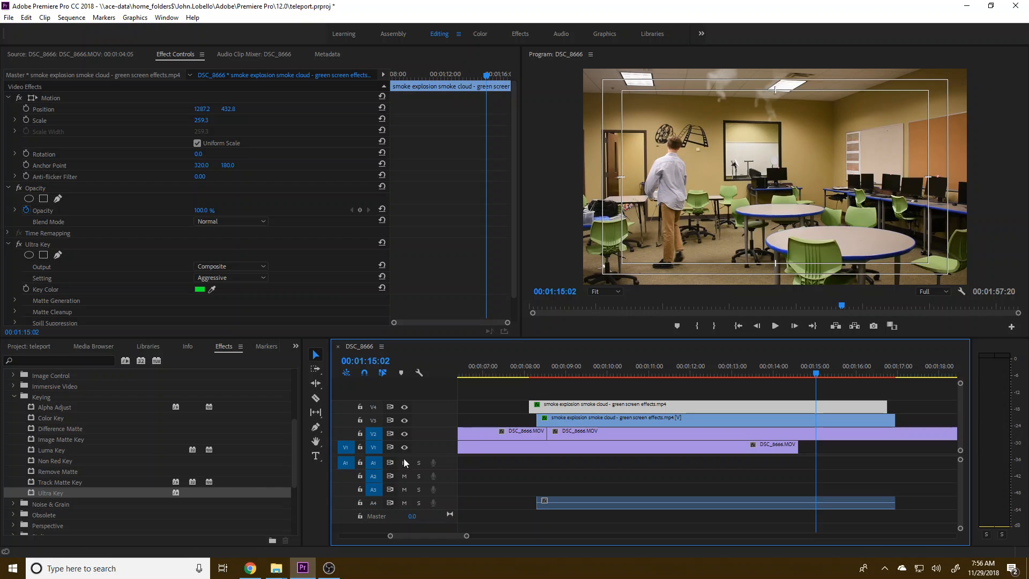
{"action": "left_click", "coordinate": [329, 568]}
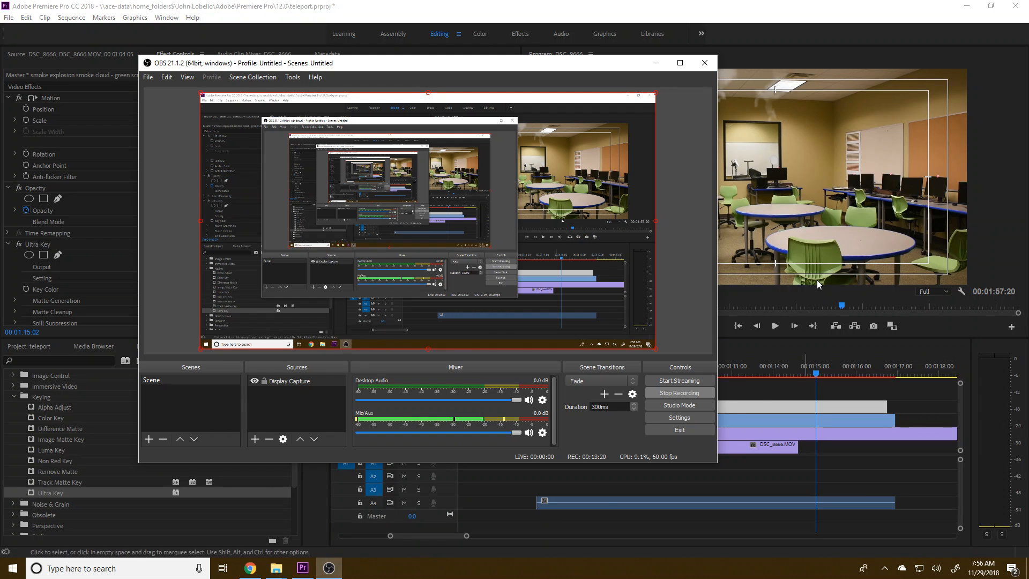
{"action": "left_click", "coordinate": [837, 247]}
{"action": "left_click", "coordinate": [653, 417]}
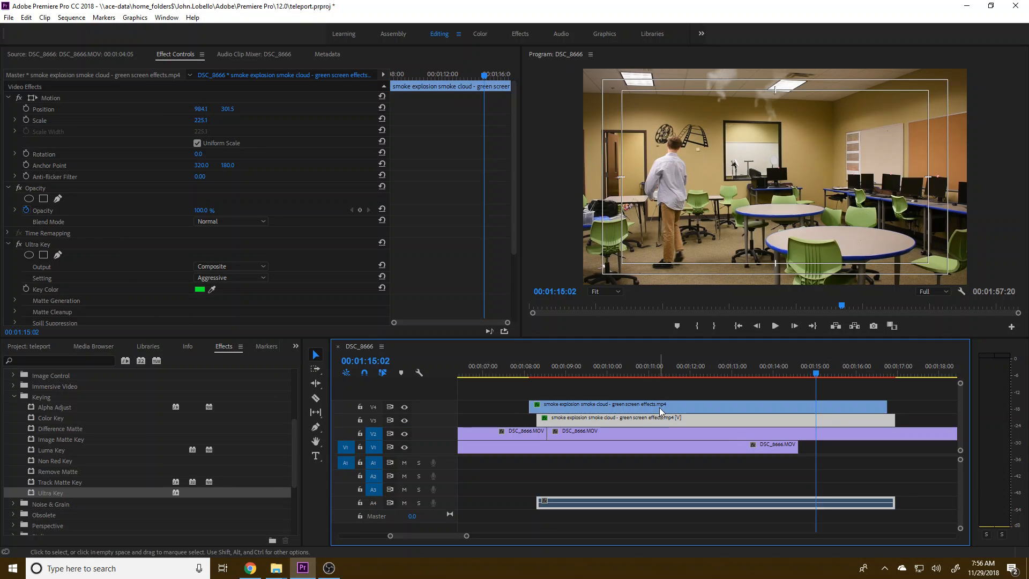
{"action": "left_click", "coordinate": [665, 390]}
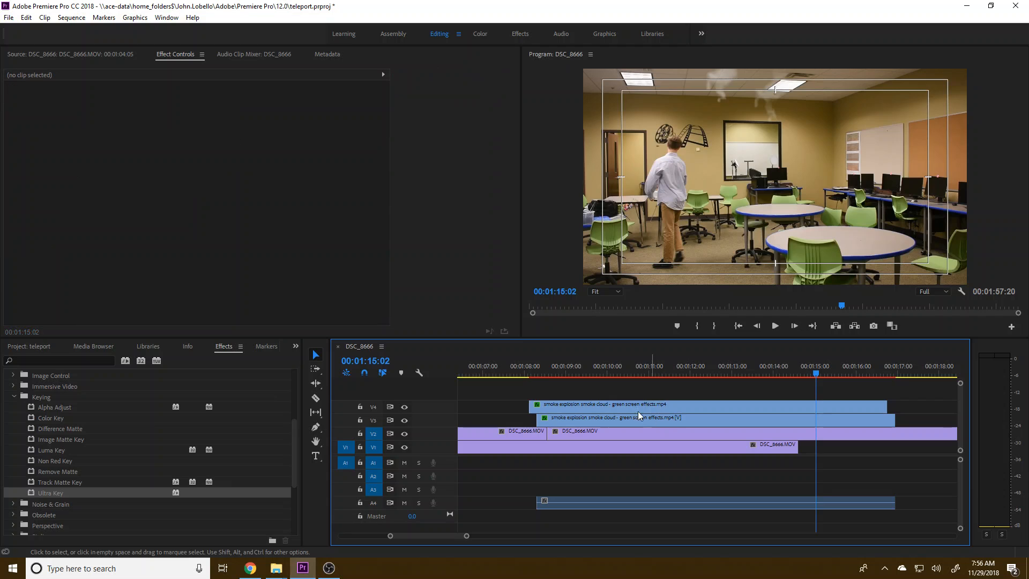
Play back the disappearance and reappearance from 00:01:07:02.
{"action": "left_click", "coordinate": [484, 371]}
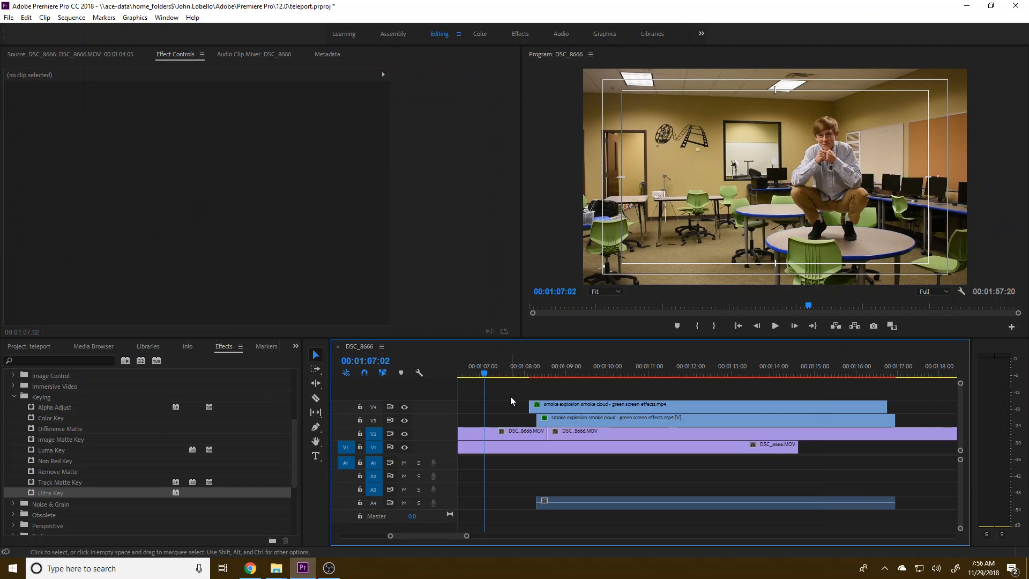
{"action": "key", "text": "space"}
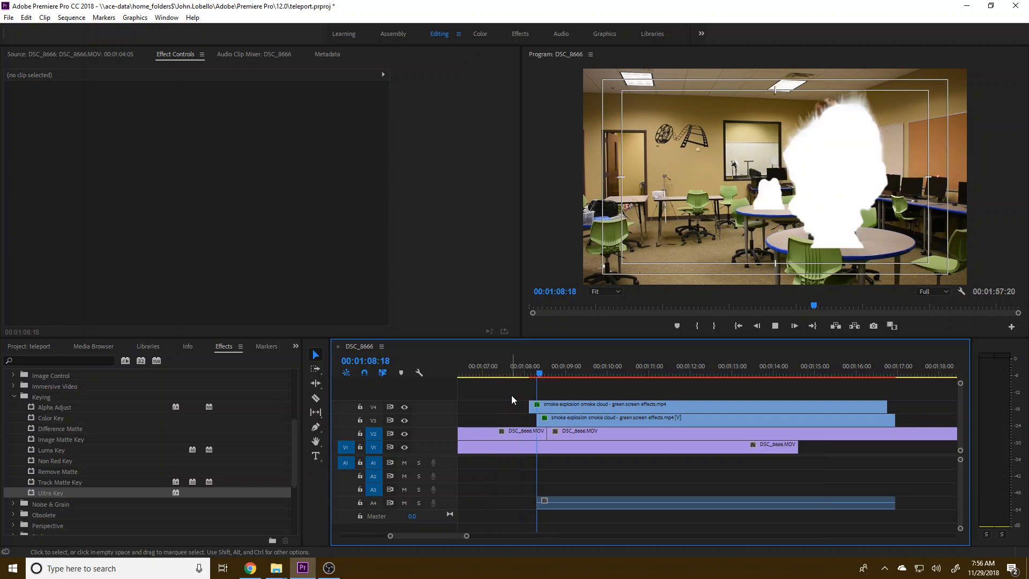
{"action": "key", "text": "space"}
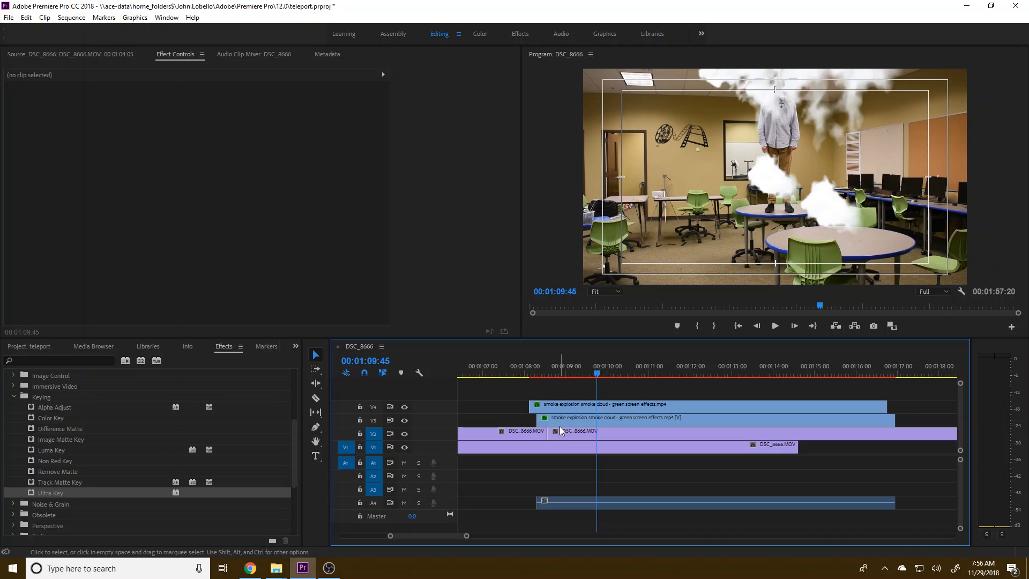
Shift the V3 smoke and V2 reappearance clips about one second later together, and play back the teleport.
{"action": "left_click", "coordinate": [563, 422]}
{"action": "left_click", "coordinate": [564, 435], "text": "shift"}
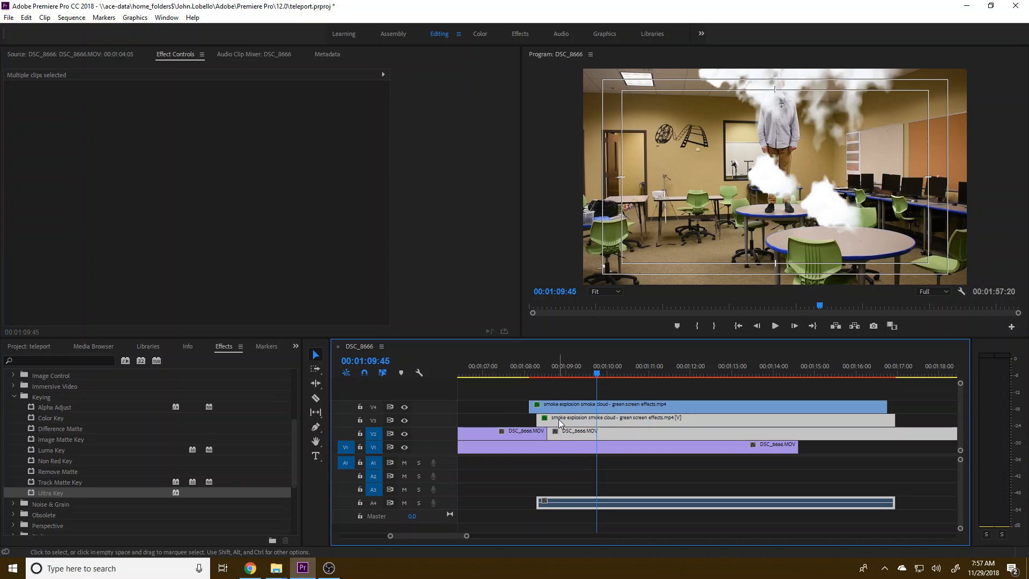
{"action": "left_click_drag", "start_coordinate": [560, 423], "coordinate": [608, 427]}
{"action": "left_click", "coordinate": [506, 365]}
{"action": "key", "text": "space"}
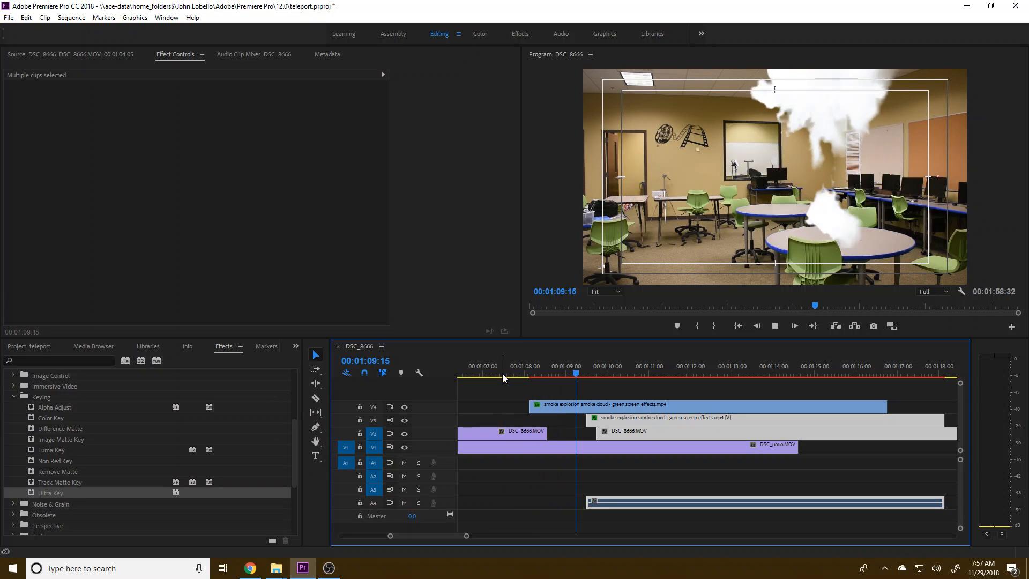
{"action": "key", "text": "space"}
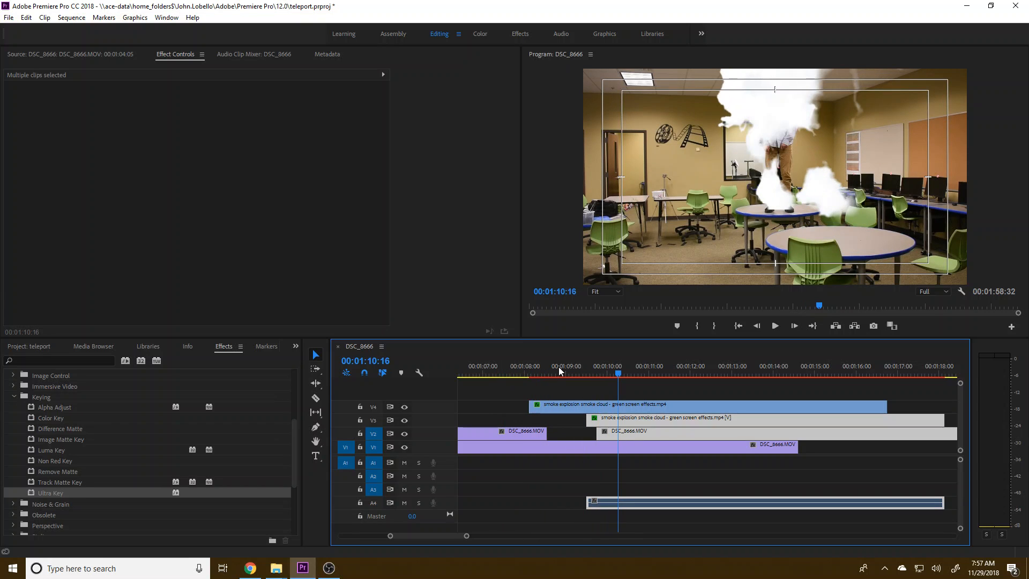
Lower the V3 smoke clip slightly by setting its vertical position to 319.5, and preview the teleport again.
{"action": "left_click", "coordinate": [775, 201]}
{"action": "left_click", "coordinate": [718, 462]}
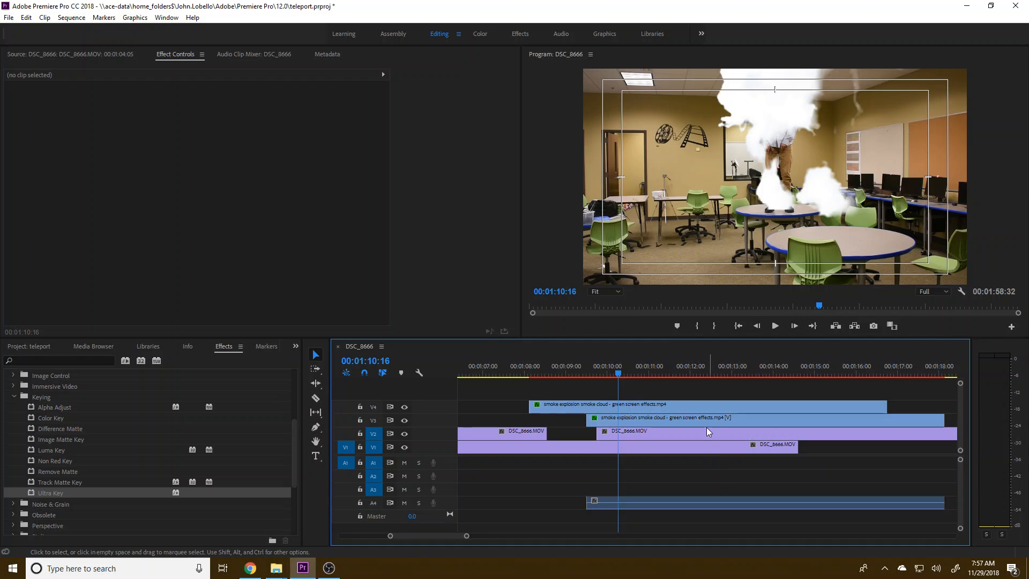
{"action": "left_click", "coordinate": [708, 417]}
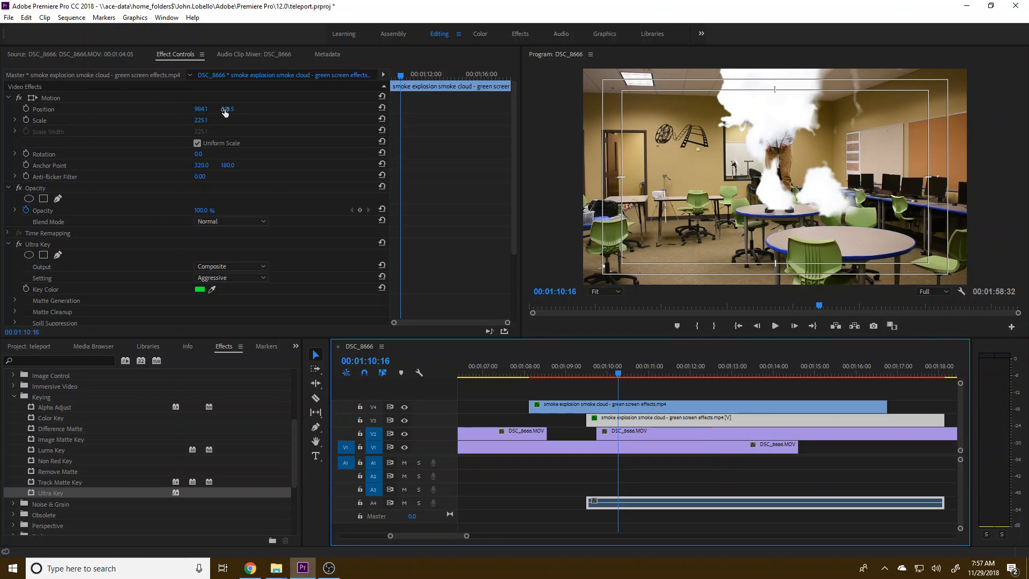
{"action": "left_click_drag", "start_coordinate": [225, 110], "coordinate": [235, 110]}
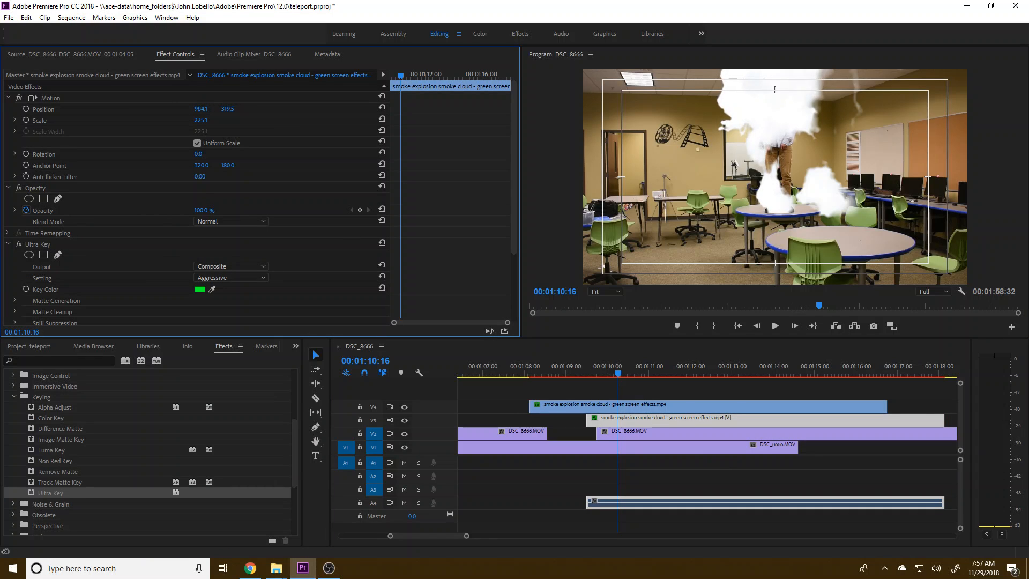
{"action": "left_click", "coordinate": [525, 374]}
{"action": "key", "text": "space"}
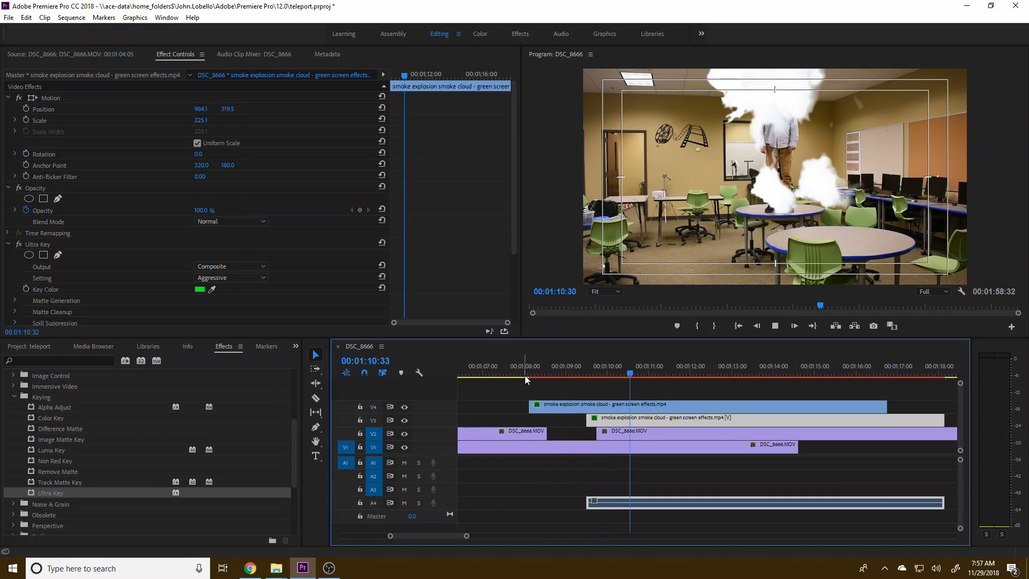
{"action": "key", "text": "space"}
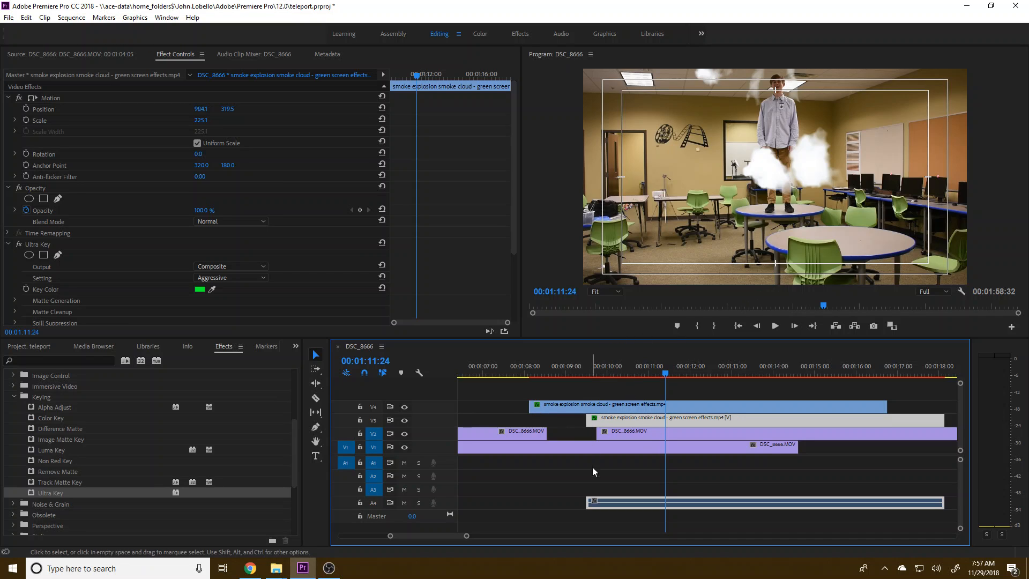
At 00:01:08:18, draw a closed pen opacity mask on the V4 smoke clip around the green chair in front of the table.
{"action": "left_click", "coordinate": [538, 374]}
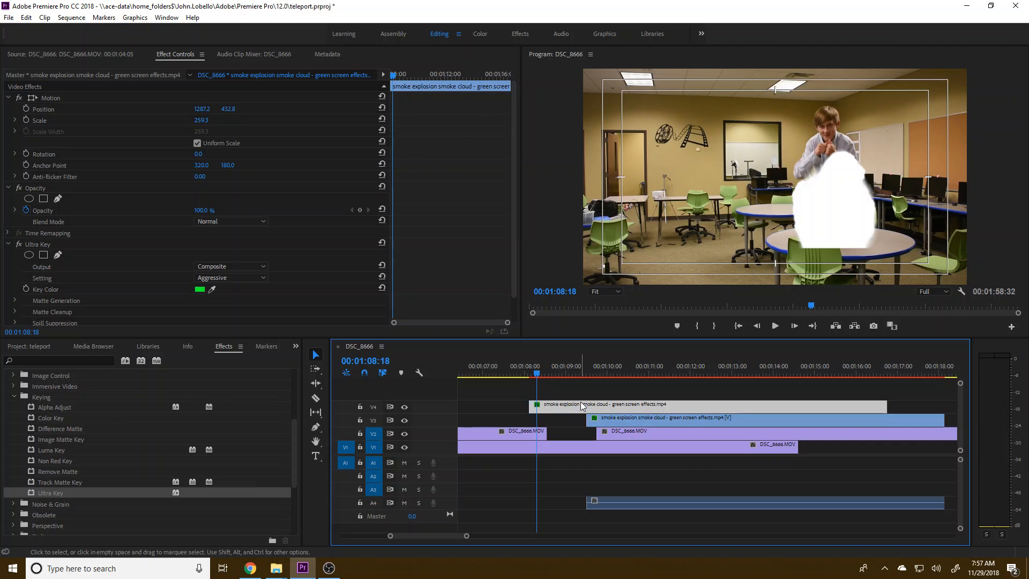
{"action": "left_click", "coordinate": [589, 418]}
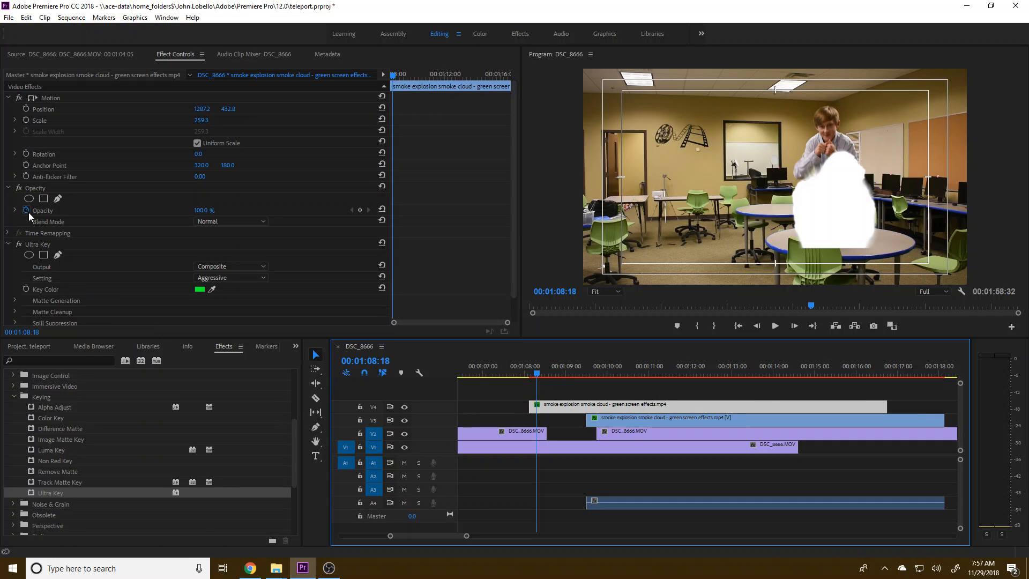
{"action": "left_click", "coordinate": [57, 199]}
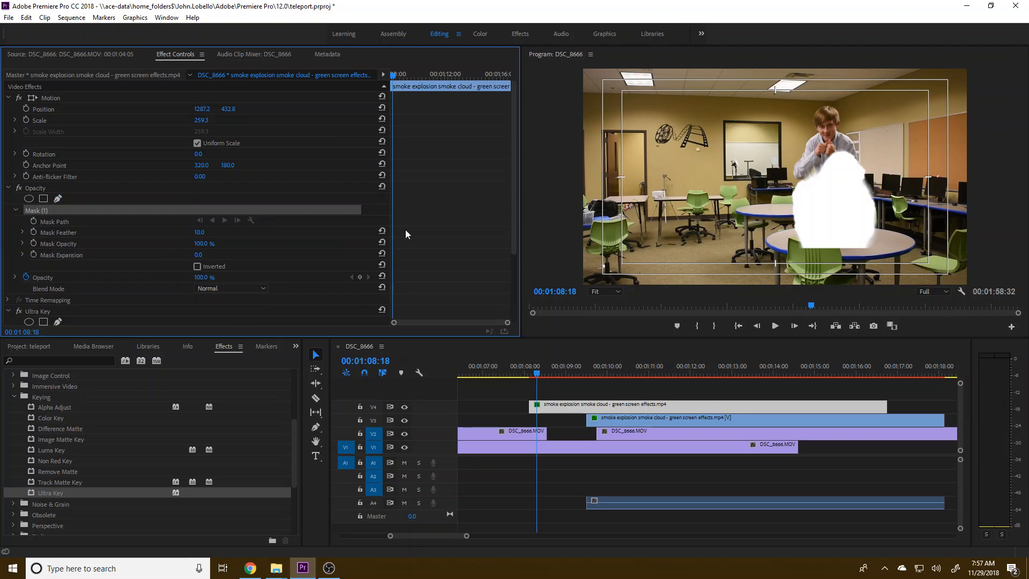
{"action": "left_click", "coordinate": [802, 241]}
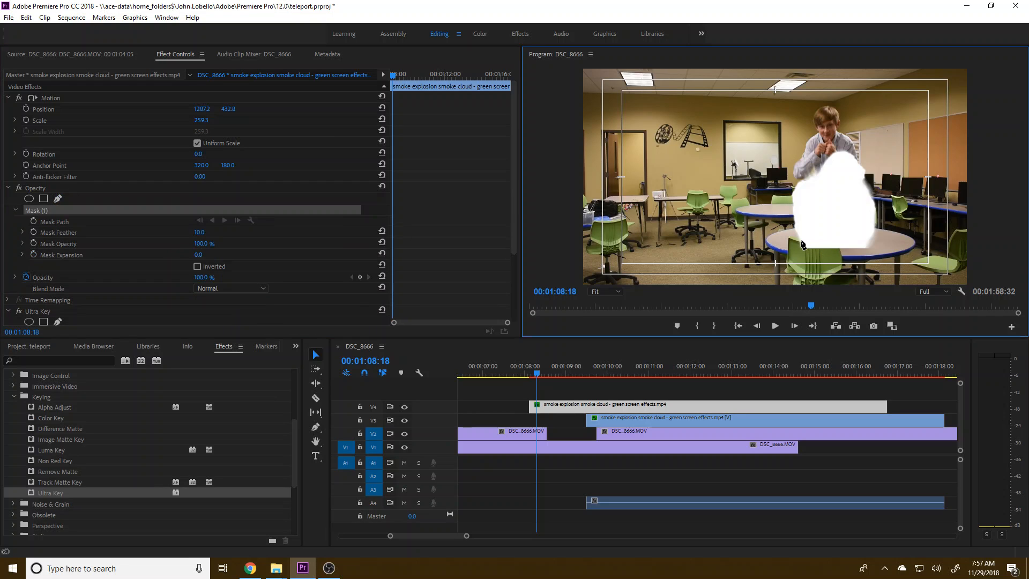
{"action": "left_click", "coordinate": [842, 242]}
{"action": "left_click_drag", "start_coordinate": [844, 244], "coordinate": [853, 237]}
{"action": "left_click_drag", "start_coordinate": [830, 281], "coordinate": [817, 285]}
{"action": "left_click_drag", "start_coordinate": [843, 243], "coordinate": [840, 247]}
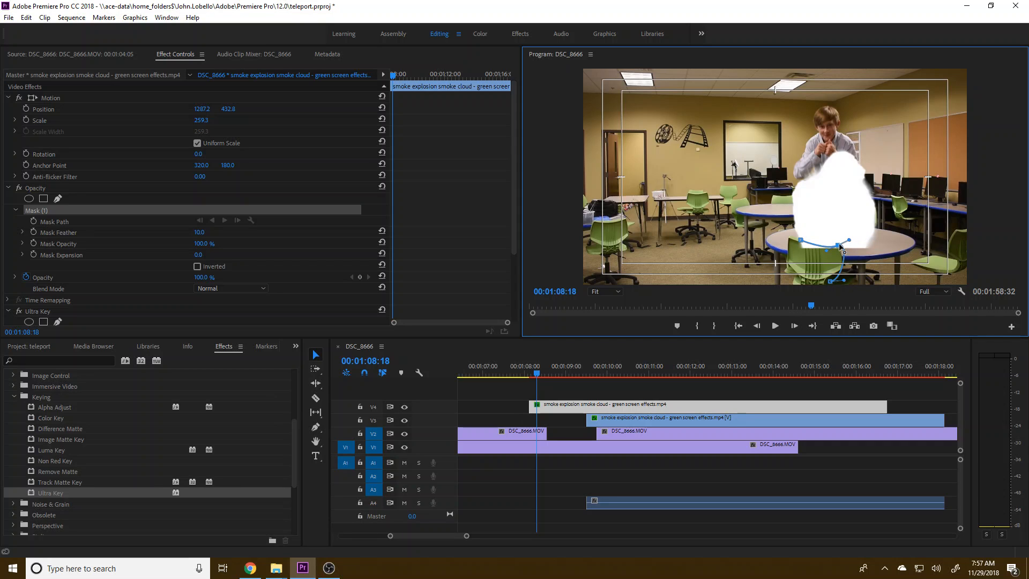
{"action": "left_click", "coordinate": [793, 281]}
{"action": "left_click", "coordinate": [801, 241]}
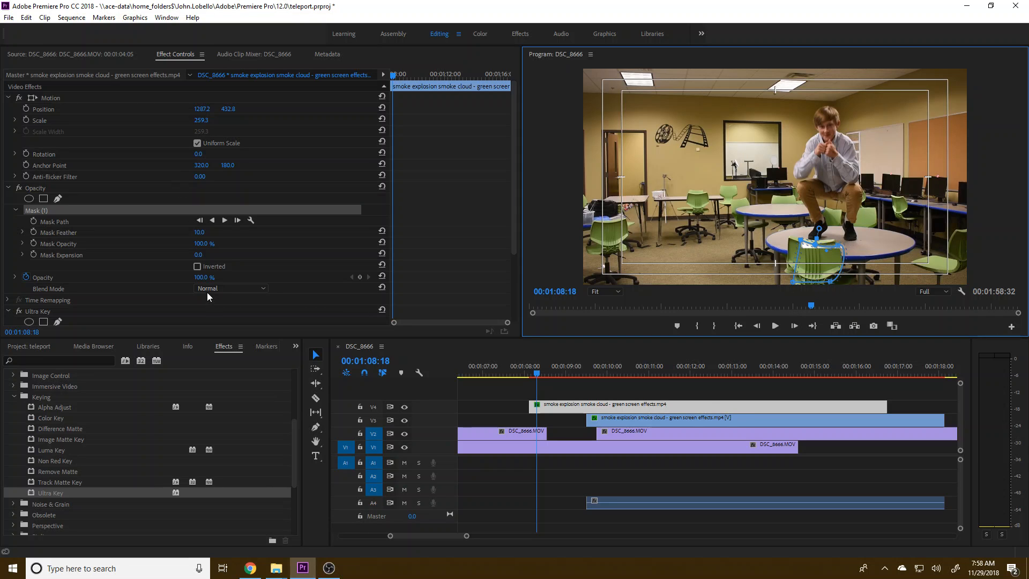
Invert the chair mask on the V4 smoke clip and play back the disappearance from 00:01:07:58.
{"action": "left_click", "coordinate": [199, 266]}
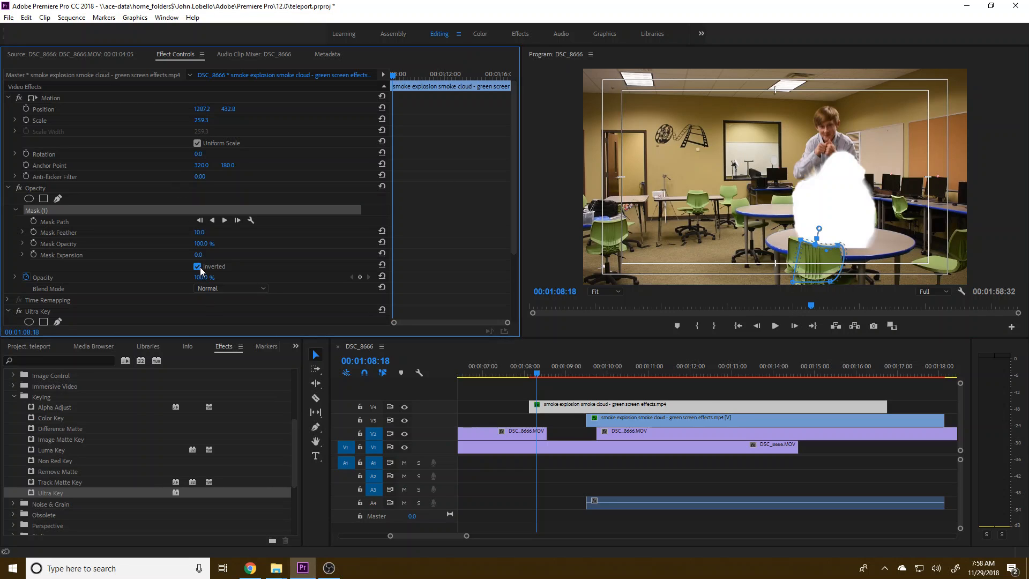
{"action": "left_click", "coordinate": [524, 370]}
{"action": "left_click", "coordinate": [553, 385]}
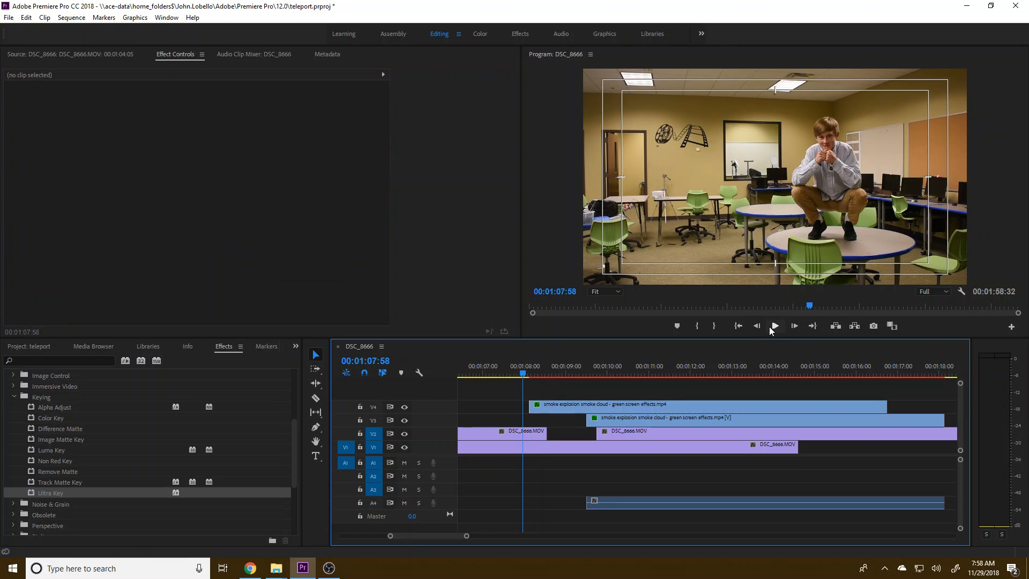
{"action": "left_click", "coordinate": [775, 327]}
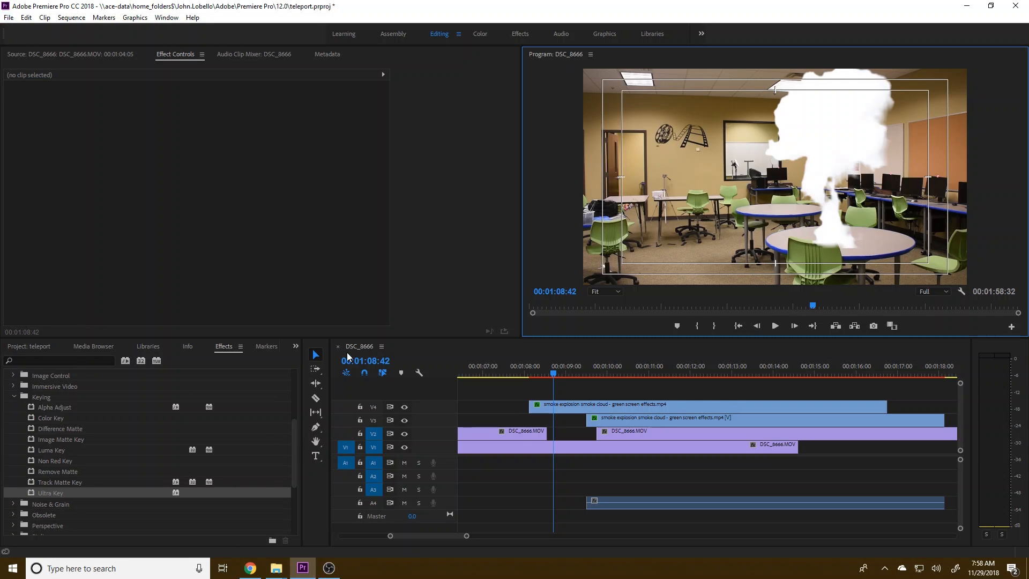
Close the DSC_8666 sequence and select the twinning sequence among the project items.
{"action": "left_click", "coordinate": [338, 347]}
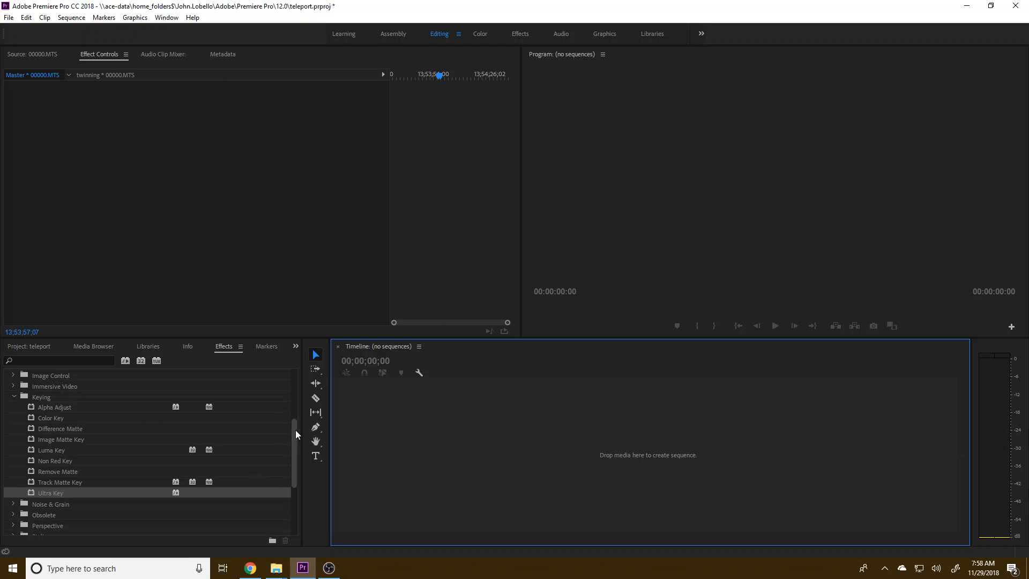
{"action": "left_click", "coordinate": [25, 347]}
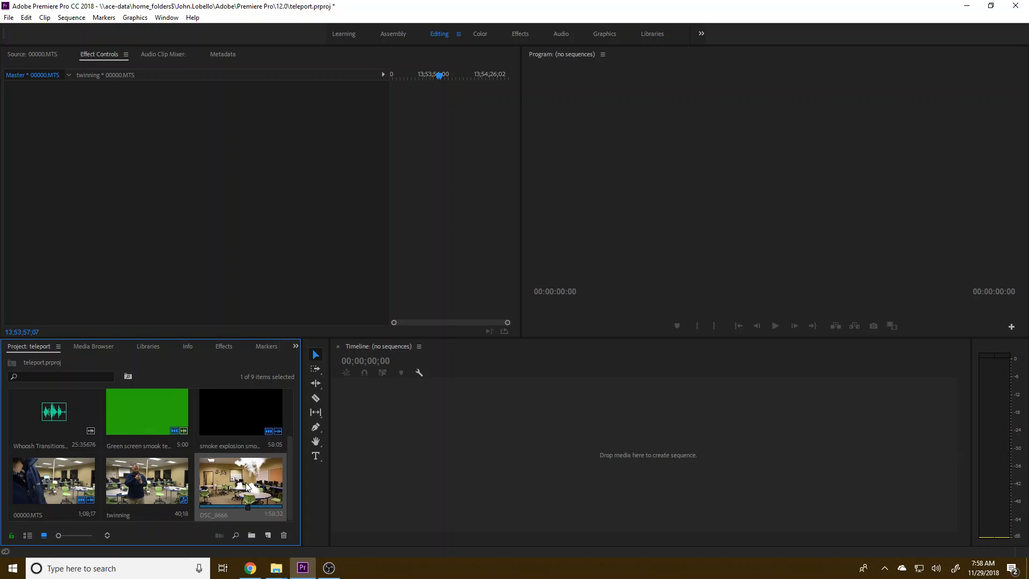
{"action": "left_click", "coordinate": [147, 495]}
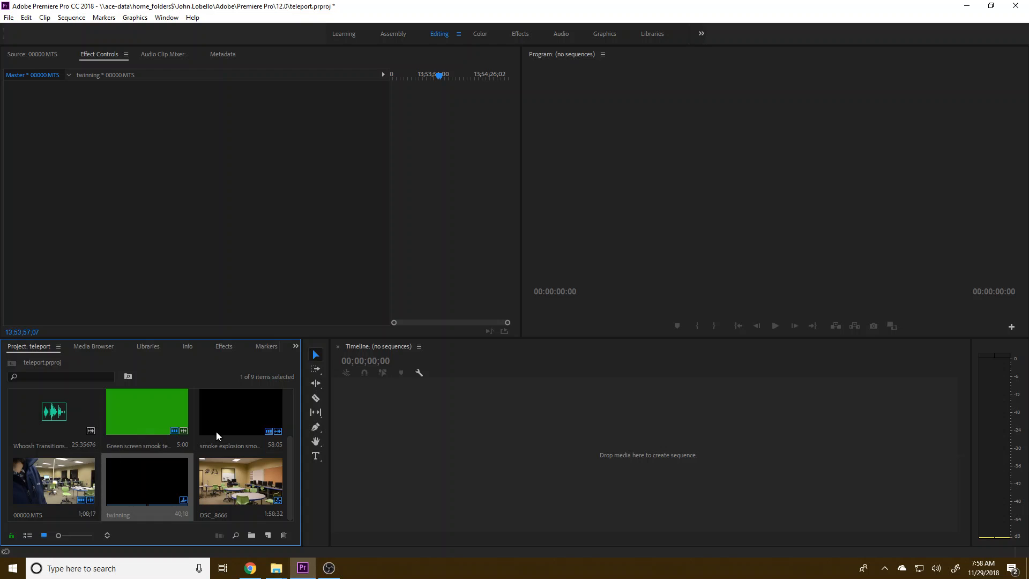
{"action": "scroll", "coordinate": [138, 445], "scroll_direction": "up", "scroll_amount": 2}
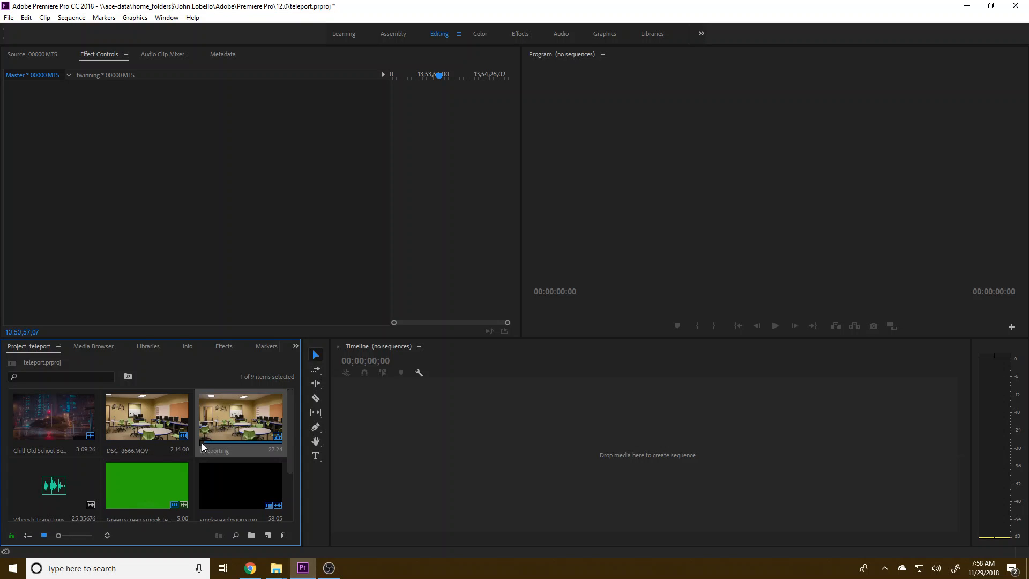
{"action": "scroll", "coordinate": [187, 456], "scroll_direction": "down", "scroll_amount": 2}
{"action": "double_click", "coordinate": [147, 484]}
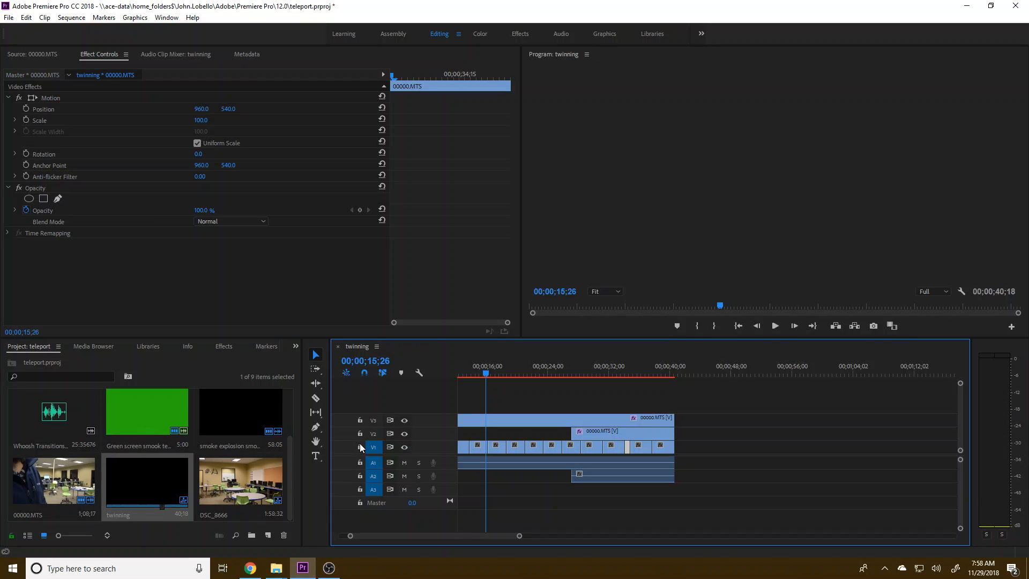
{"action": "left_click", "coordinate": [338, 346]}
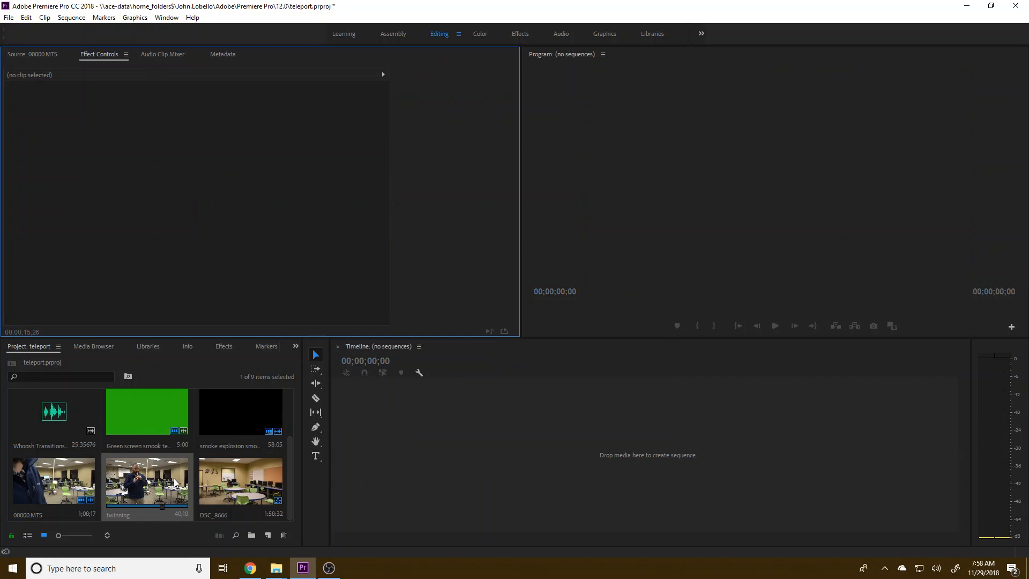
Create a new sequence from the twinning sequence and place the teleporting sequence directly after it on V1.
{"action": "left_click_drag", "start_coordinate": [322, 471], "coordinate": [482, 455]}
{"action": "scroll", "coordinate": [246, 476], "scroll_direction": "up", "scroll_amount": 3}
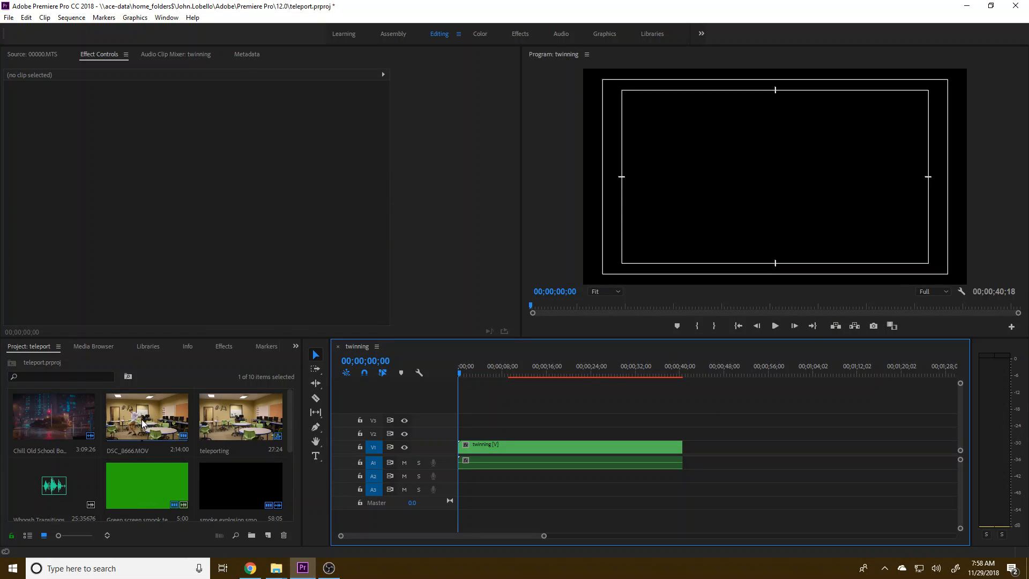
{"action": "left_click", "coordinate": [159, 411]}
{"action": "left_click_drag", "start_coordinate": [242, 416], "coordinate": [689, 457]}
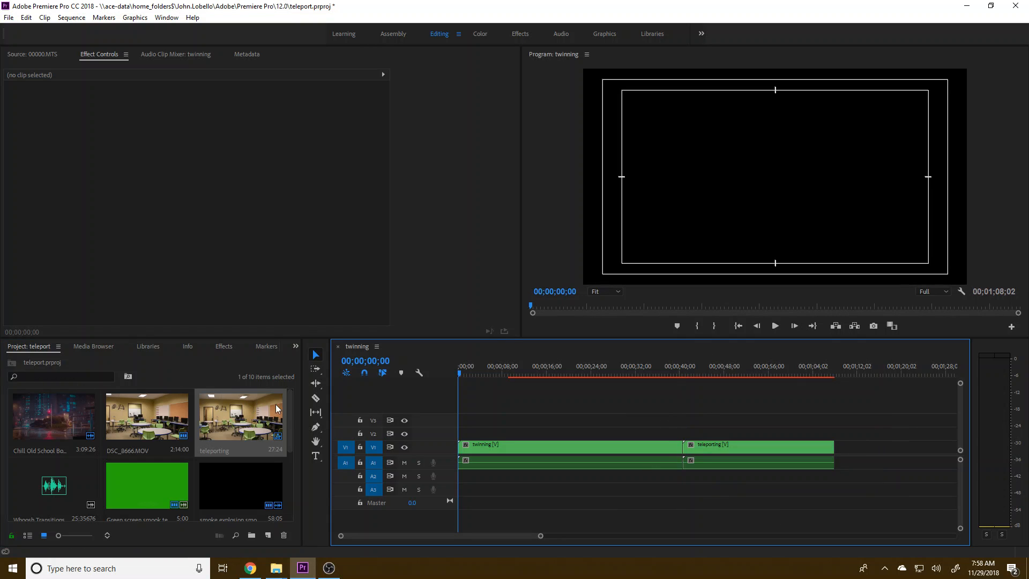
Add a Cross Dissolve video transition at the cut between the twinning and teleporting clips on V1.
{"action": "left_click", "coordinate": [6, 18]}
{"action": "left_click", "coordinate": [300, 263]}
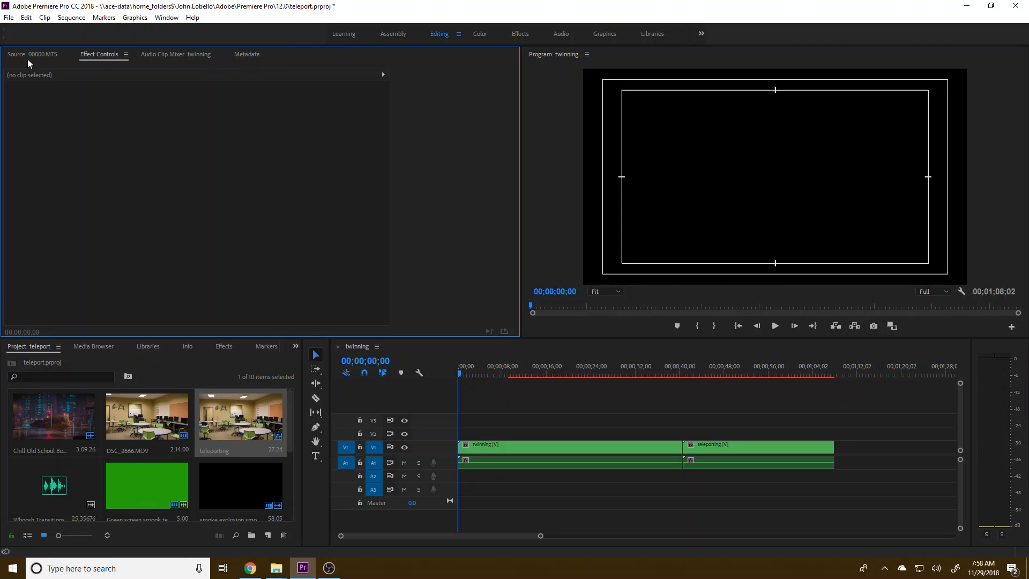
{"action": "left_click", "coordinate": [223, 347]}
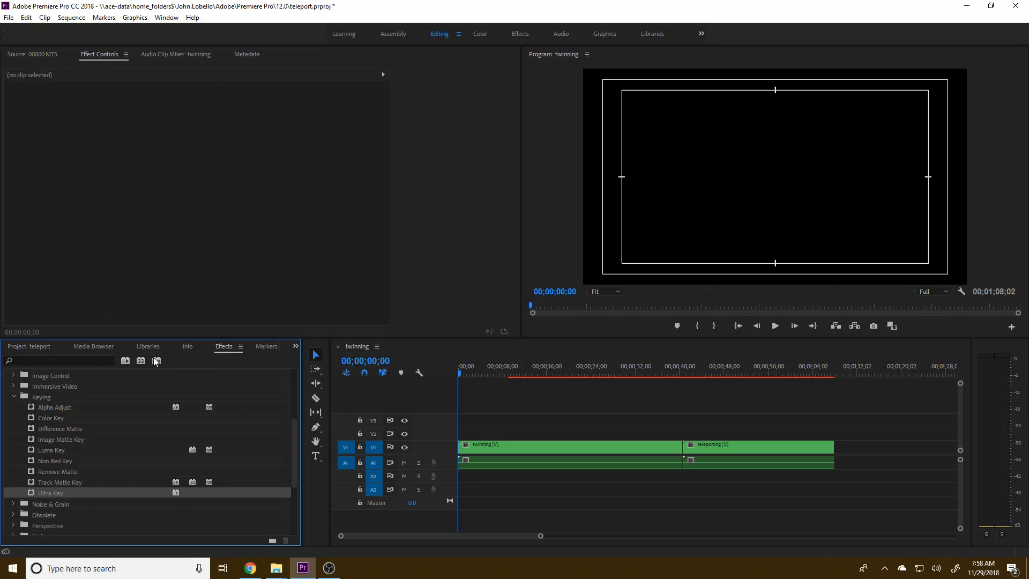
{"action": "left_click", "coordinate": [14, 397]}
{"action": "left_click", "coordinate": [14, 461]}
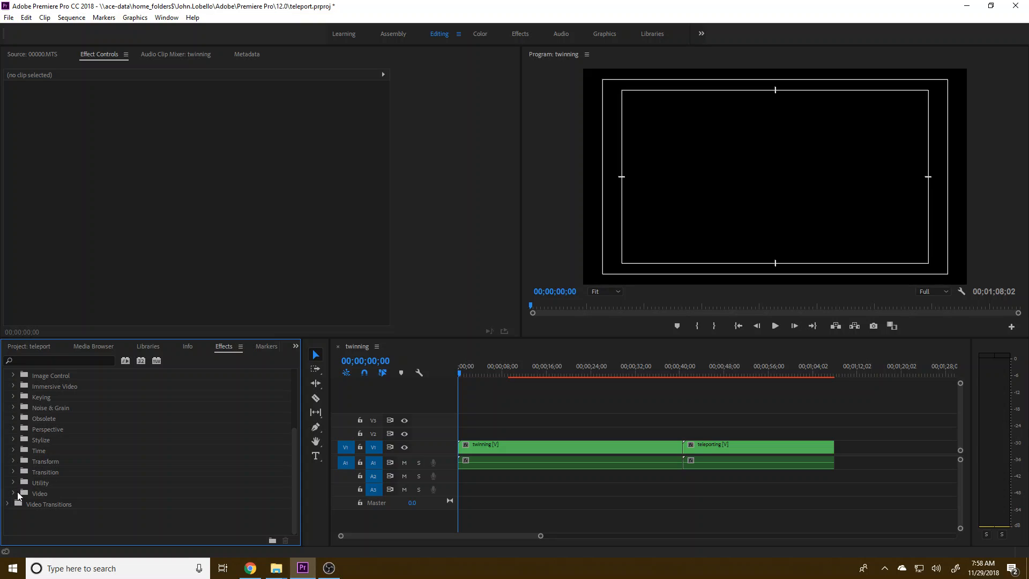
{"action": "left_click", "coordinate": [13, 473]}
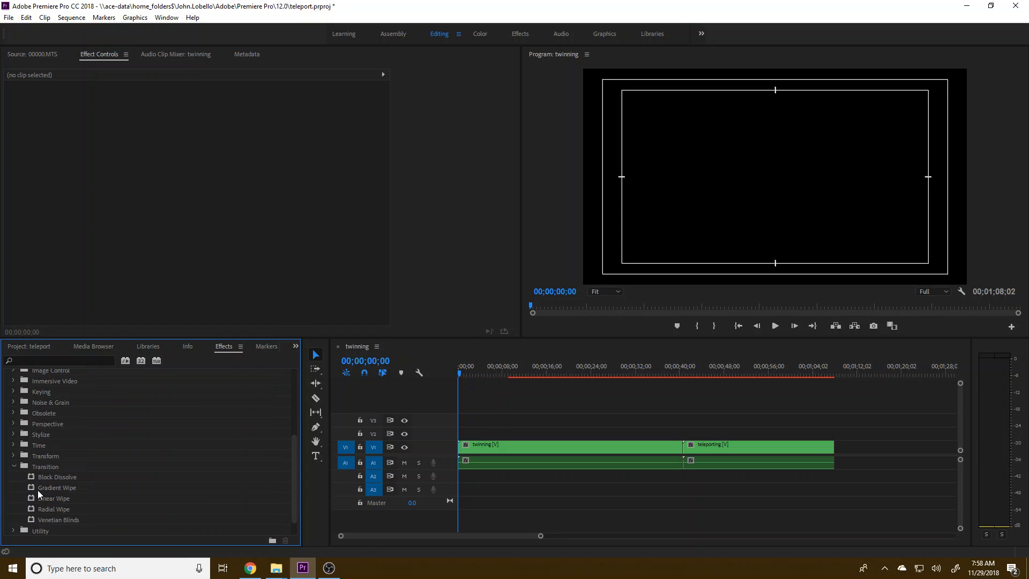
{"action": "scroll", "coordinate": [16, 480], "scroll_direction": "up", "scroll_amount": 3}
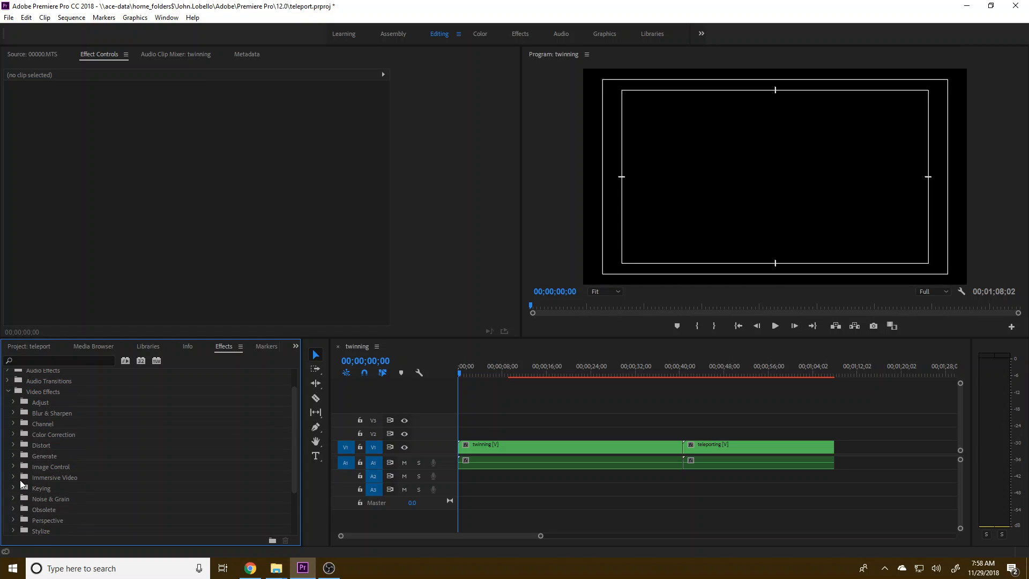
{"action": "left_click", "coordinate": [8, 392]}
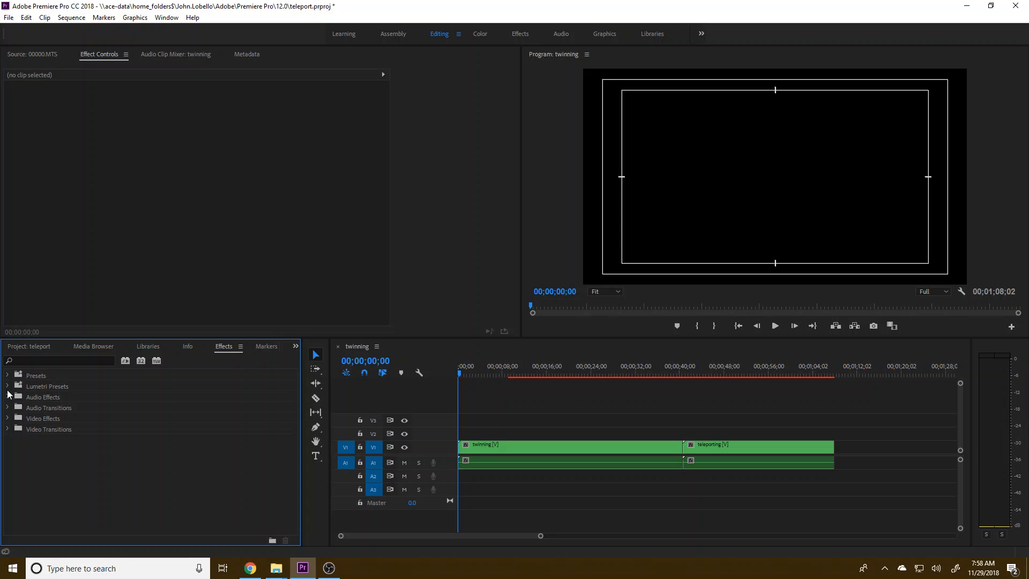
{"action": "left_click", "coordinate": [9, 428]}
{"action": "left_click", "coordinate": [13, 451]}
{"action": "left_click_drag", "start_coordinate": [54, 473], "coordinate": [685, 448]}
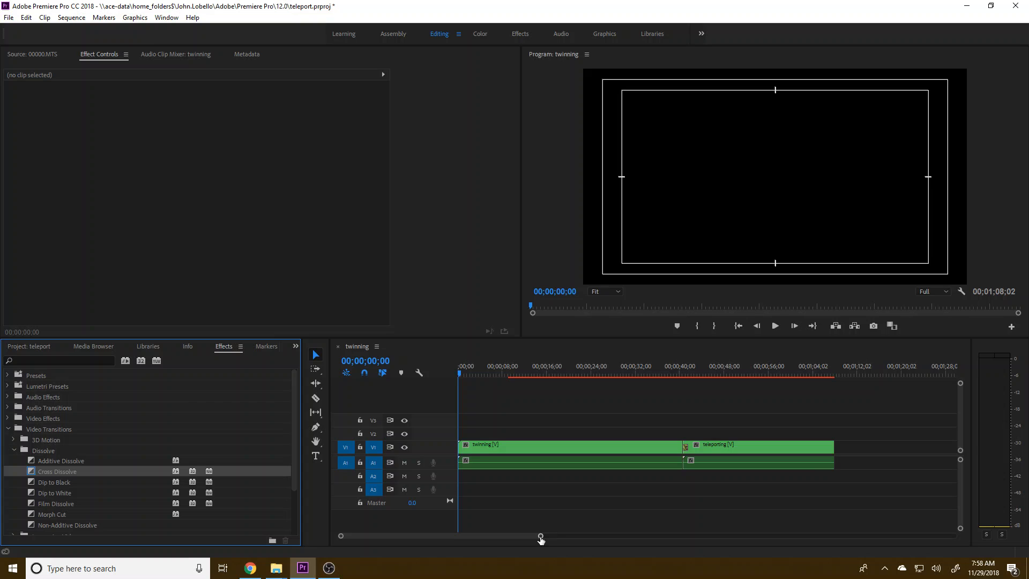
Set the alignment of the Cross Dissolve between twinning and teleporting to Center at Cut.
{"action": "left_click_drag", "start_coordinate": [541, 538], "coordinate": [450, 534]}
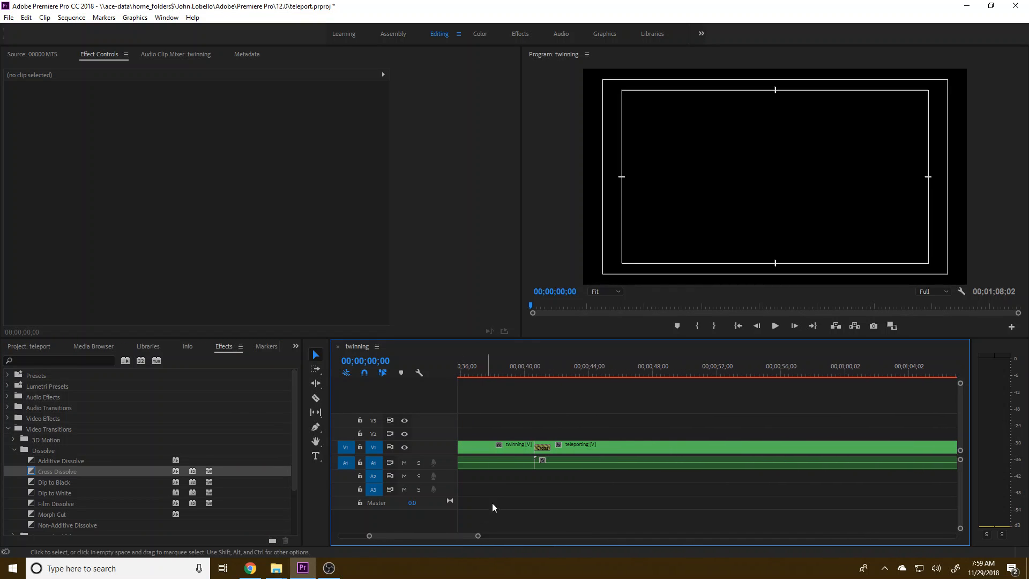
{"action": "left_click", "coordinate": [545, 447]}
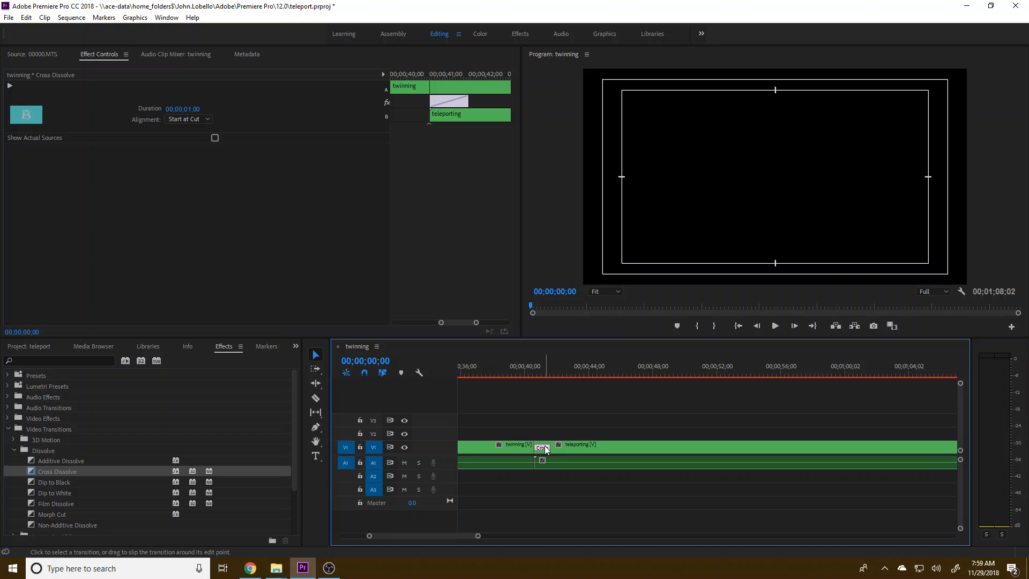
{"action": "left_click", "coordinate": [550, 372]}
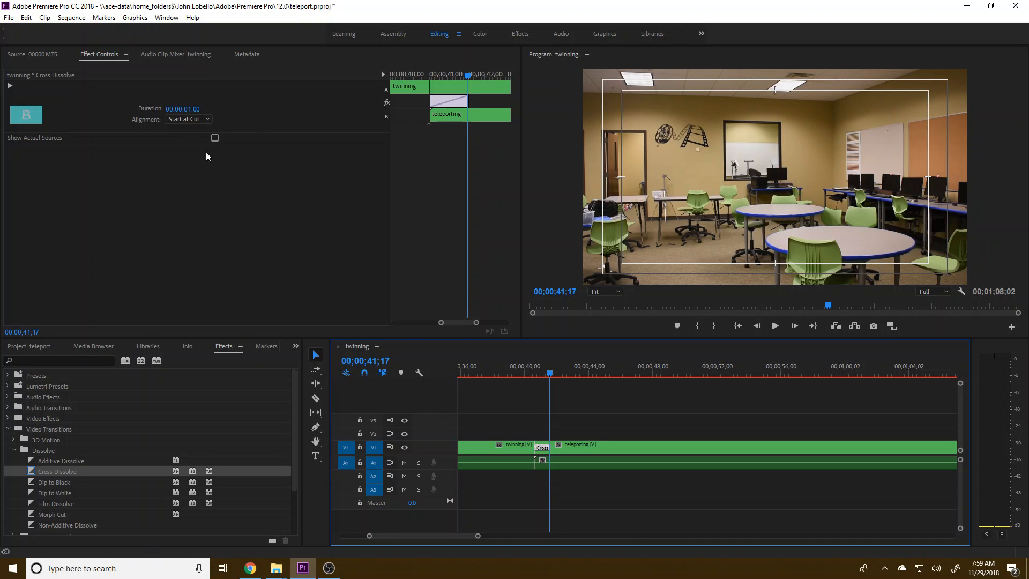
{"action": "left_click", "coordinate": [204, 119]}
{"action": "left_click", "coordinate": [195, 130]}
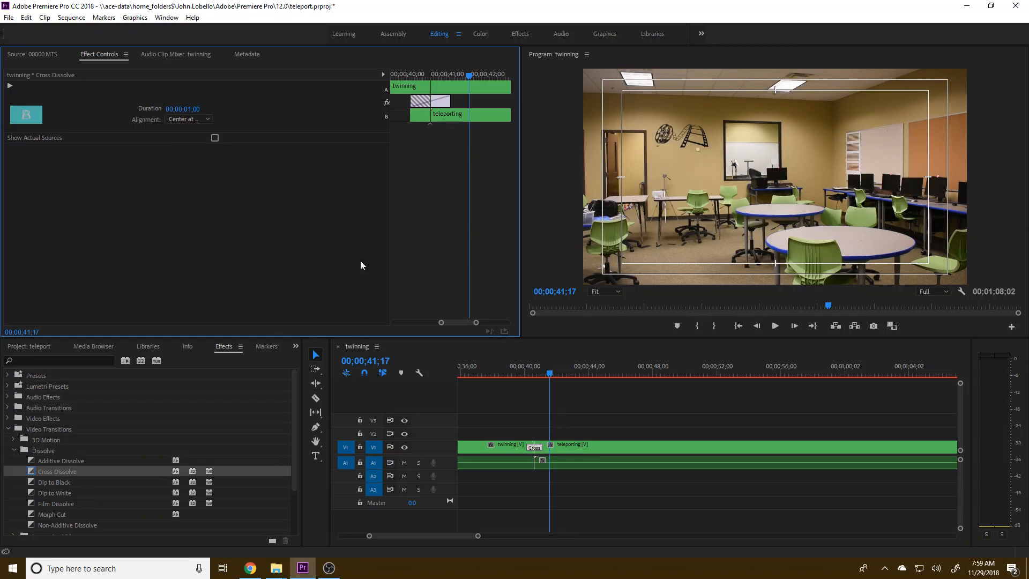
Play back the Cross Dissolve between the two clips from about 00;00;39;21.
{"action": "left_click", "coordinate": [521, 371]}
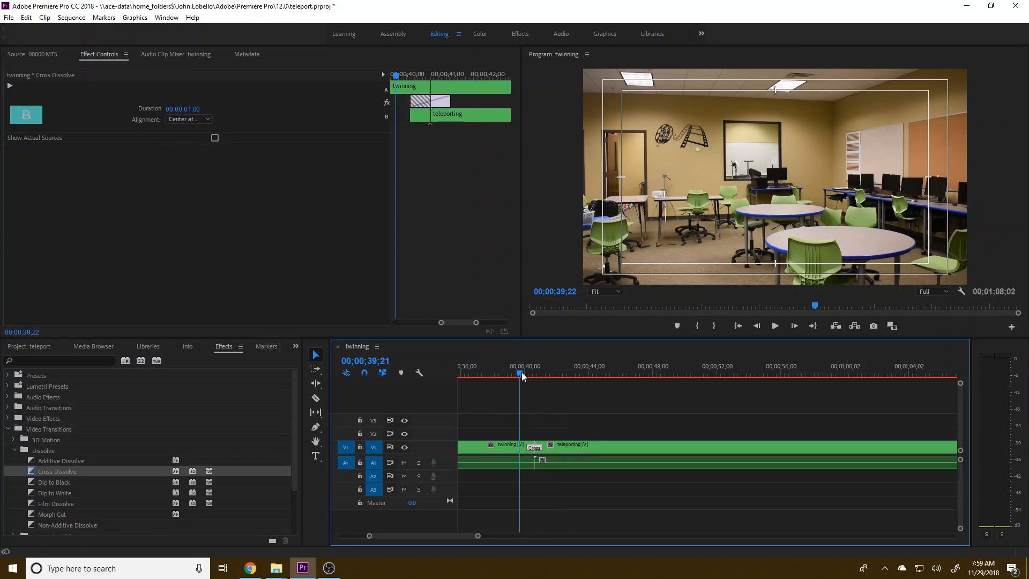
{"action": "left_click", "coordinate": [772, 326]}
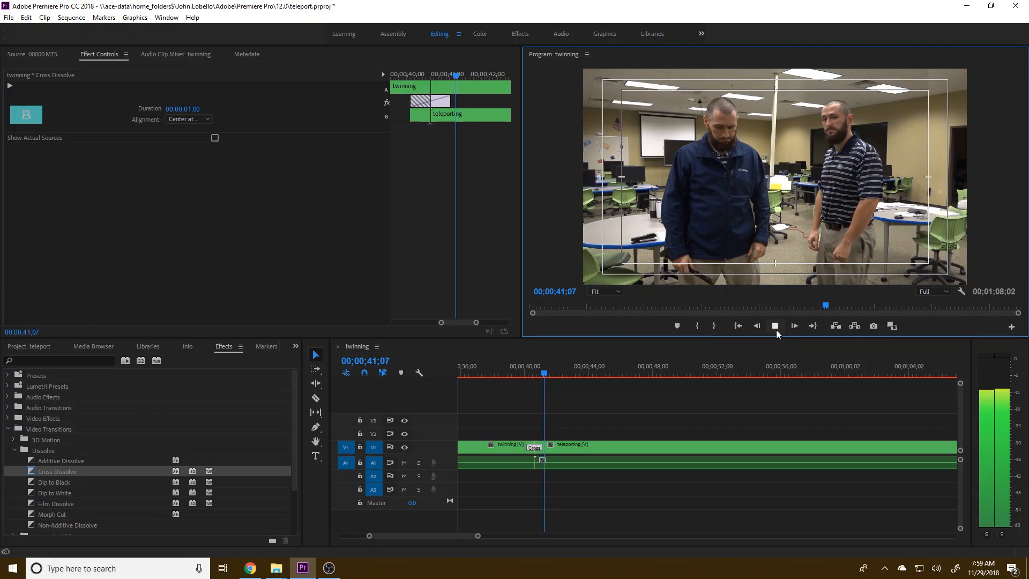
{"action": "left_click", "coordinate": [776, 330]}
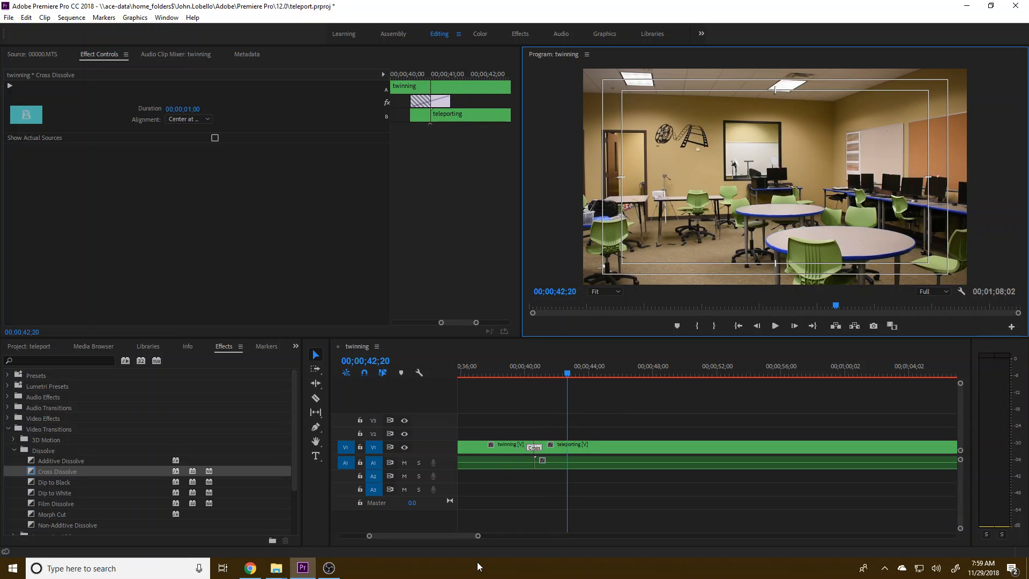
{"action": "left_click_drag", "start_coordinate": [475, 537], "coordinate": [504, 540]}
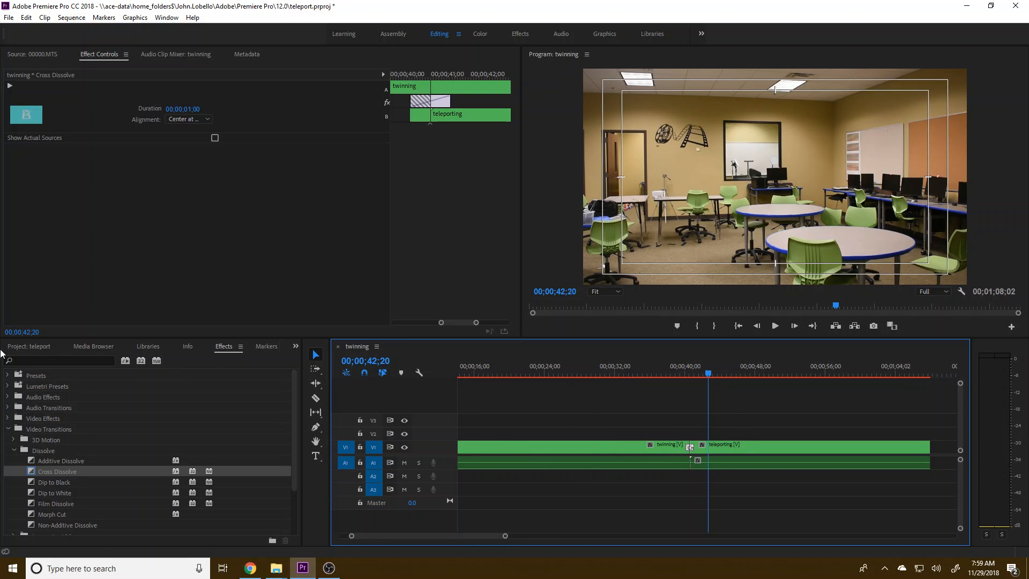
Rename the new combined sequence among the project items as effects reel.
{"action": "left_click", "coordinate": [29, 347]}
{"action": "scroll", "coordinate": [223, 493], "scroll_direction": "down", "scroll_amount": 3}
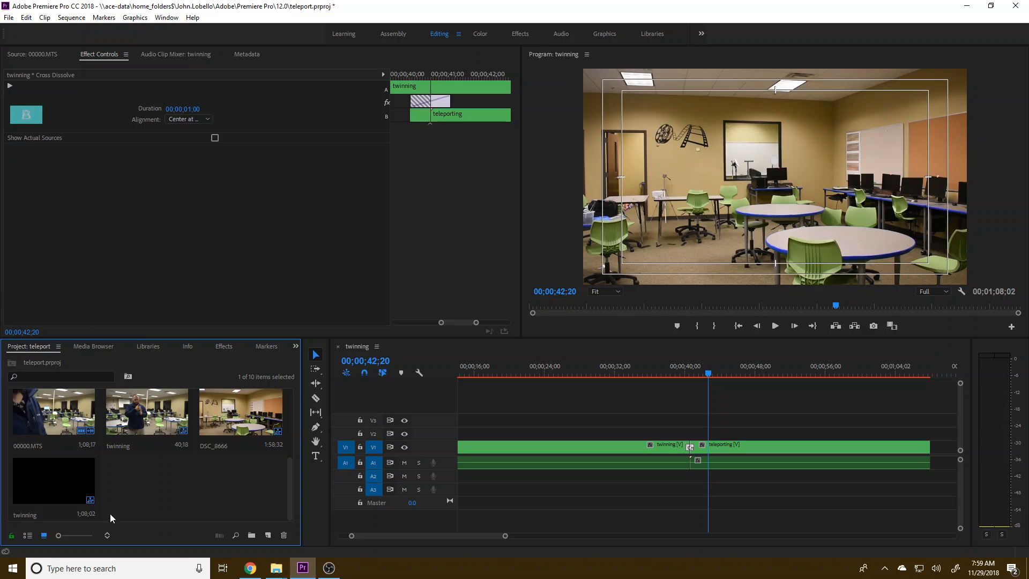
{"action": "double_click", "coordinate": [24, 517]}
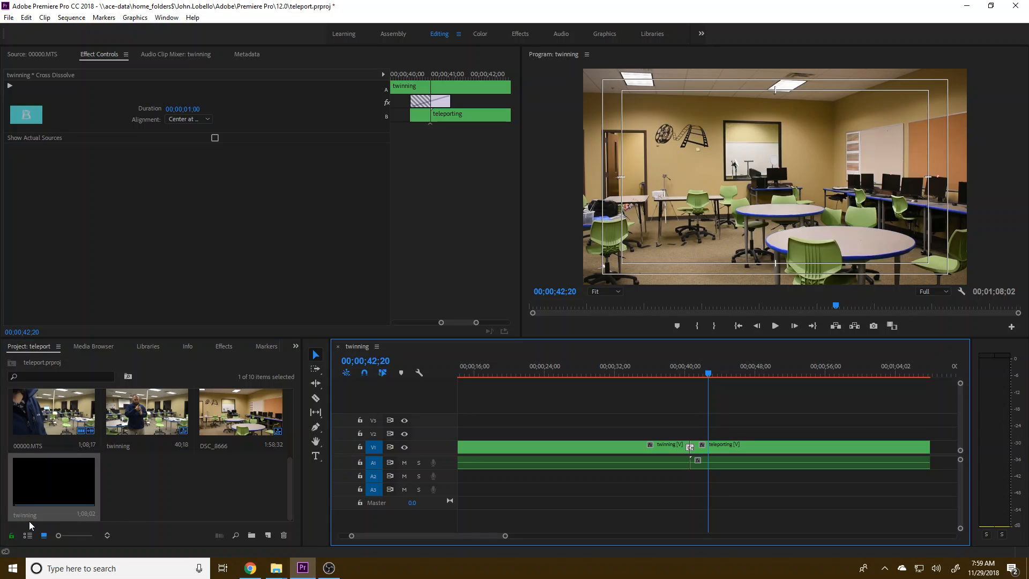
{"action": "left_click", "coordinate": [27, 518]}
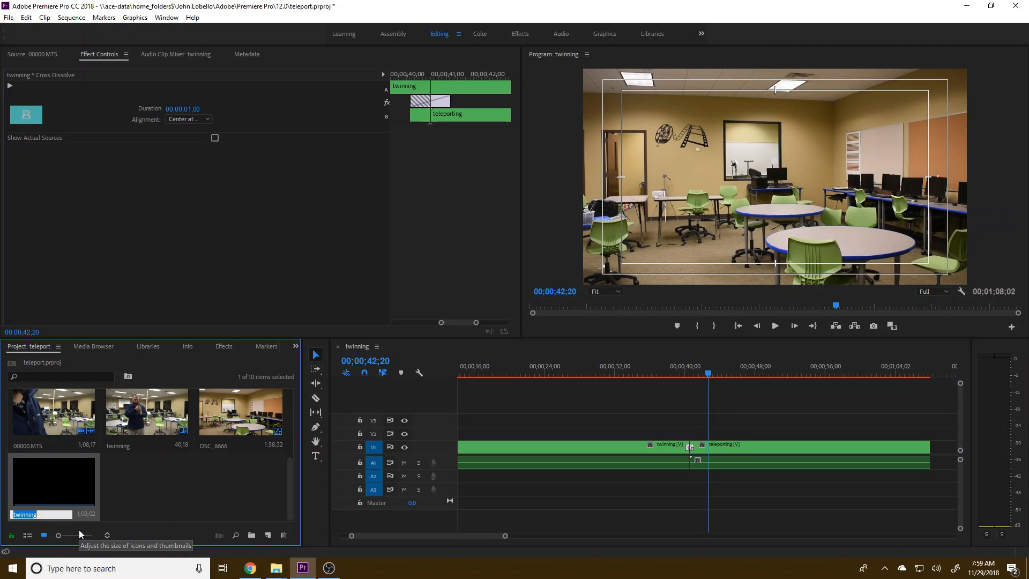
{"action": "type", "text": "effects reel"}
{"action": "left_click", "coordinate": [125, 483]}
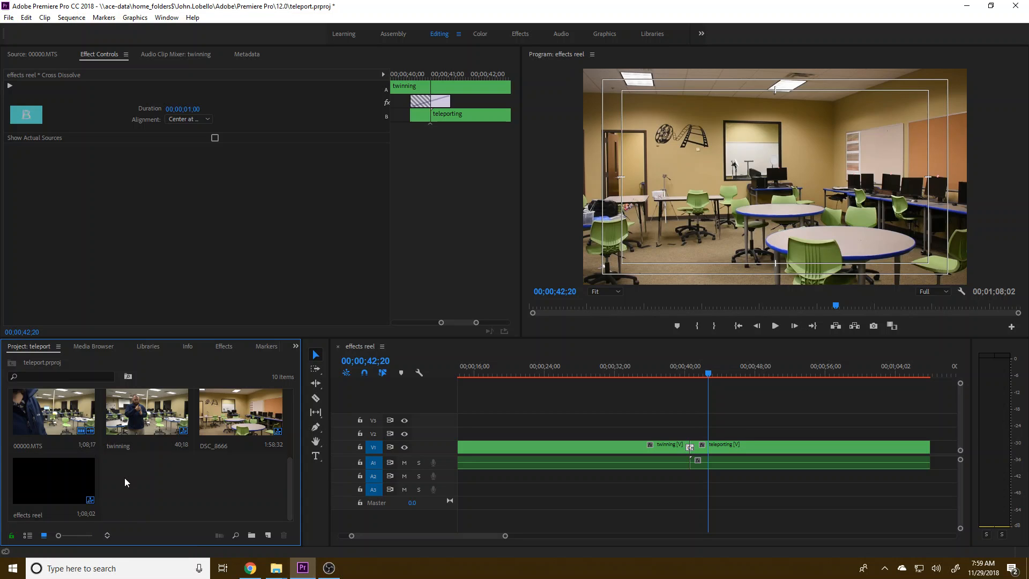
{"action": "left_click", "coordinate": [99, 492]}
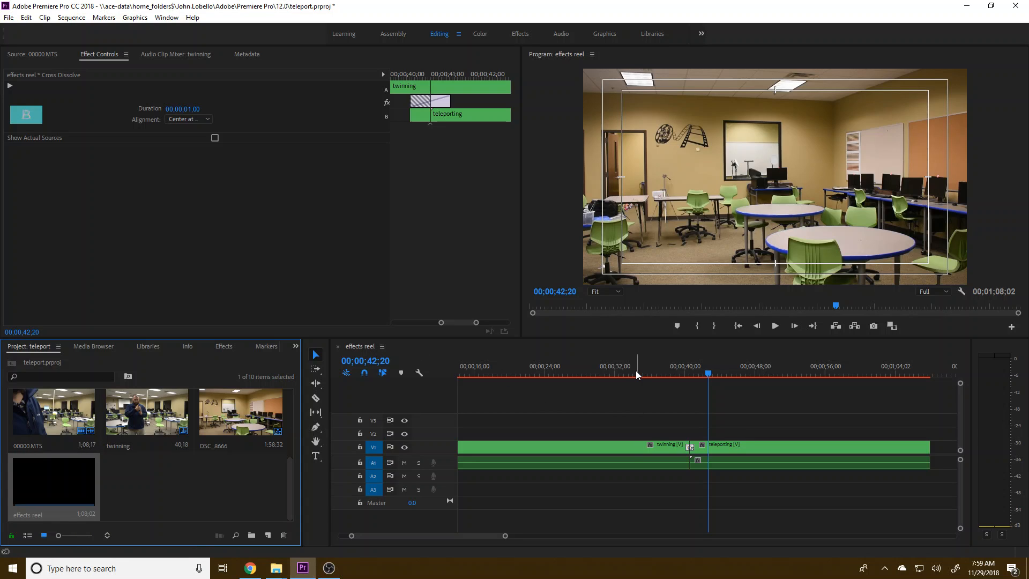
Trim the start of the twinning clip to 00;00;08;21 and ripple delete the gap in front of it.
{"action": "left_click_drag", "start_coordinate": [637, 376], "coordinate": [375, 381]}
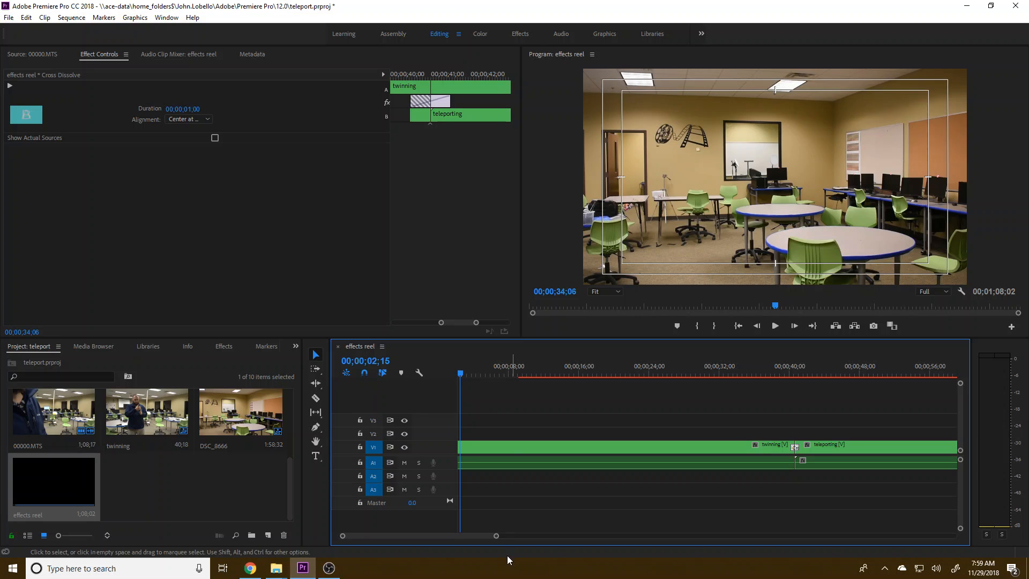
{"action": "left_click_drag", "start_coordinate": [496, 536], "coordinate": [610, 535]}
{"action": "left_click", "coordinate": [519, 371]}
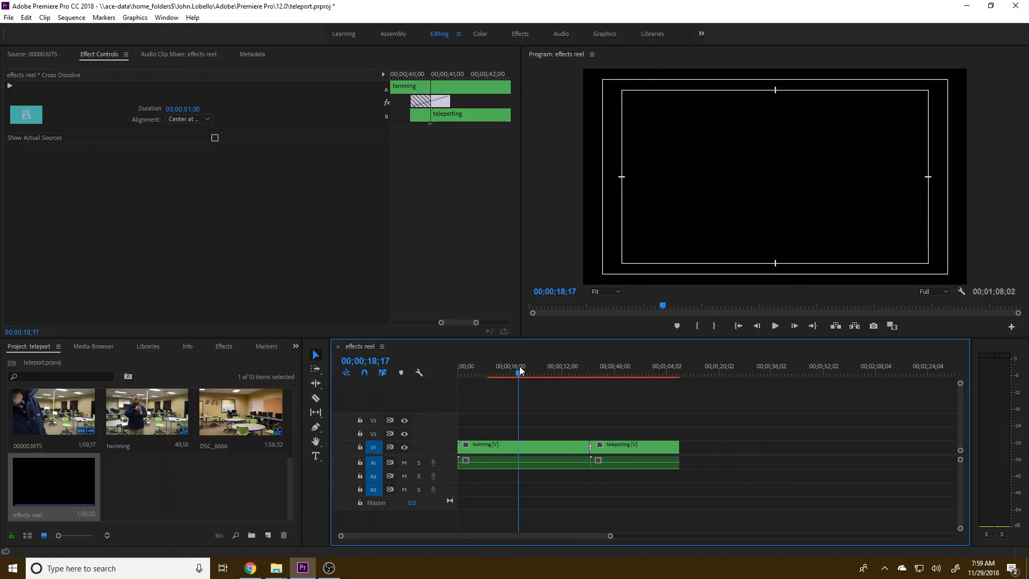
{"action": "left_click_drag", "start_coordinate": [520, 370], "coordinate": [487, 371]}
{"action": "left_click_drag", "start_coordinate": [460, 448], "coordinate": [487, 449]}
{"action": "right_click", "coordinate": [475, 449]}
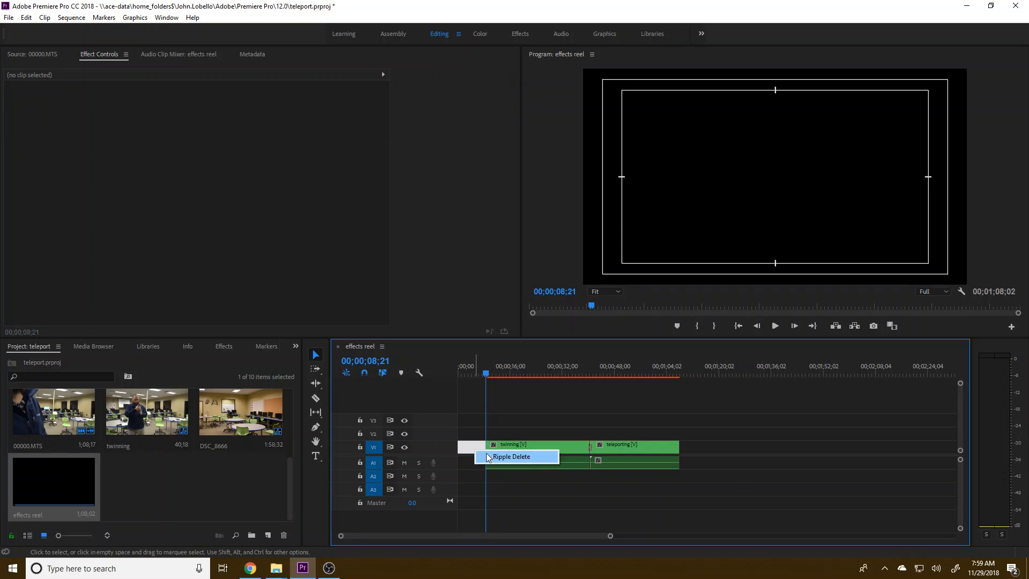
{"action": "left_click", "coordinate": [510, 457]}
Export the effects reel sequence as the H.264 file effects reel.mp4 with the Mobile Device 720p HD preset.
{"action": "left_click", "coordinate": [9, 17]}
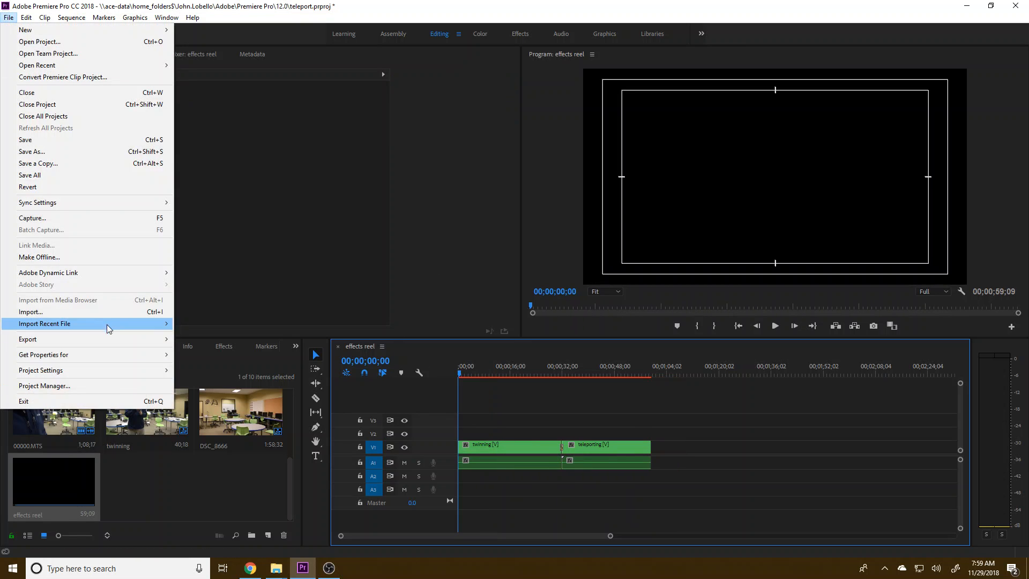
{"action": "mouse_move", "coordinate": [107, 339]}
{"action": "left_click", "coordinate": [225, 338]}
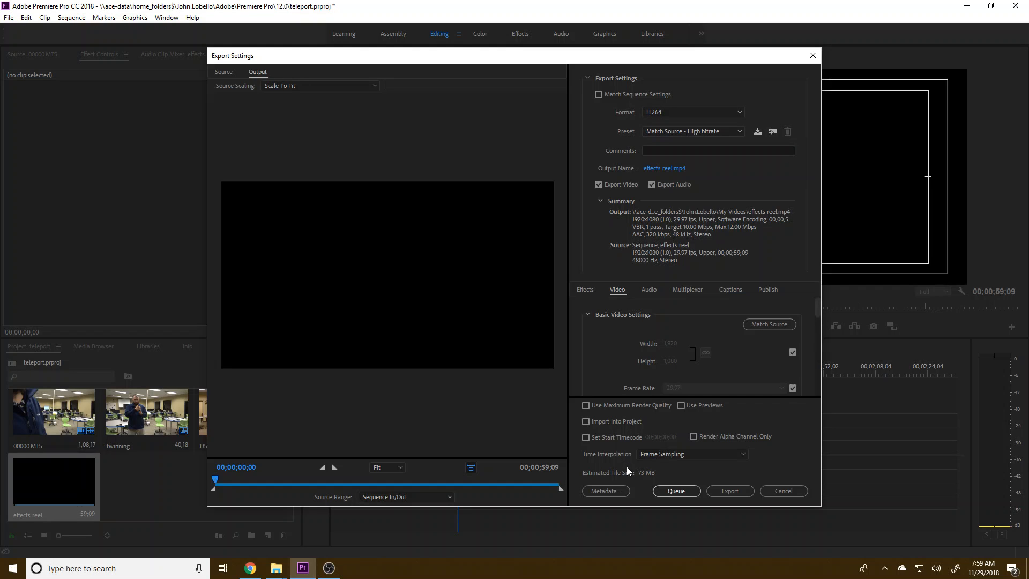
{"action": "left_click", "coordinate": [675, 134]}
{"action": "left_click", "coordinate": [680, 169]}
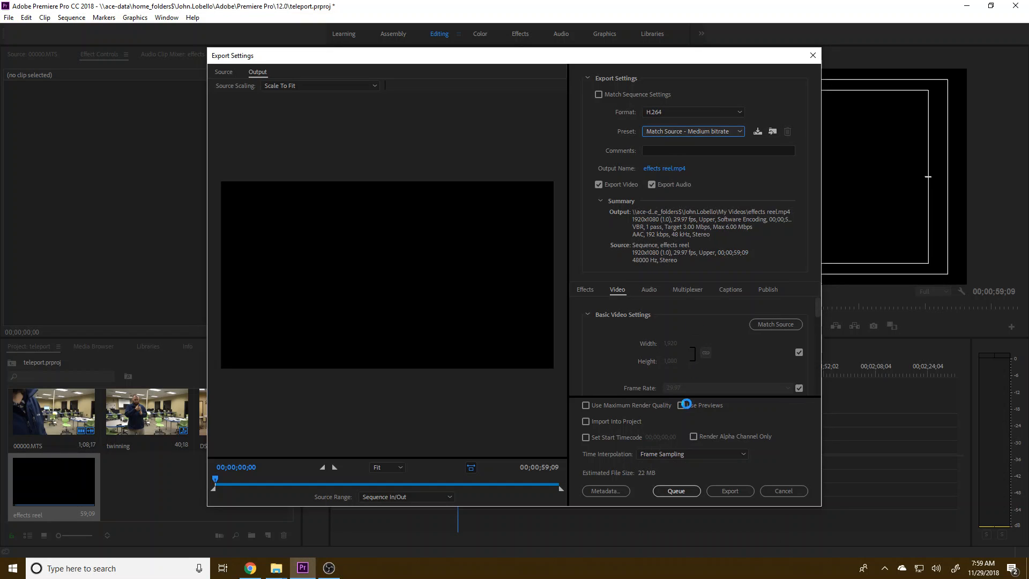
{"action": "left_click", "coordinate": [678, 132]}
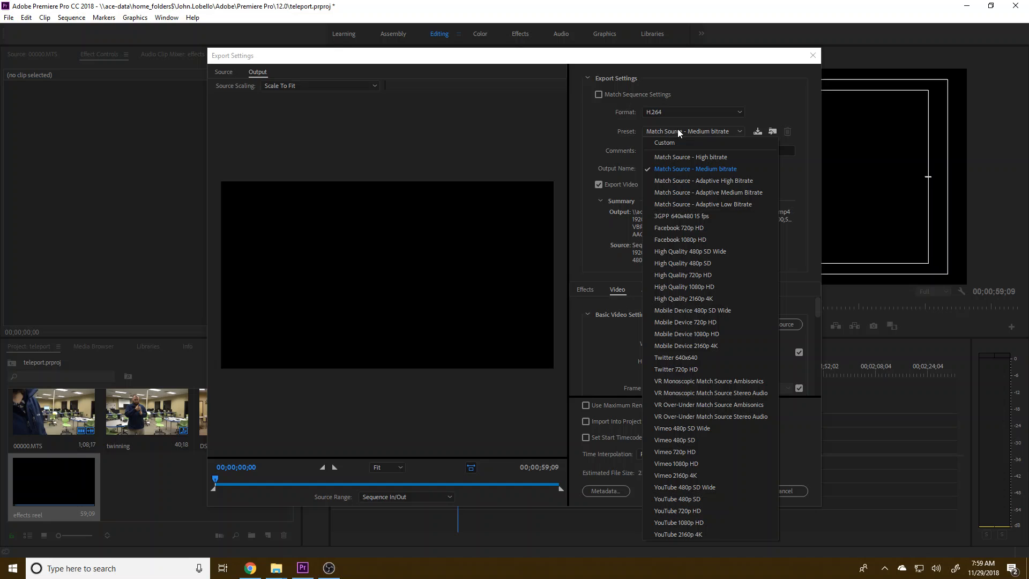
{"action": "left_click", "coordinate": [695, 323]}
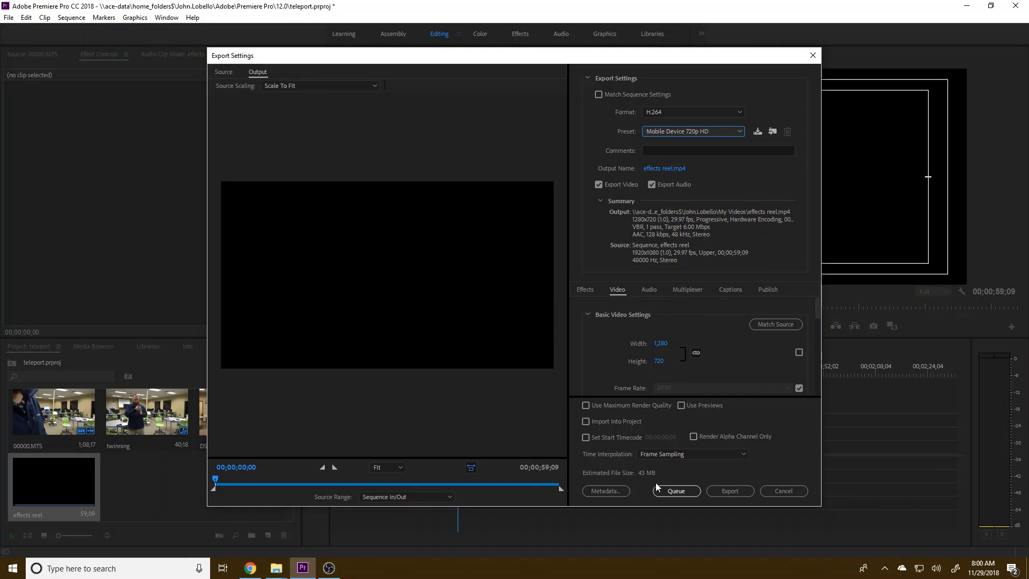
{"action": "left_click", "coordinate": [724, 491]}
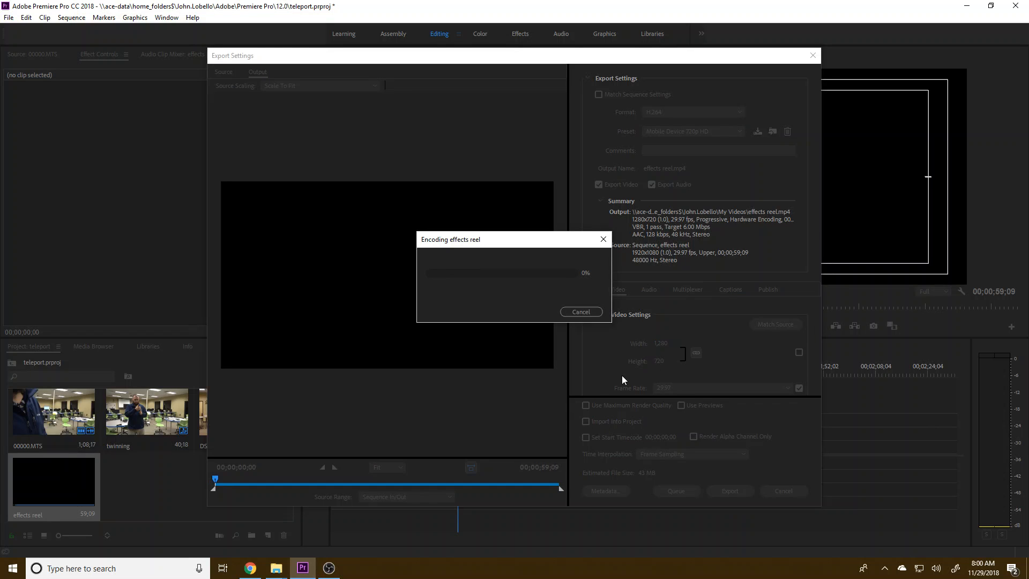